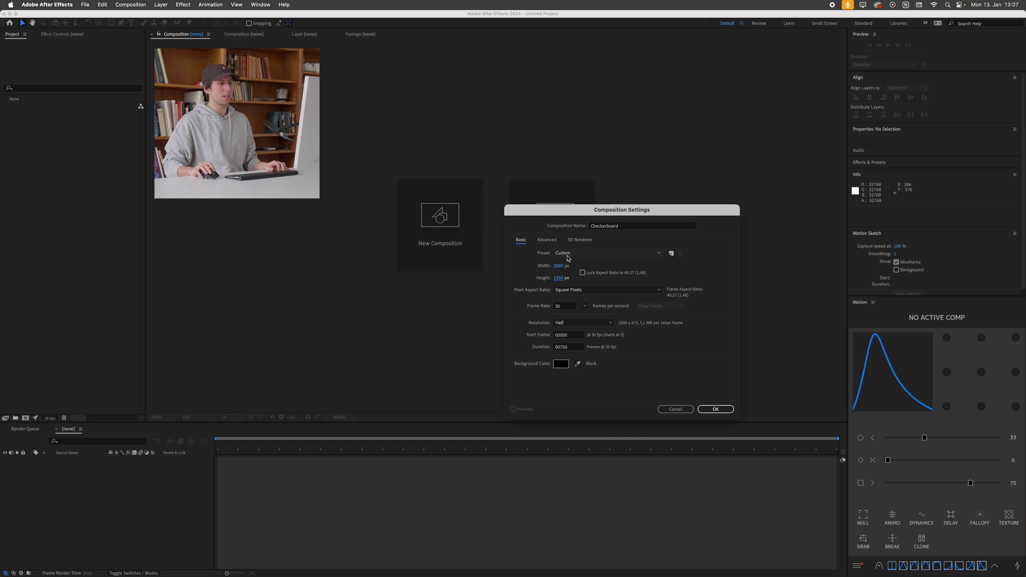
Confirm the new 2000 × 1350 px, 30 fps composition named Checkerboard.
click(713, 410)
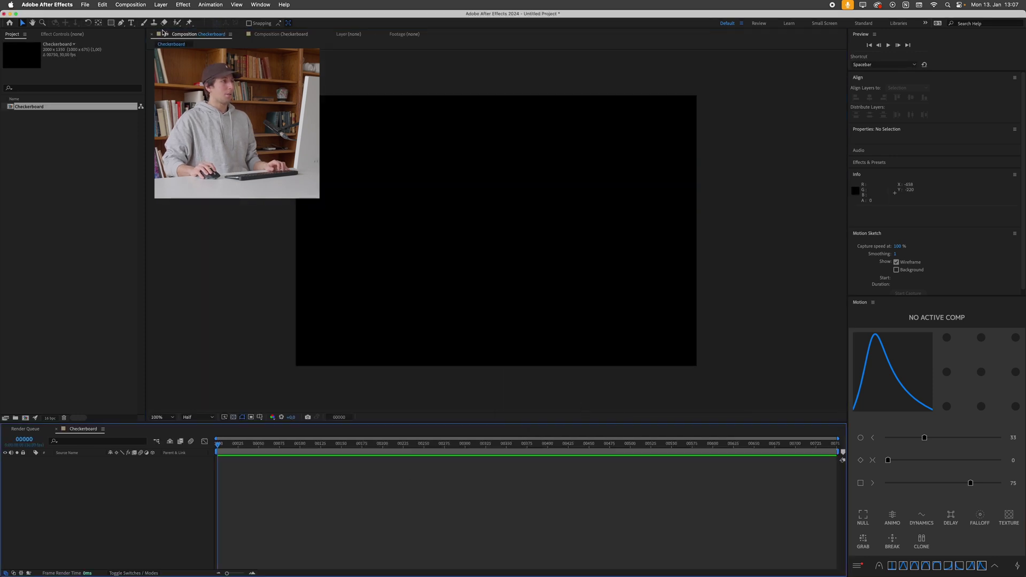
Create a new solid layer named Checkerboard in the composition.
click(160, 5)
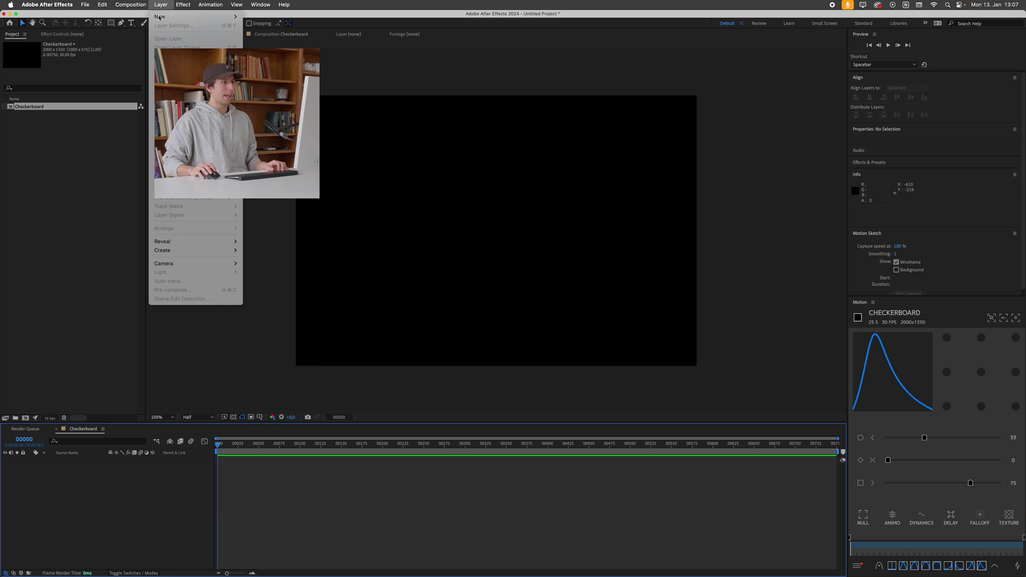
click(387, 118)
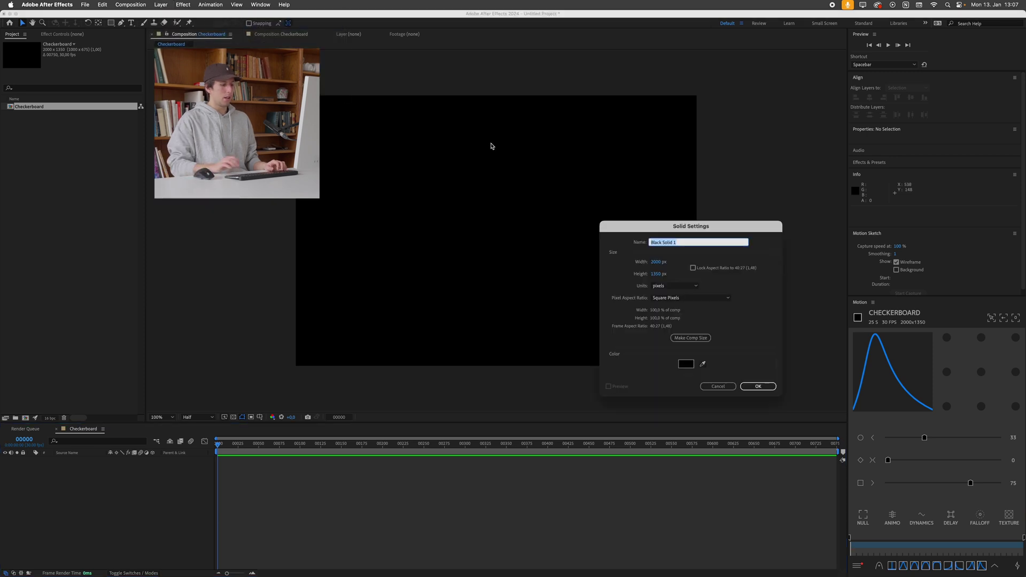
text(Checkerboard)
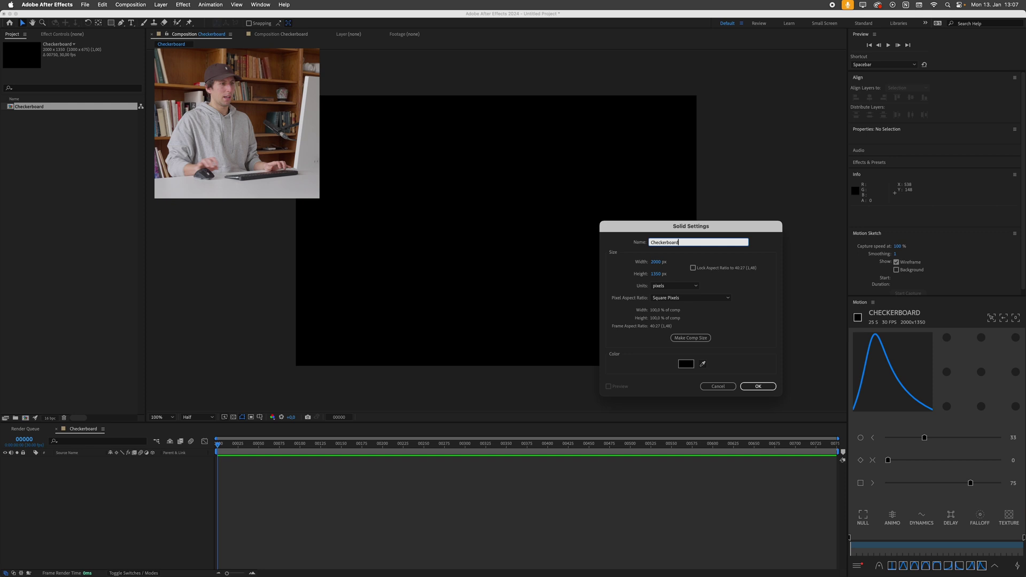
click(691, 338)
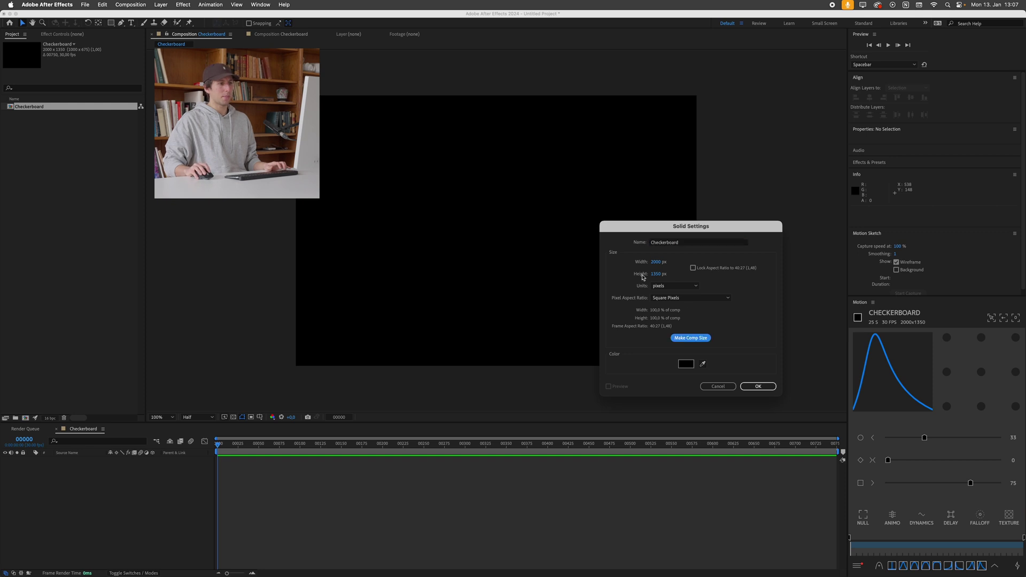
click(757, 387)
click(85, 478)
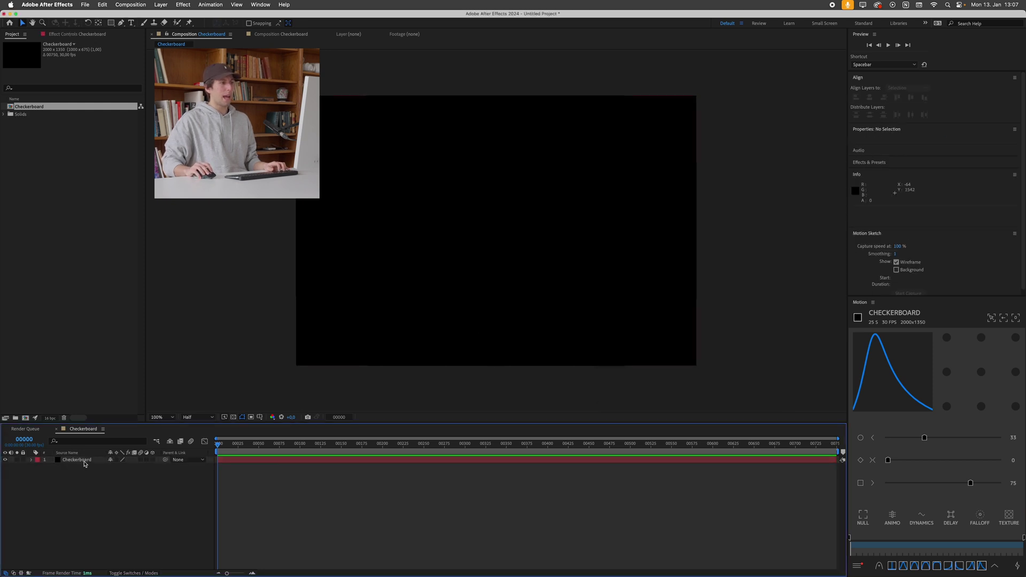
click(84, 461)
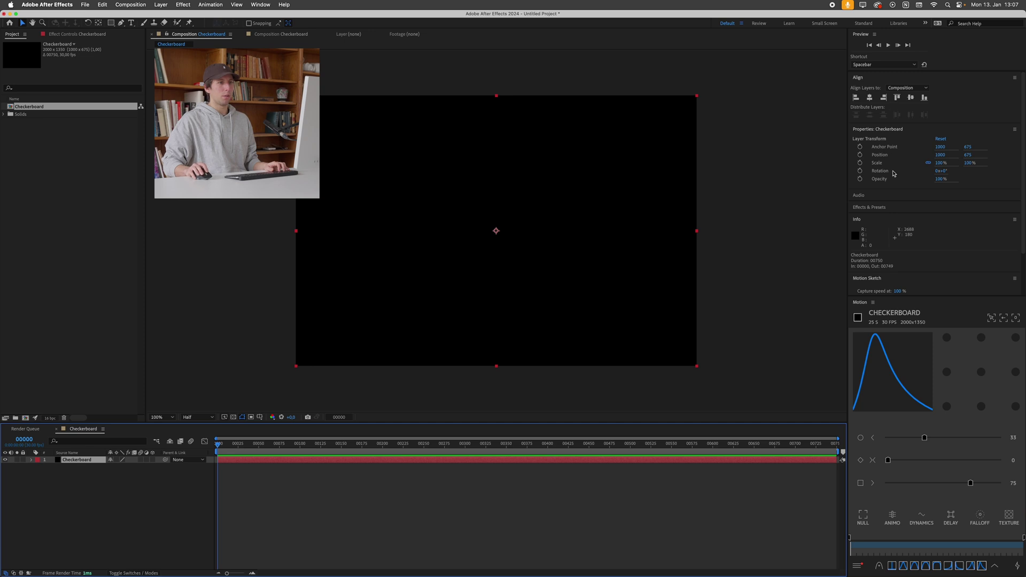
Apply the Checkerboard effect to the solid and set its Width to 200.
click(882, 209)
text(c)
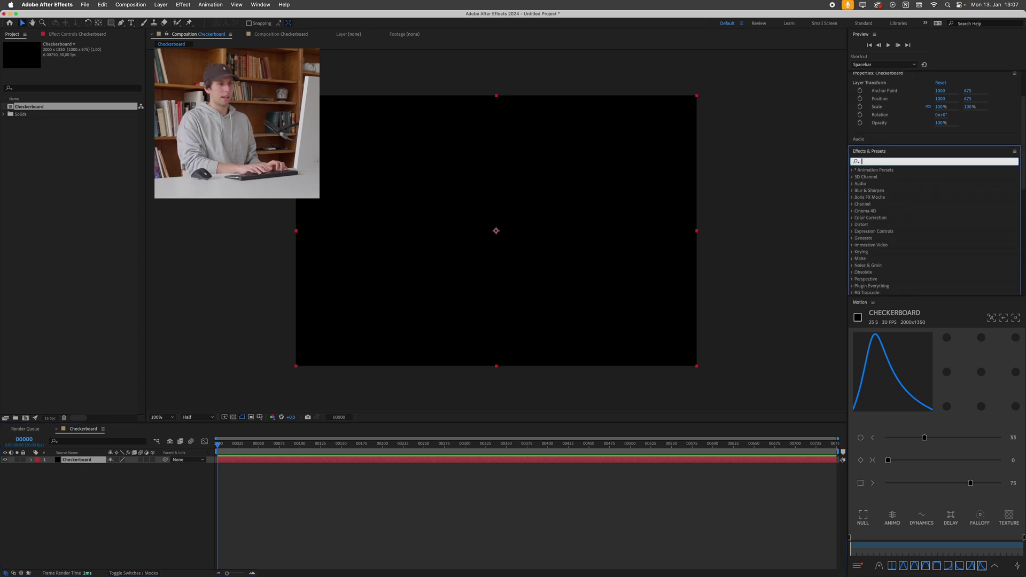
text(heckerbo)
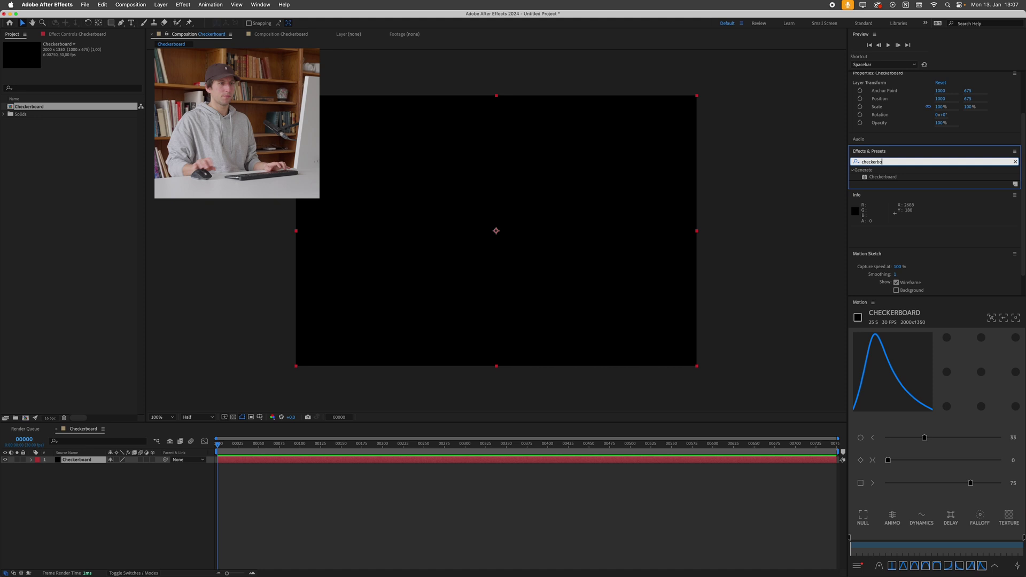
drag(876, 177, 522, 213)
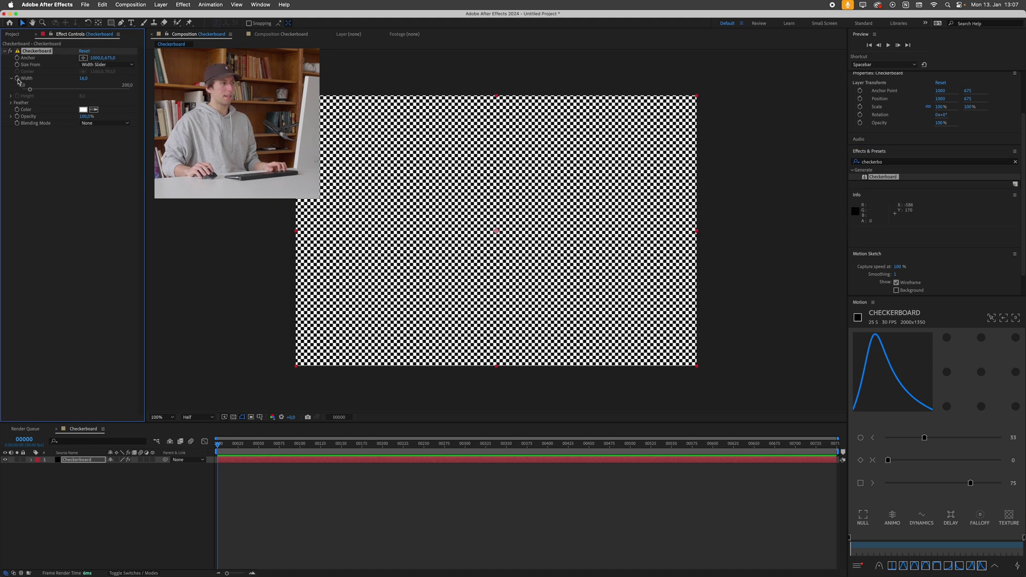
drag(32, 90, 54, 91)
click(83, 78)
text(200)
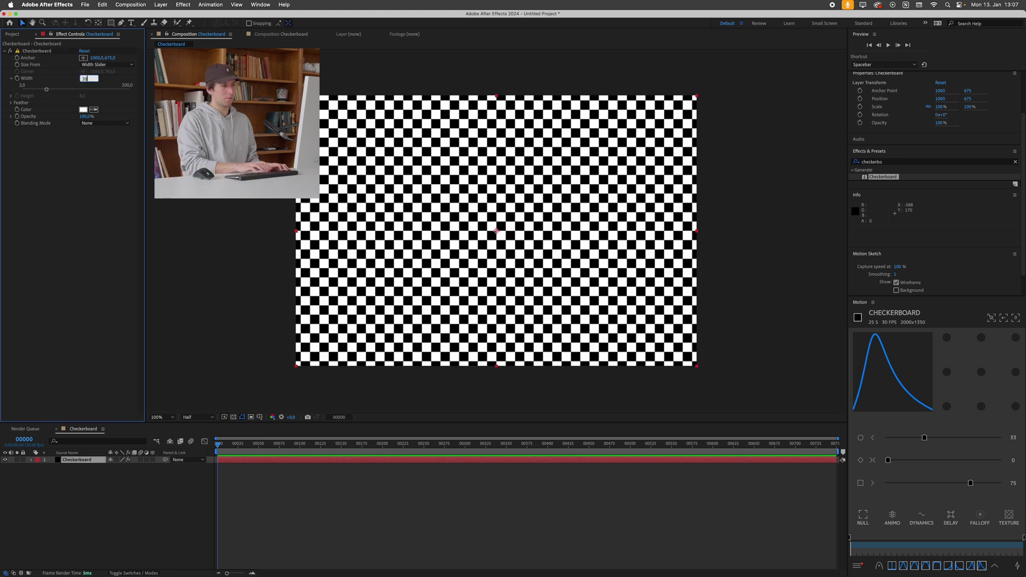
key(Return)
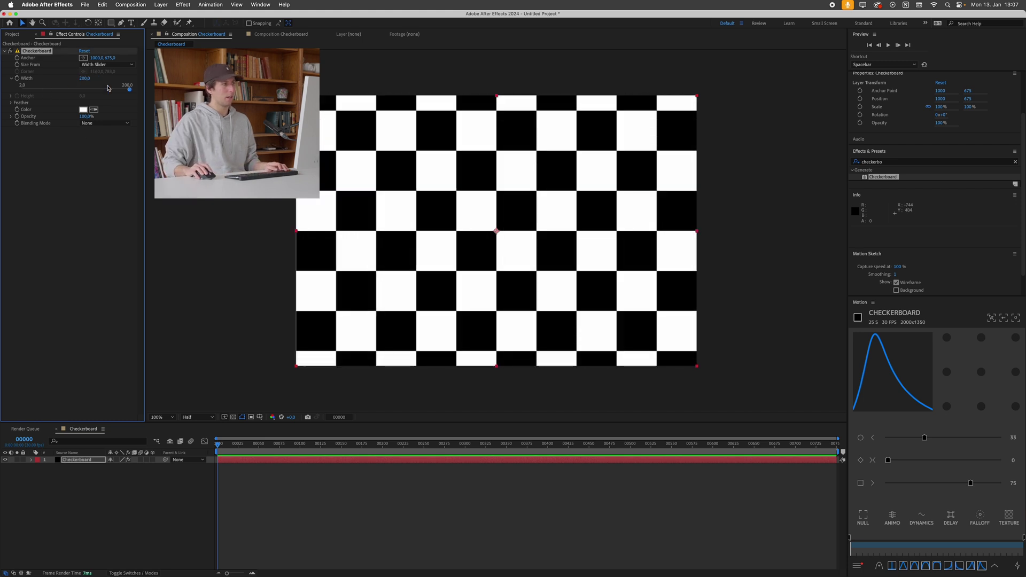
drag(85, 78, 87, 79)
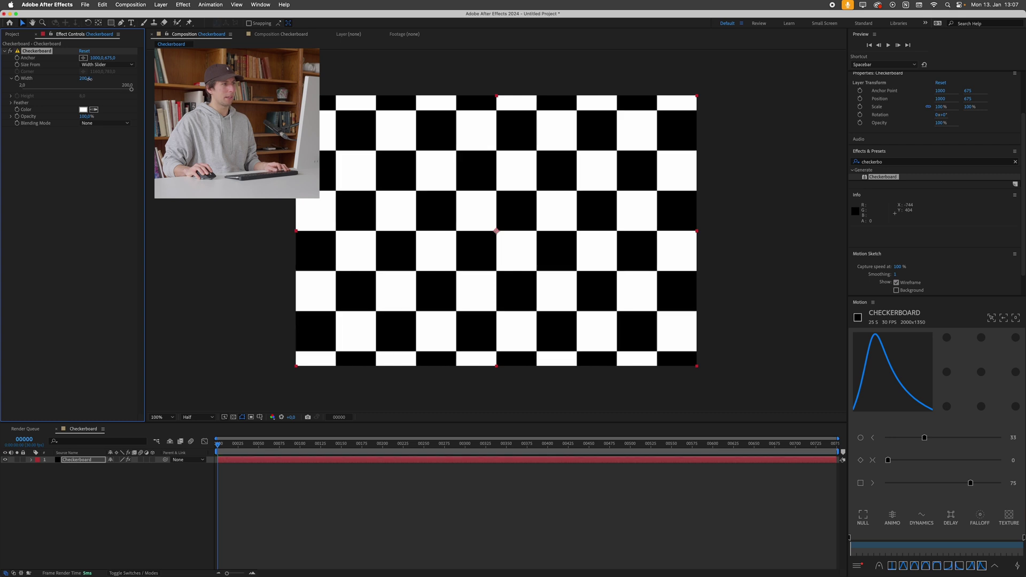
key(super+shift+a)
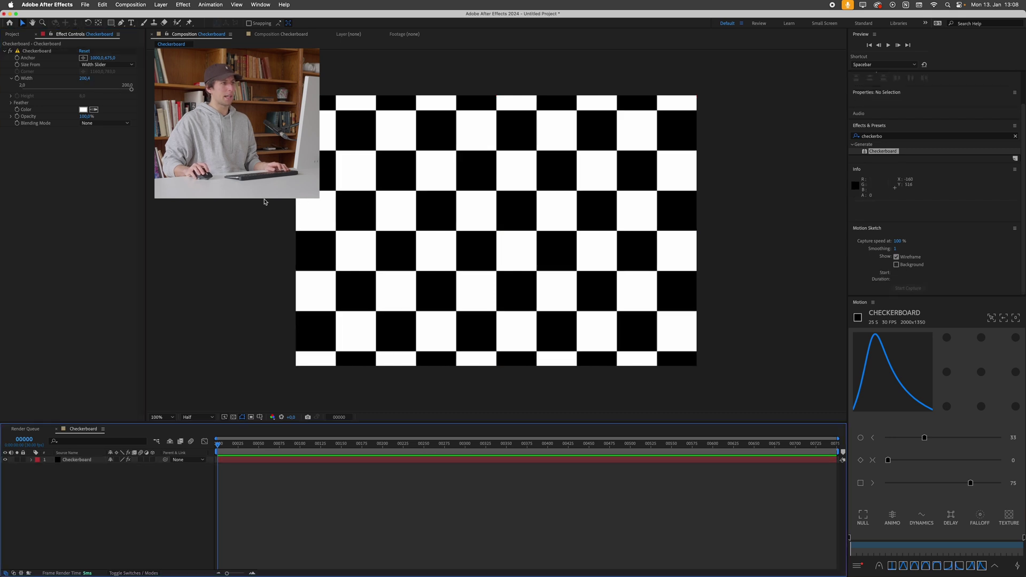
Create a new composition named Main with width 1080.
click(128, 5)
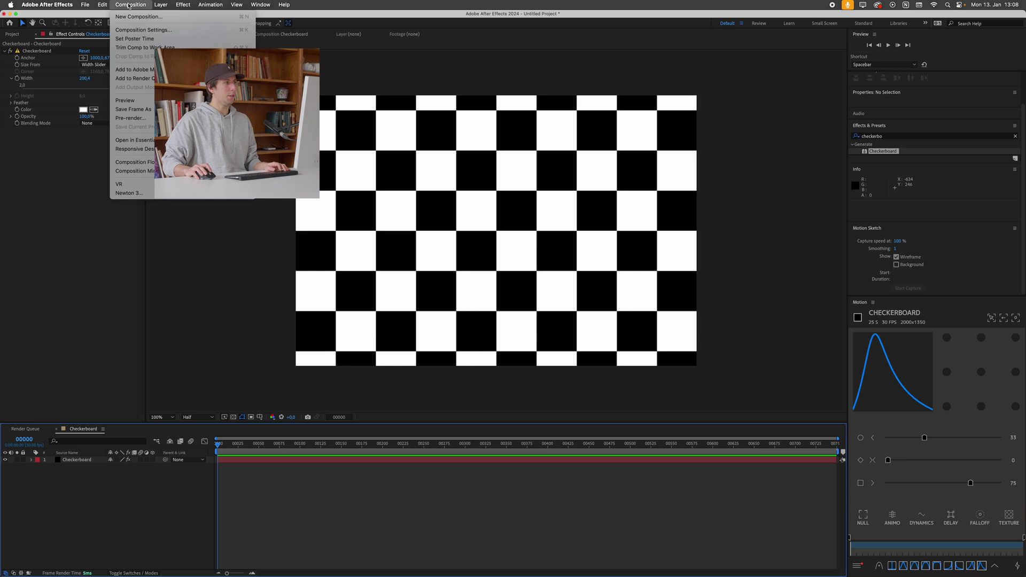
click(127, 17)
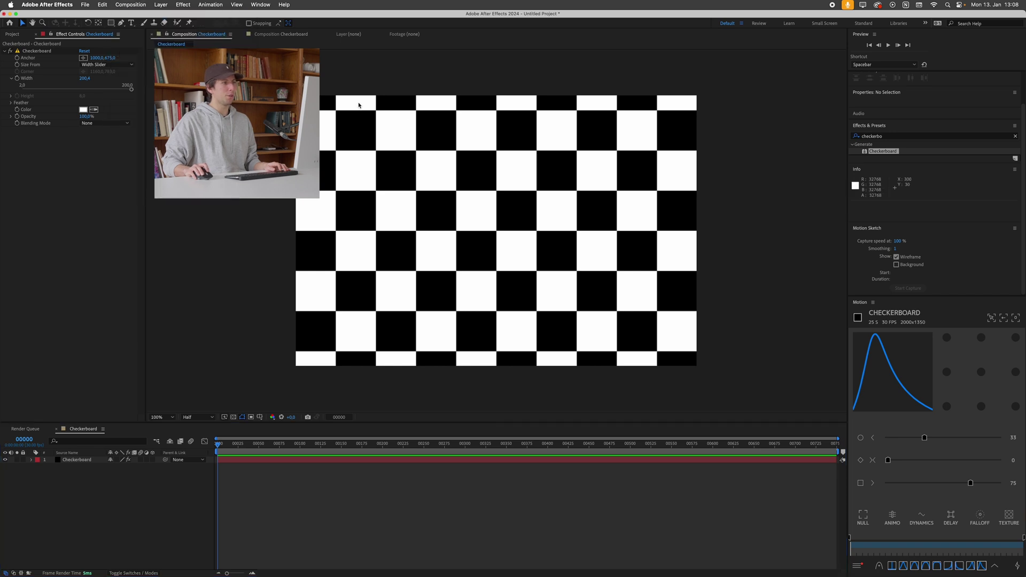
click(559, 267)
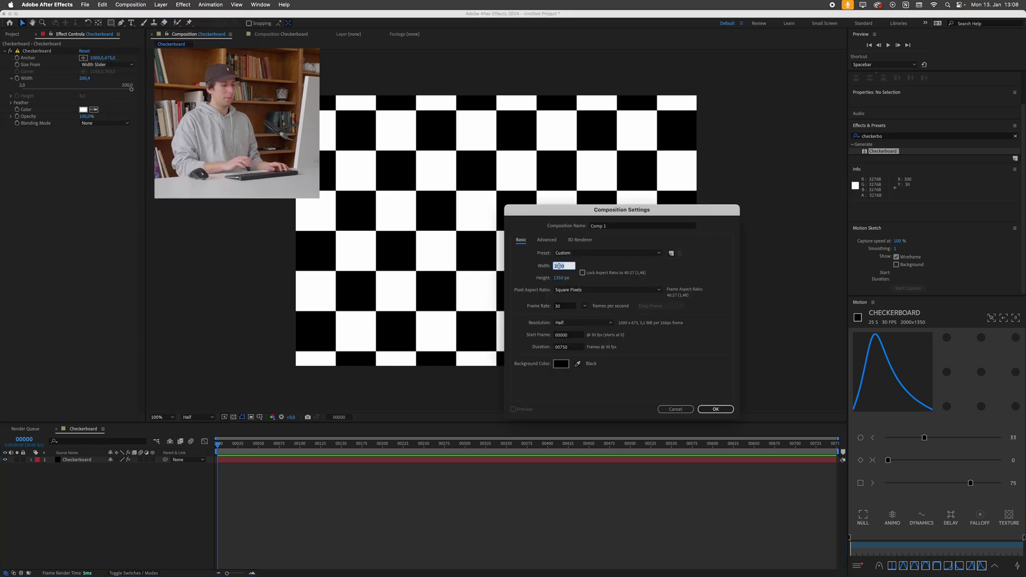
text(1080)
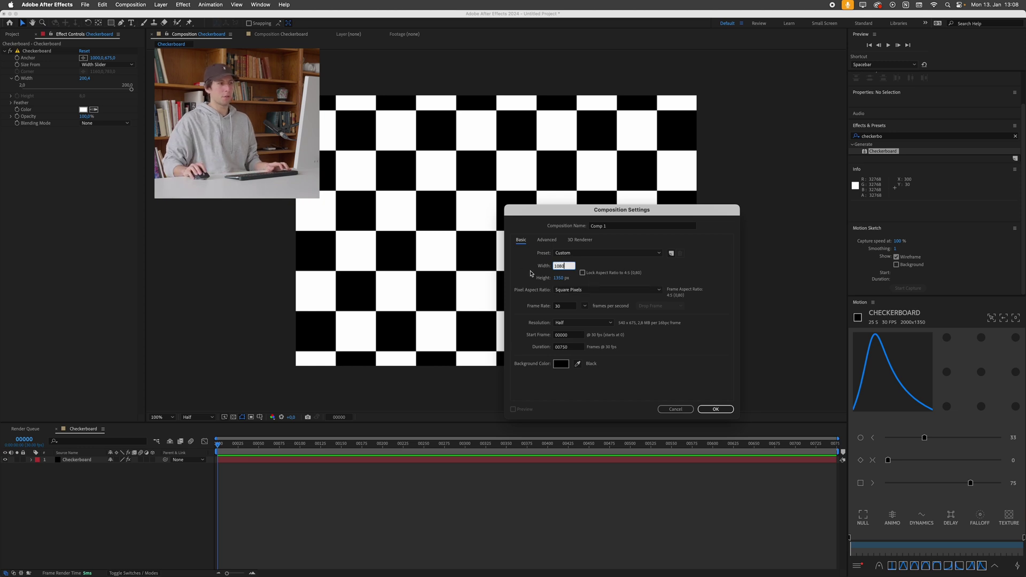
click(641, 226)
text(Main)
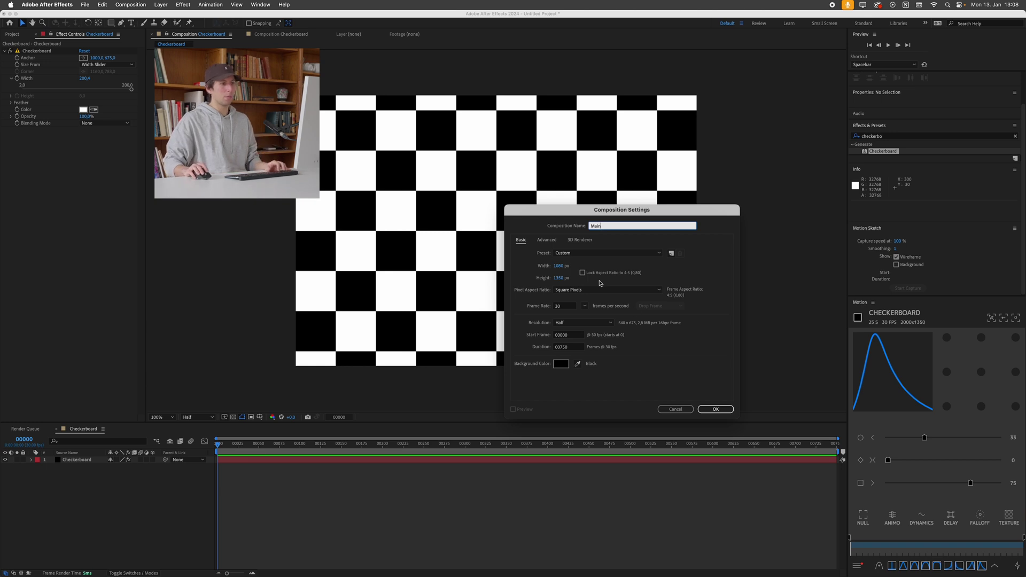
click(731, 411)
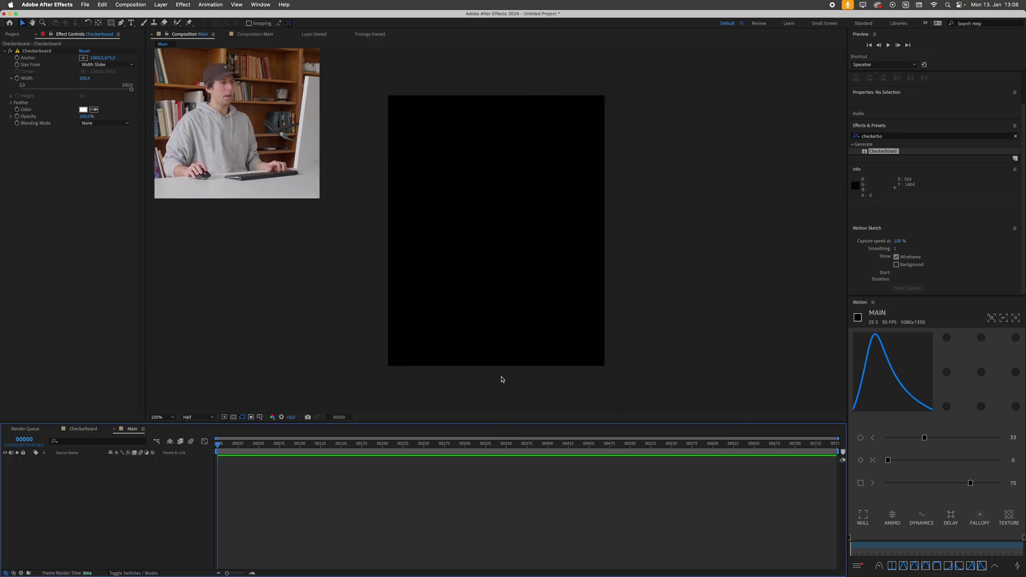
Place the Checkerboard composition into the Main timeline as a layer.
click(12, 34)
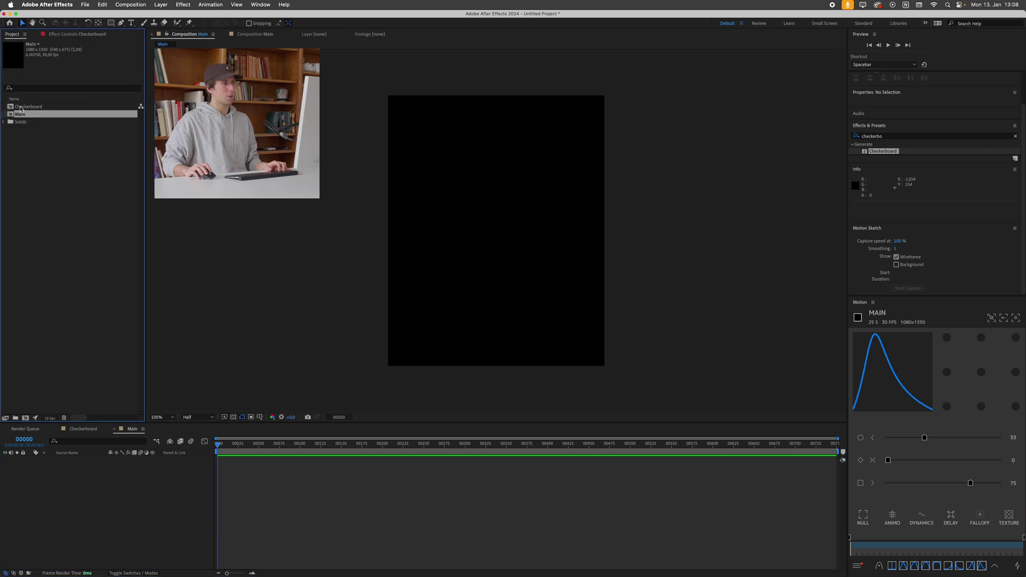
drag(21, 109, 94, 488)
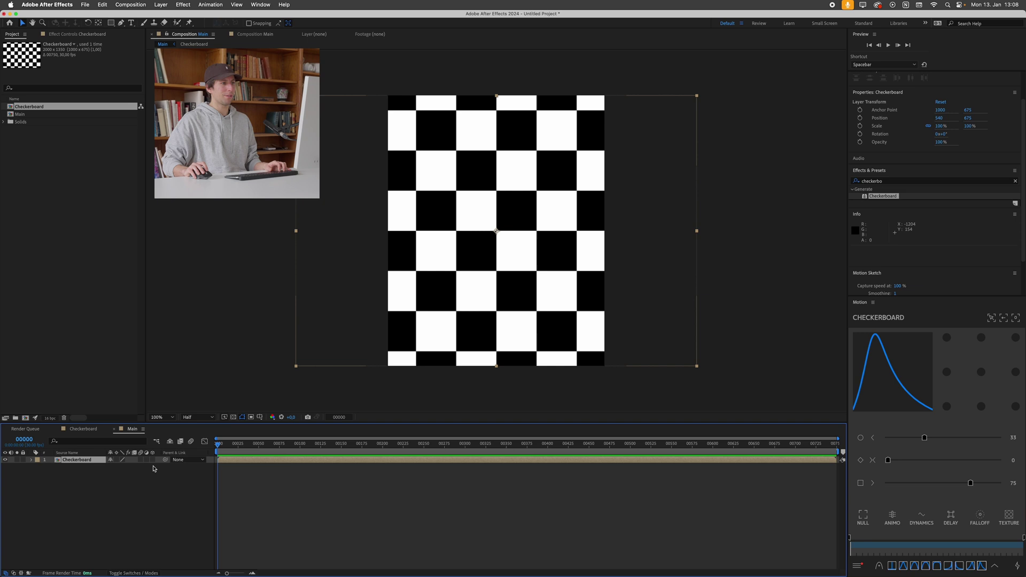
click(123, 527)
click(78, 464)
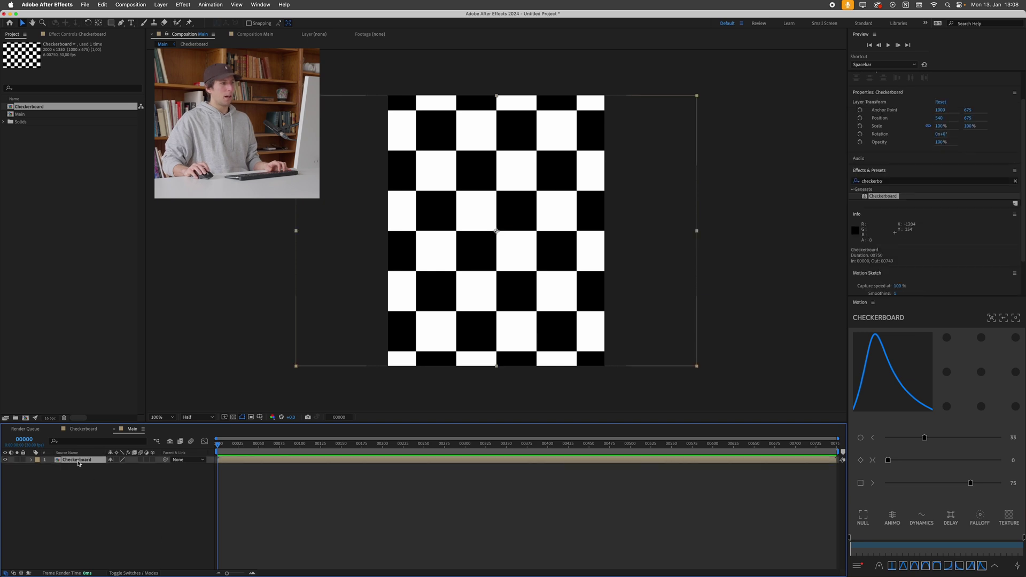
Apply the CC Cylinder effect to the Checkerboard layer in Main.
click(900, 181)
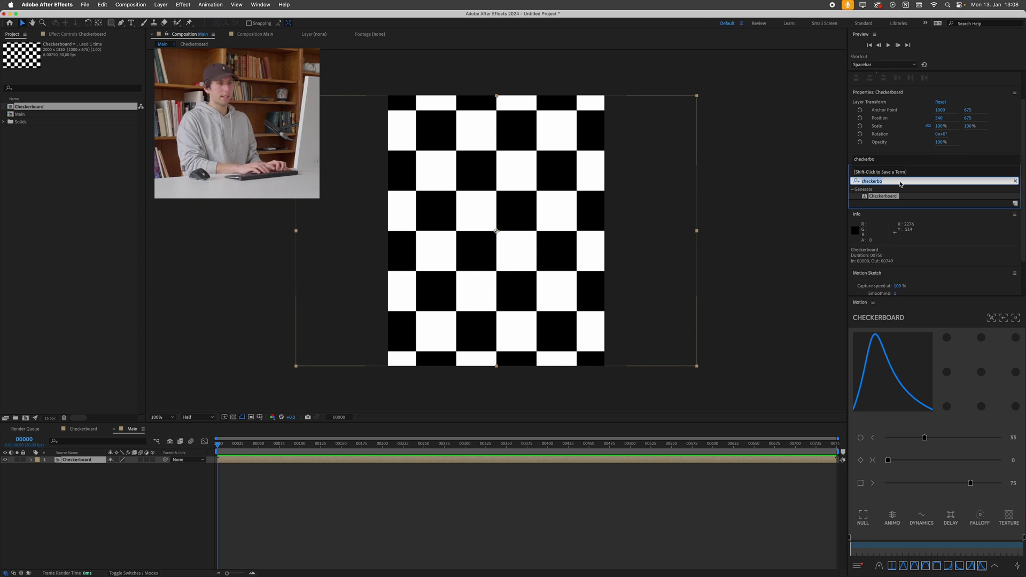
text(cc)
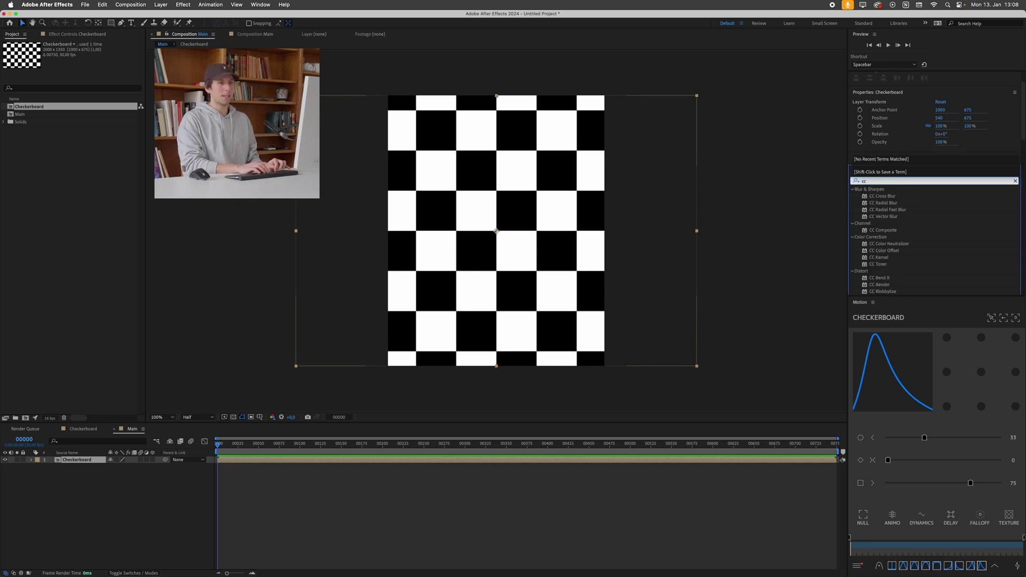
text( cylinder)
click(895, 197)
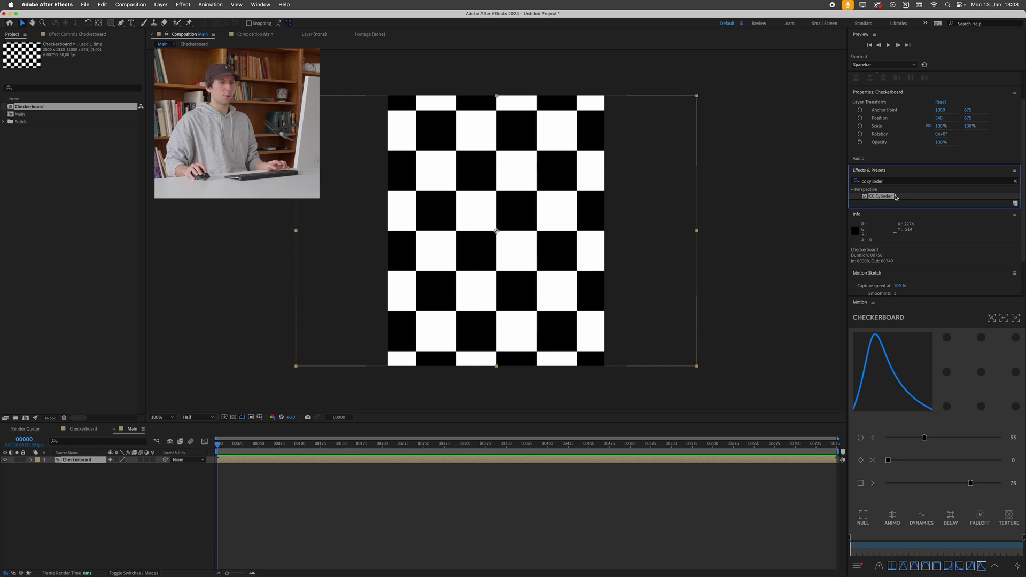
drag(895, 197, 637, 204)
drag(483, 220, 510, 236)
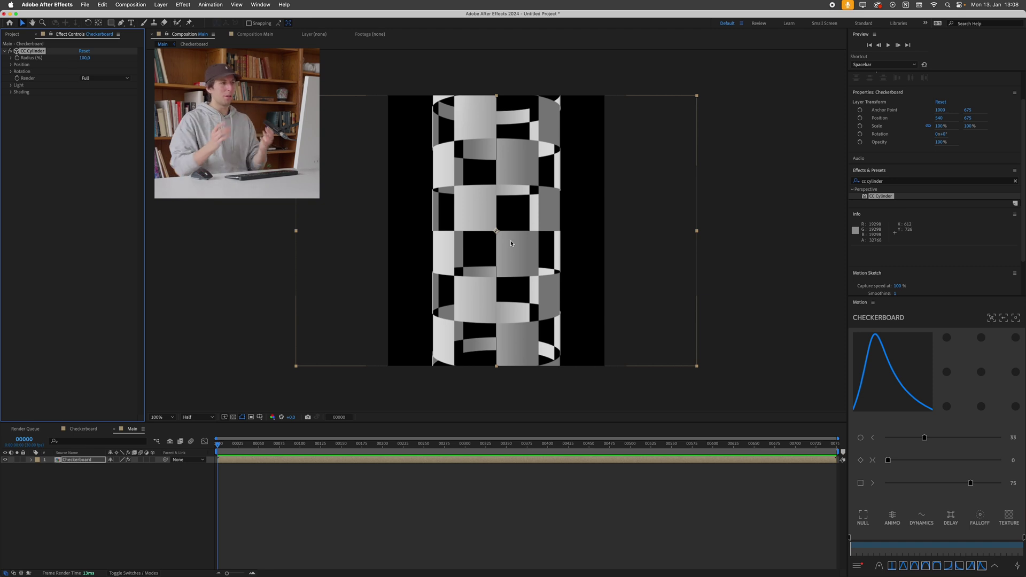
click(603, 259)
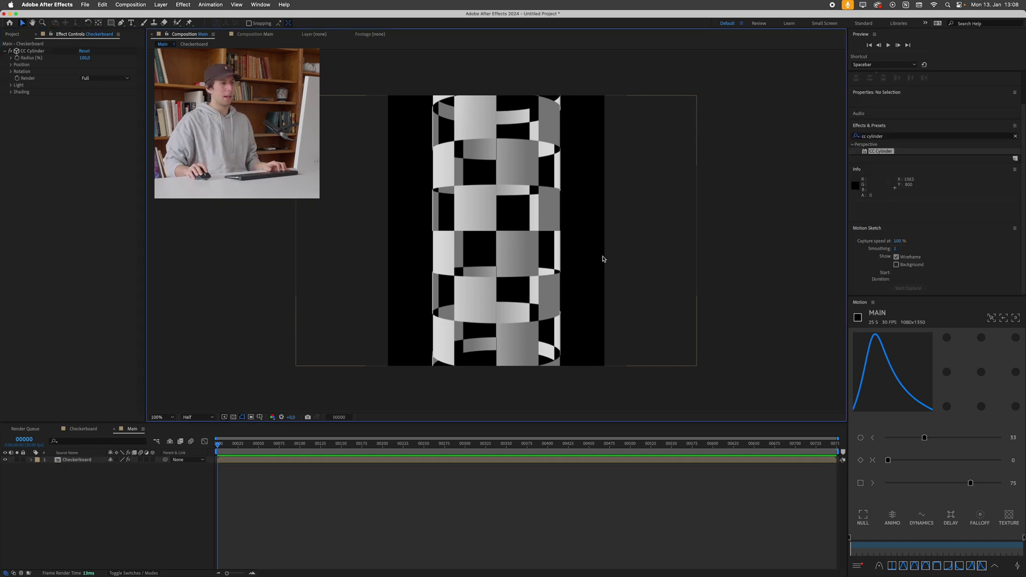
In the Checkerboard precomp, set the Checkerboard effect's Blending Mode to Normal.
double_click(76, 461)
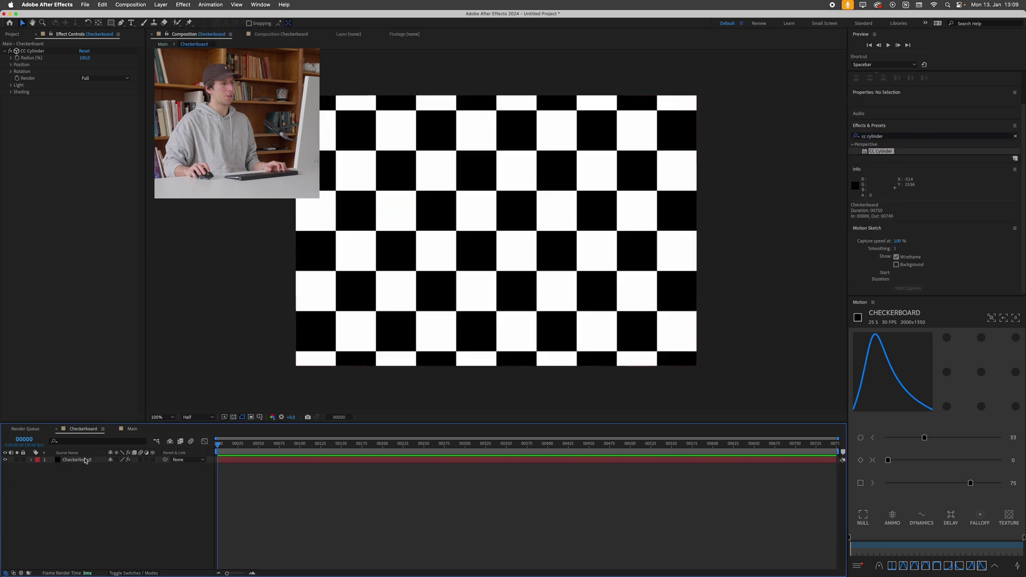
click(76, 460)
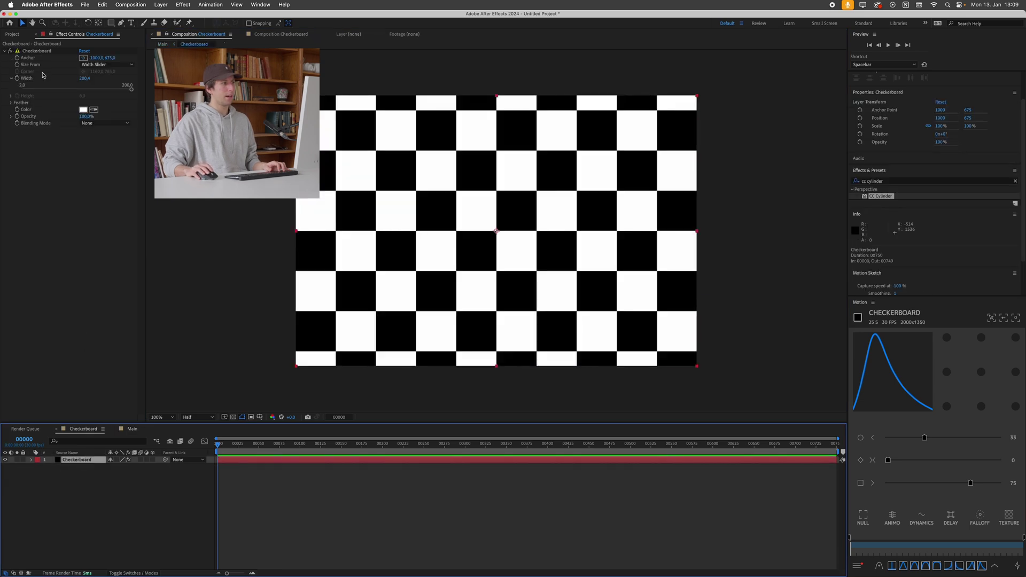
click(91, 124)
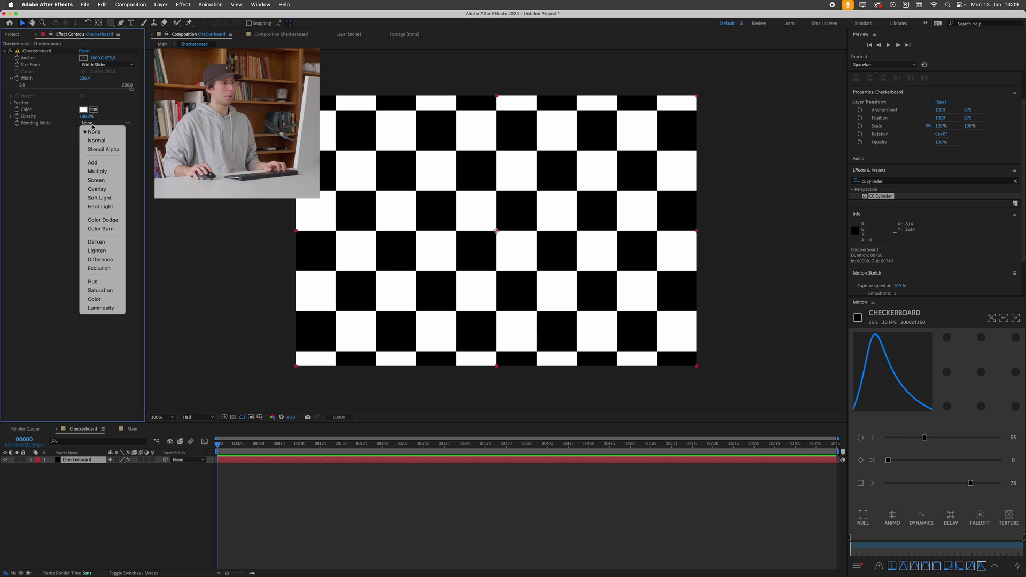
click(95, 140)
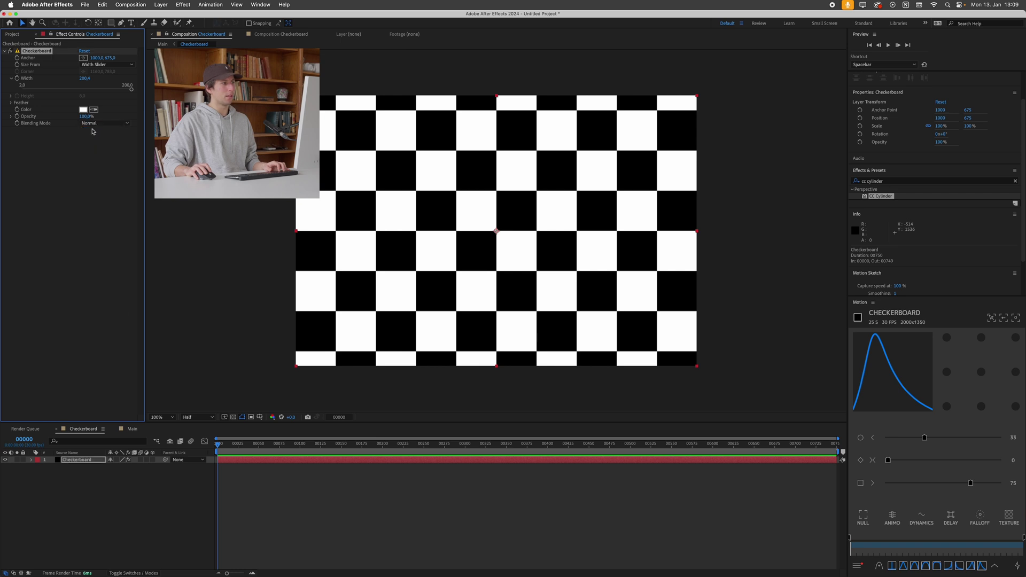
click(176, 305)
Check the solid cylinder in Main, then return to the flat Checkerboard composition.
key(Tab)
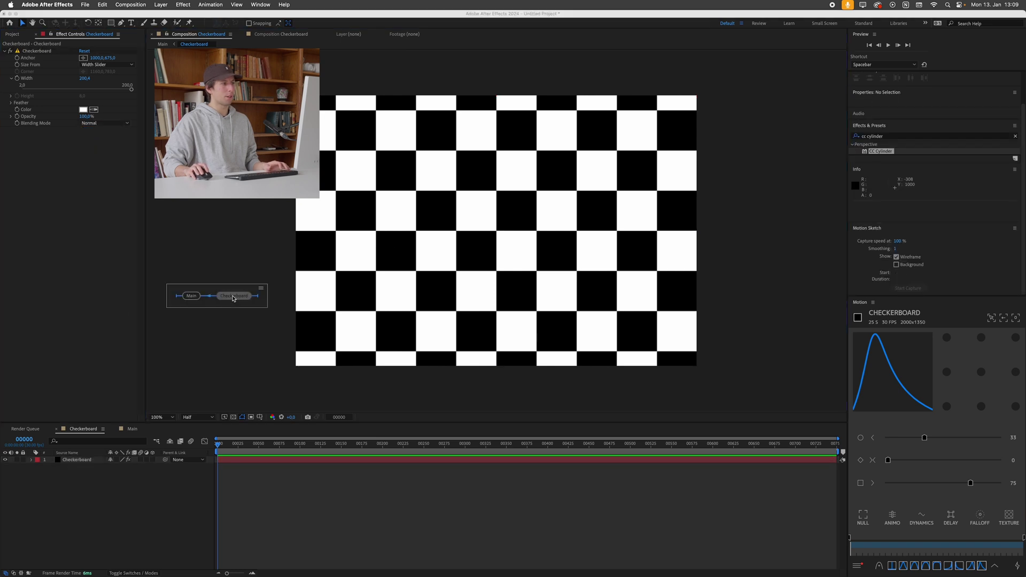
click(196, 298)
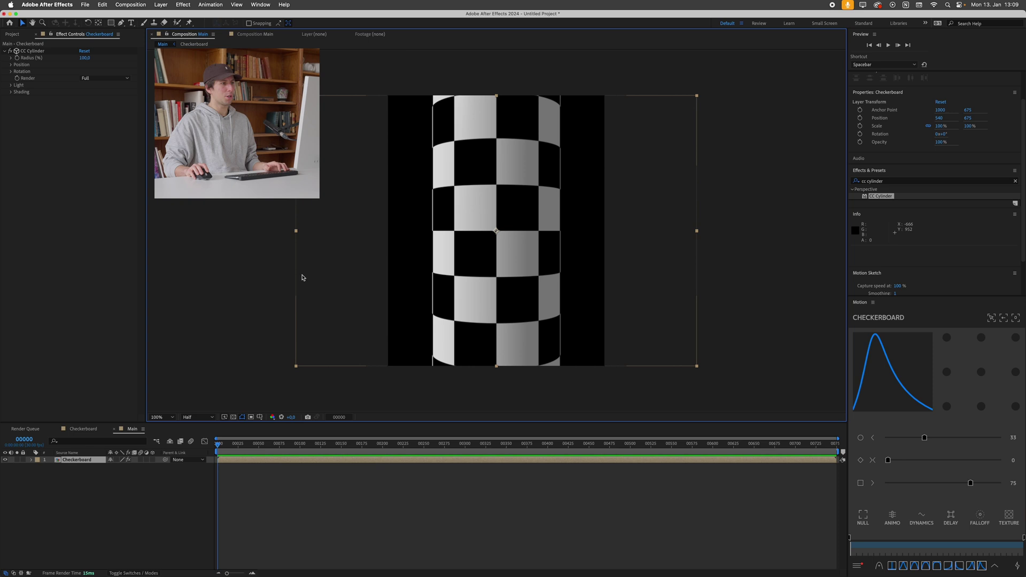
click(734, 225)
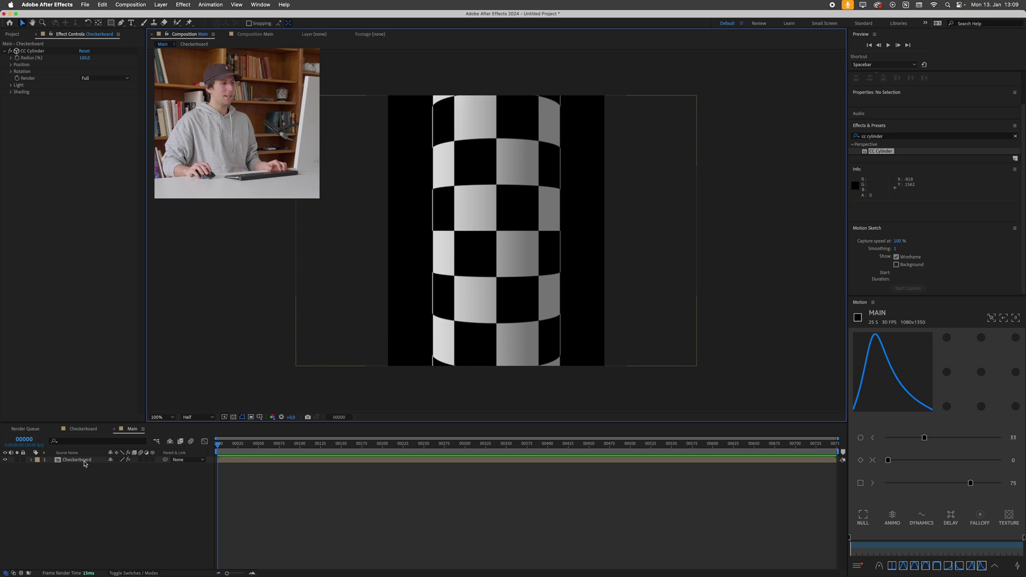
double_click(81, 462)
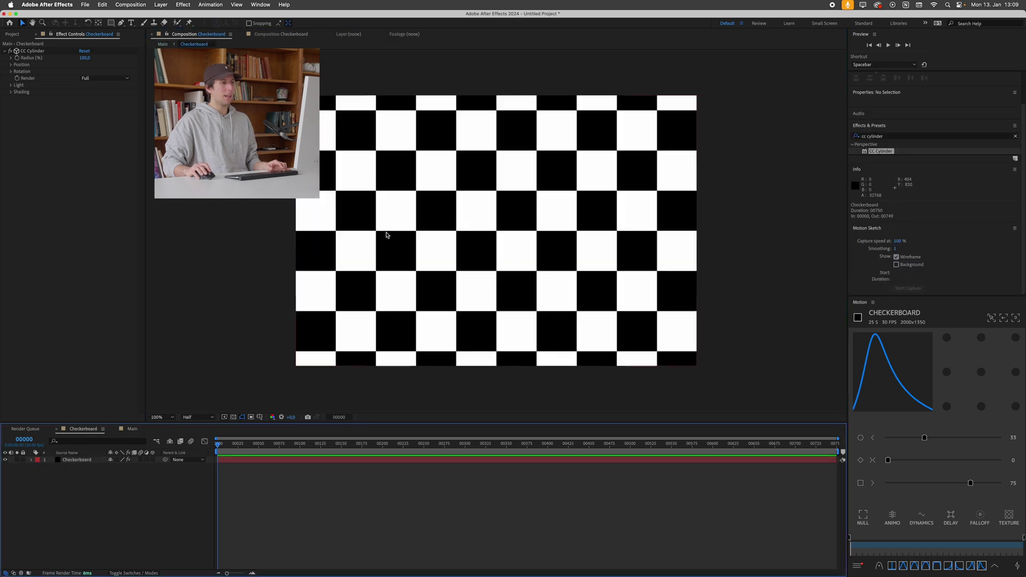
key(Tab)
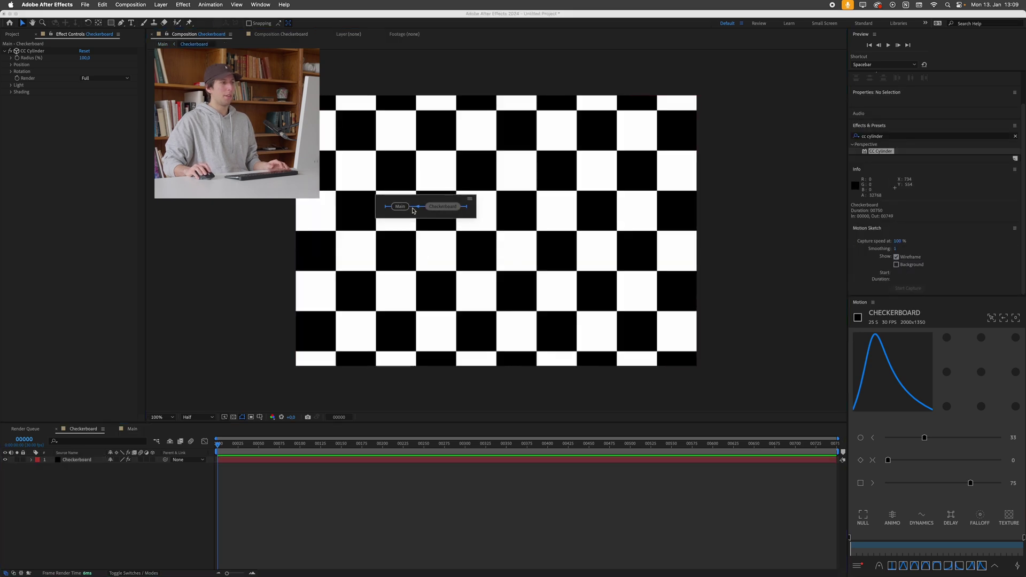
click(403, 208)
key(Tab)
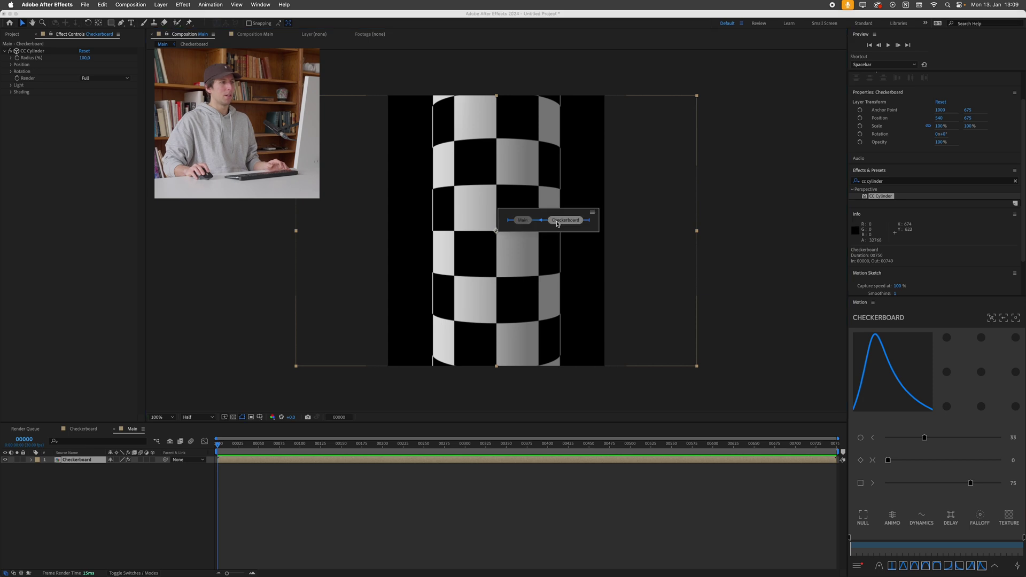
click(561, 220)
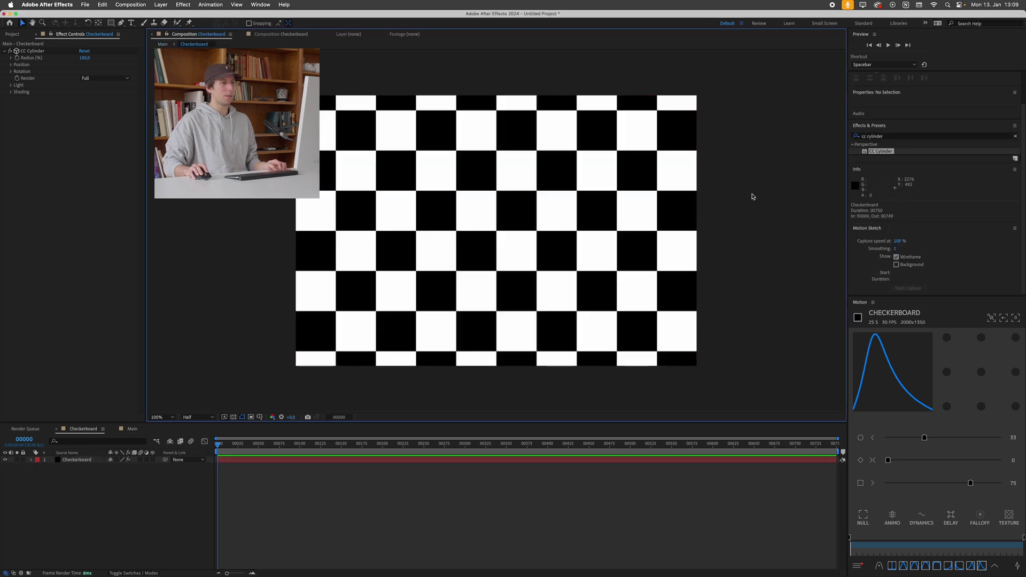
Bring the reference poster video to the front and scrub back from 00:02 to 00:01.
key(super+Tab)
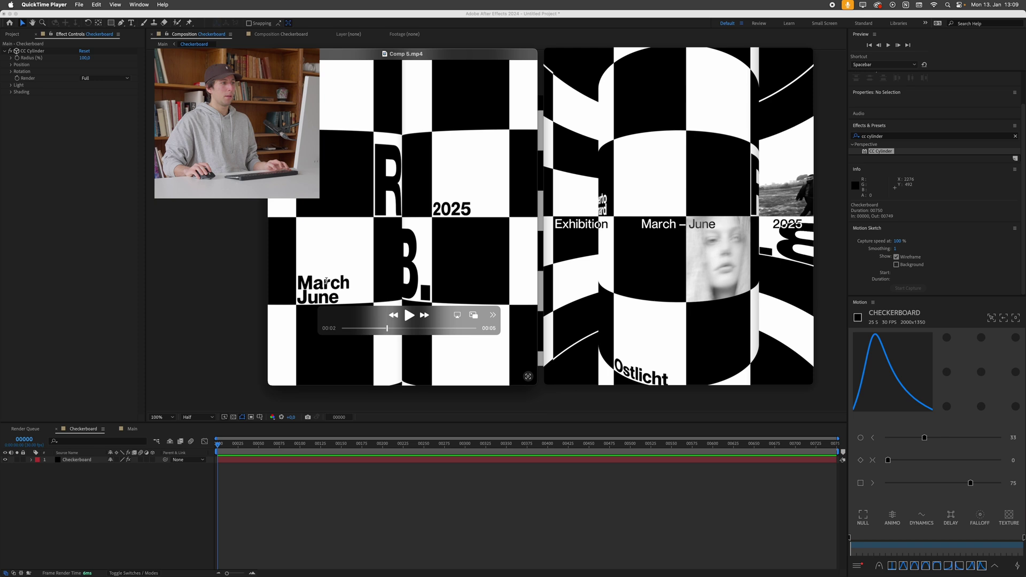
drag(388, 329, 426, 332)
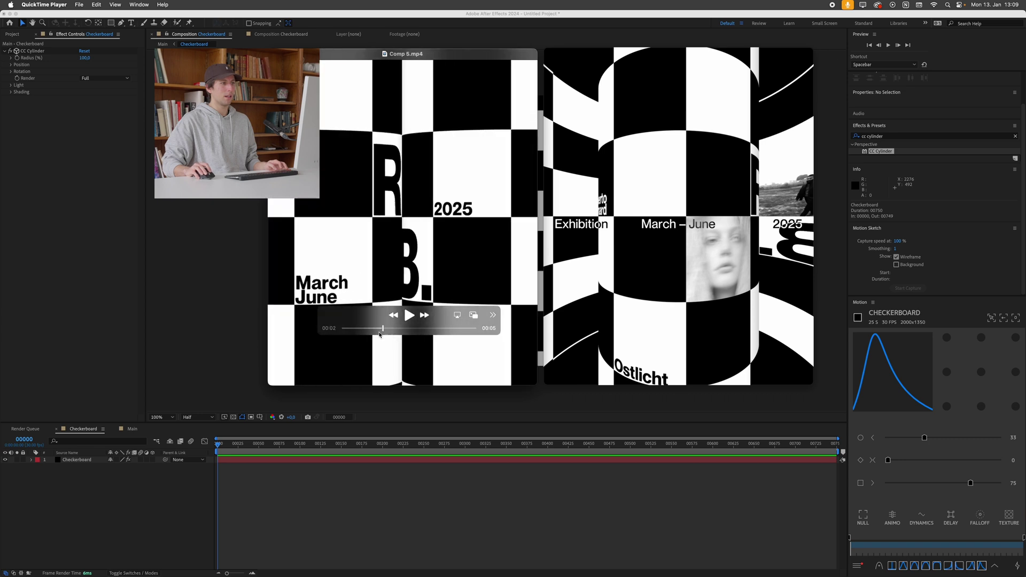
Add a white bold 'R' at 218 px in the checkerboard centre, then view it in Main.
key(super+Tab)
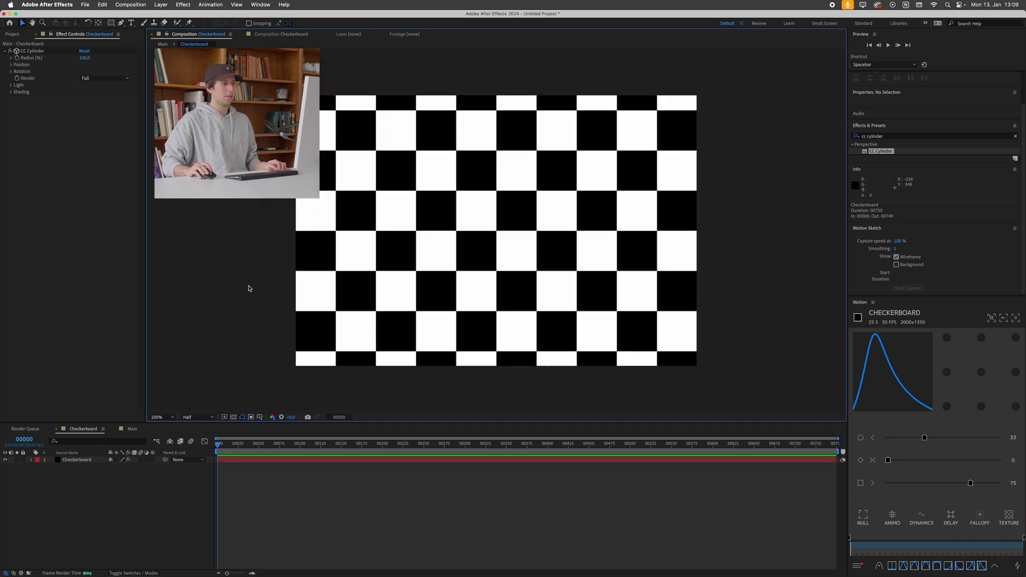
key(super+t)
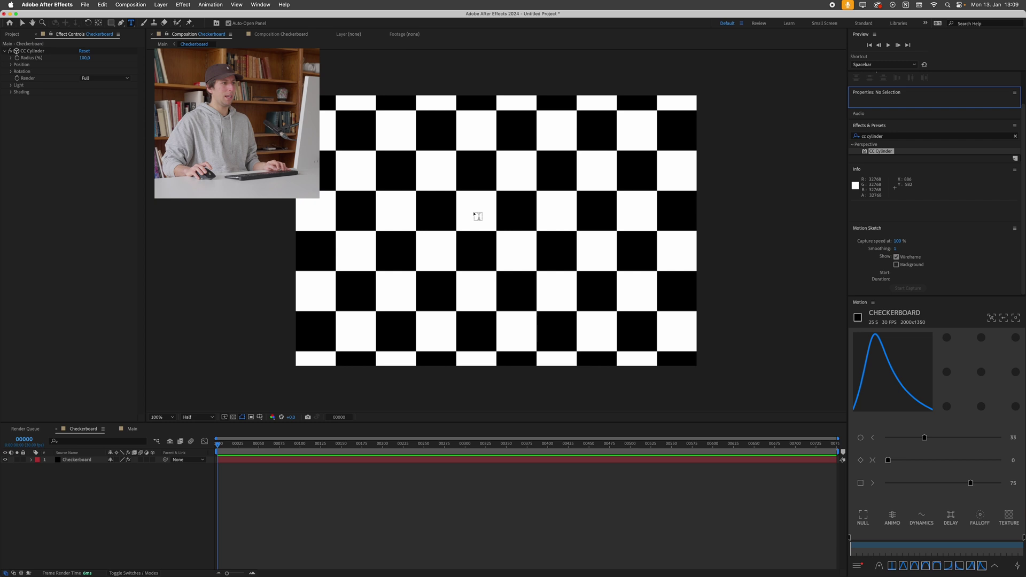
click(516, 210)
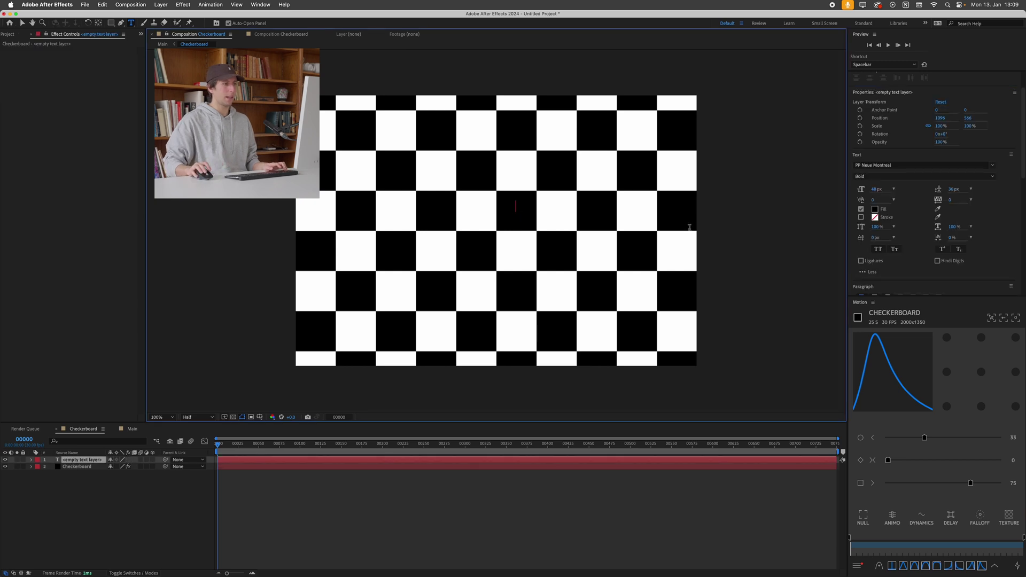
text(R)
click(875, 209)
key(Return)
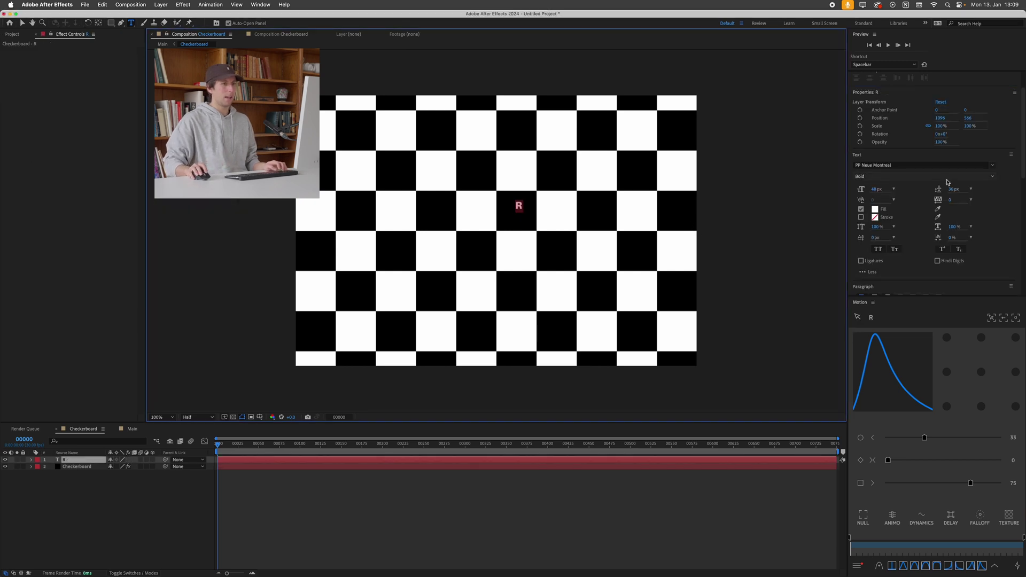
mouse_move(877, 189)
mouse_down()
mouse_move(887, 189)
mouse_move(856, 196)
mouse_move(878, 189)
mouse_up()
key(Escape)
drag(505, 228, 508, 229)
key(shift)
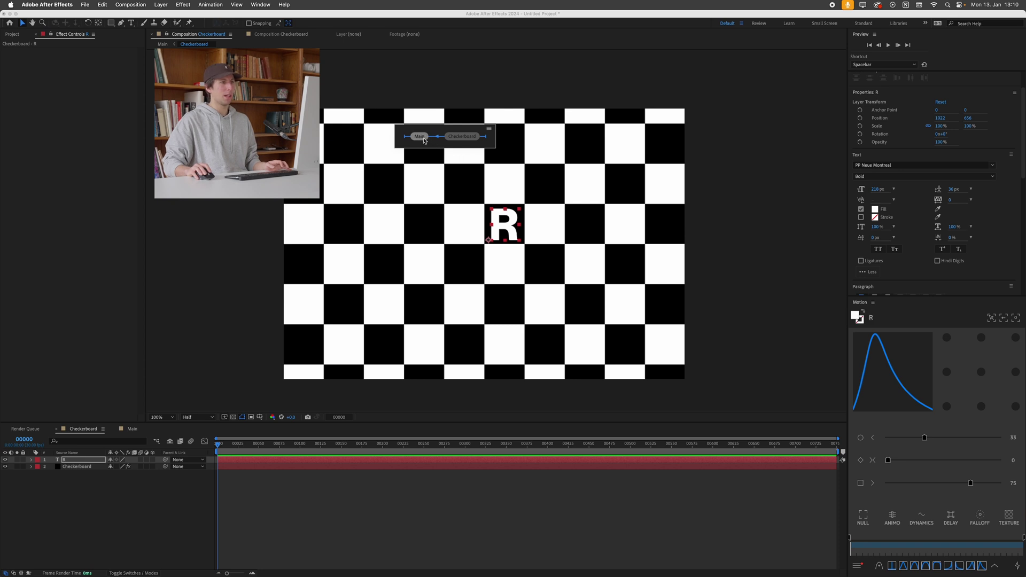
click(419, 137)
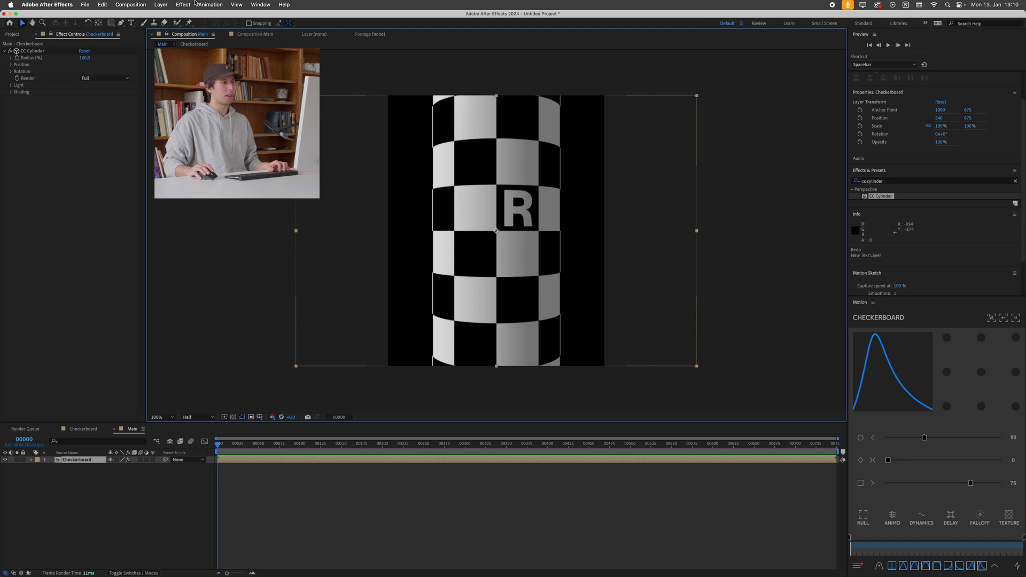
Add a new camera layer, Camera 1, to the Main composition.
click(161, 4)
mouse_move(230, 16)
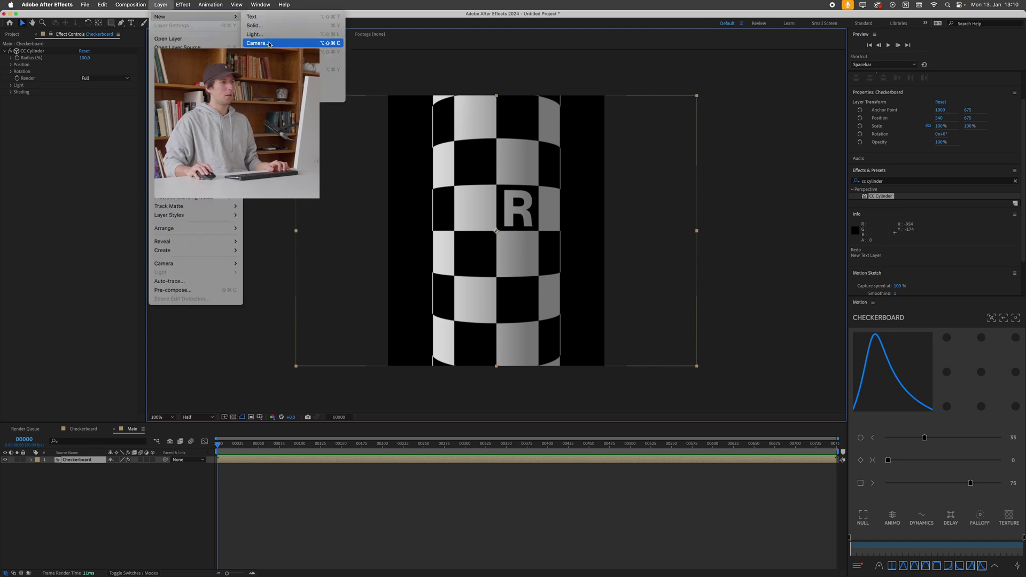
click(257, 43)
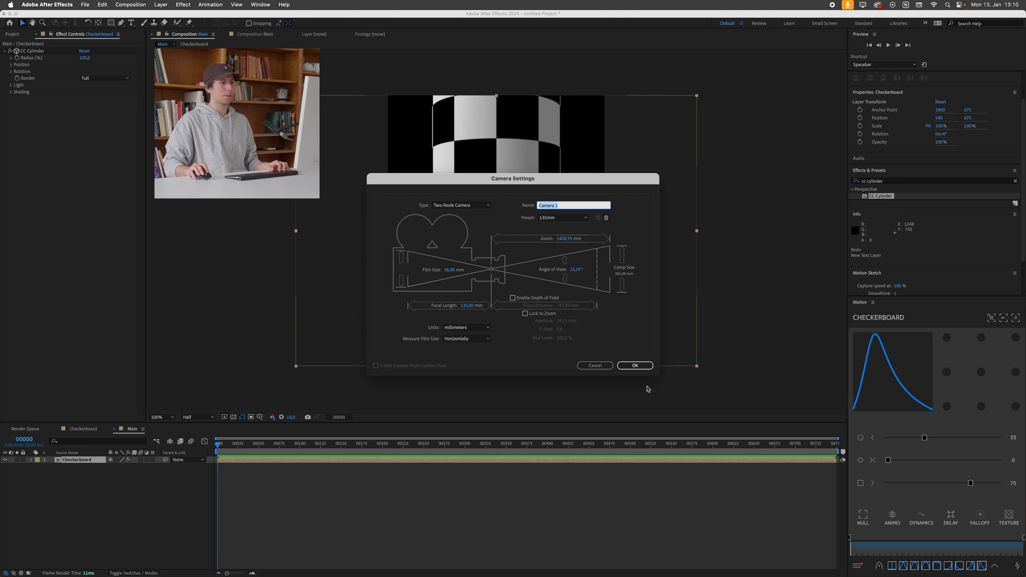
click(634, 366)
Briefly orbit the camera view and glance at the reference video before returning.
key(c)
mouse_move(513, 214)
mouse_down()
mouse_move(552, 211)
mouse_move(470, 217)
mouse_move(518, 214)
mouse_up()
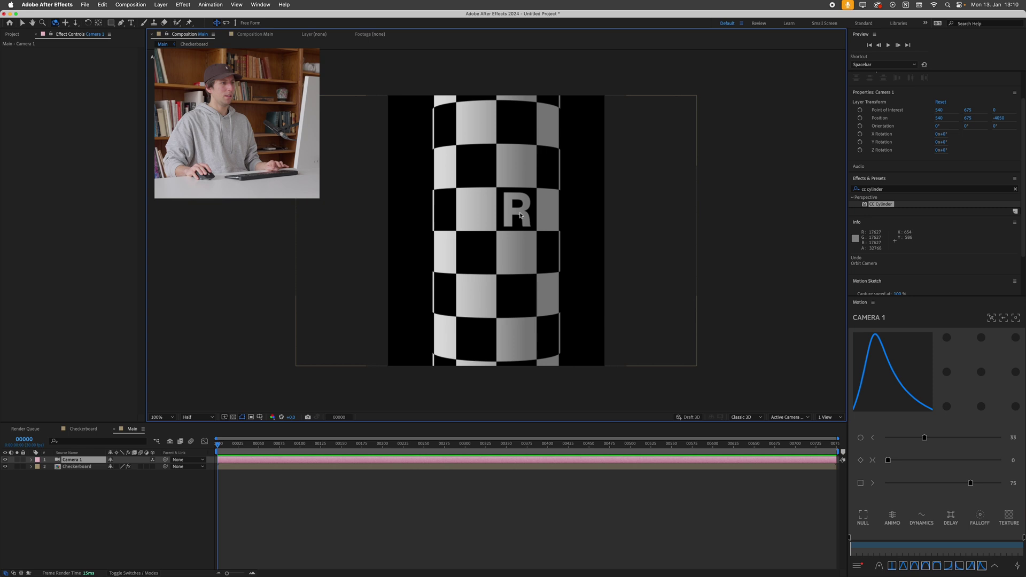
click(76, 462)
key(super+Tab)
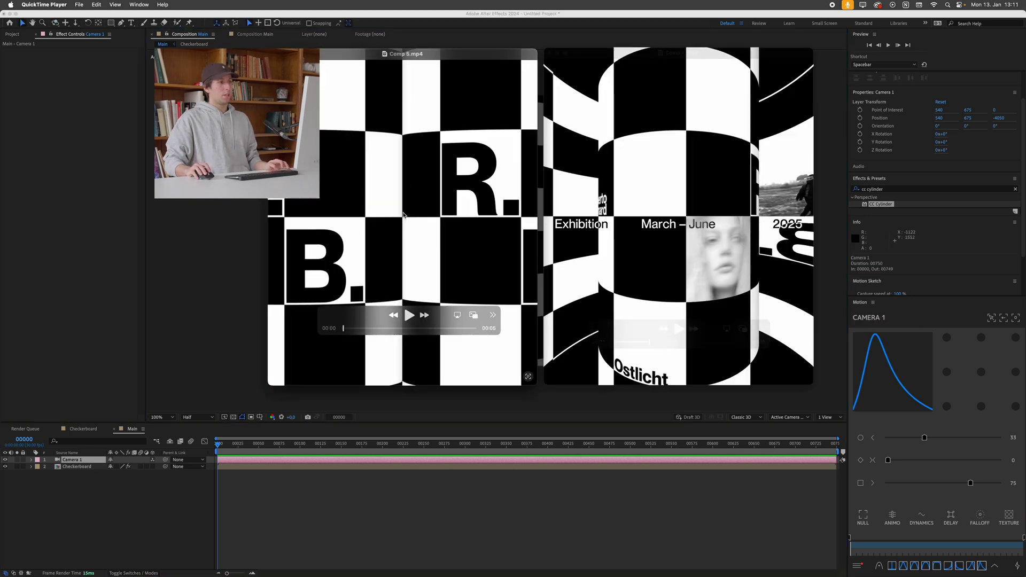
click(138, 544)
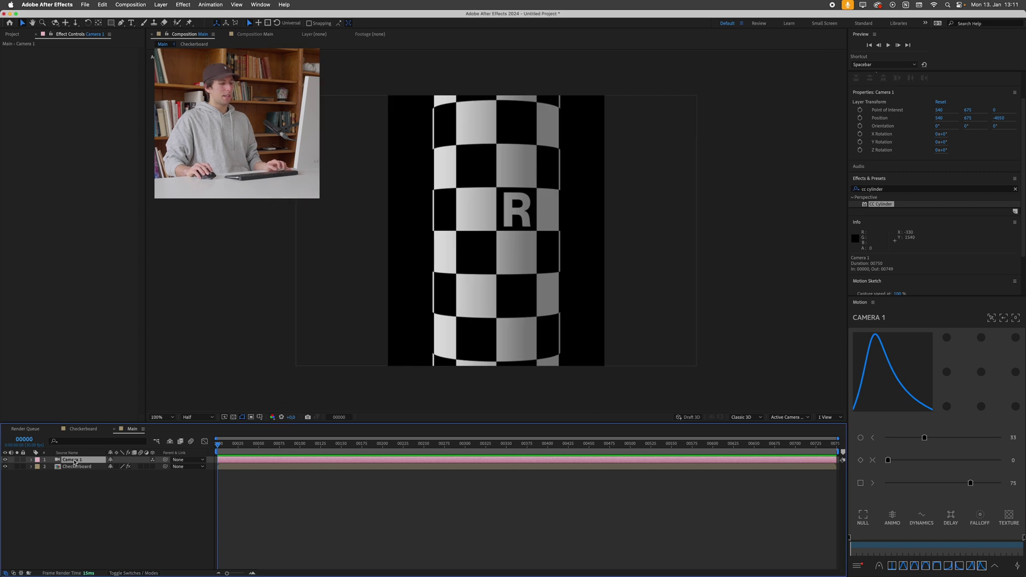
Move Camera 1 closer (Z -2420) and set CC Cylinder Position X to 315.
key(p)
drag(138, 467, 197, 460)
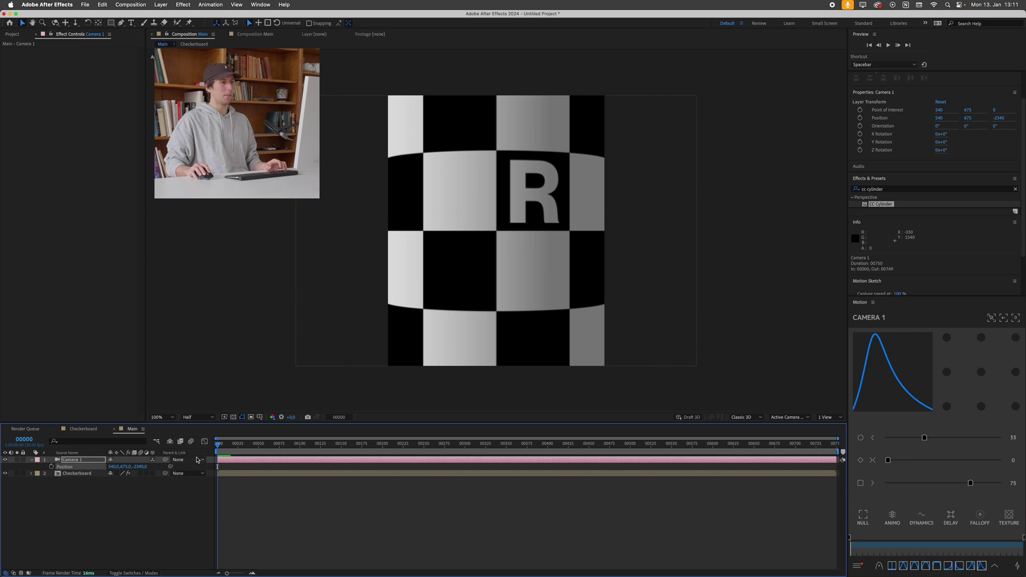
click(78, 474)
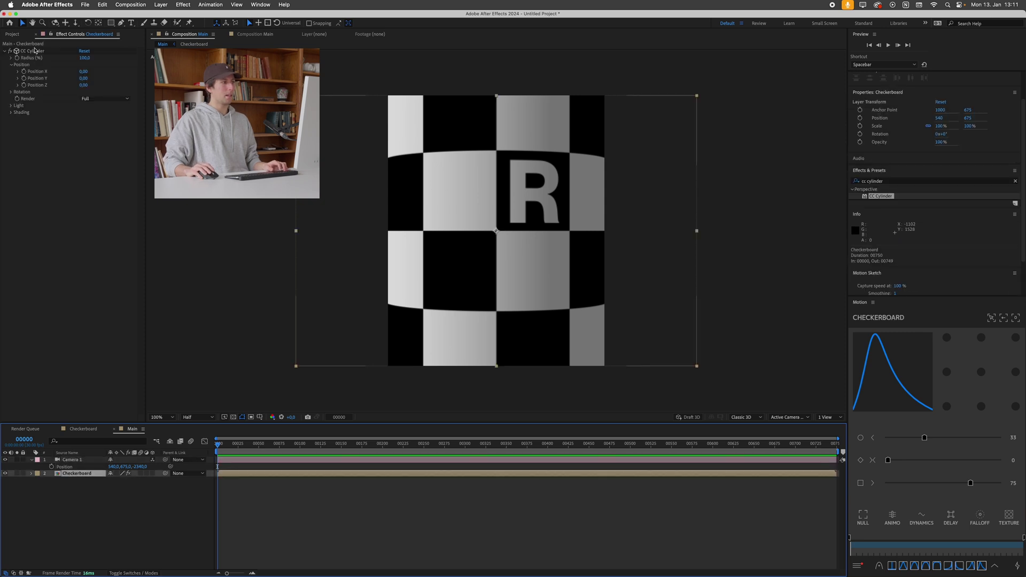
click(35, 71)
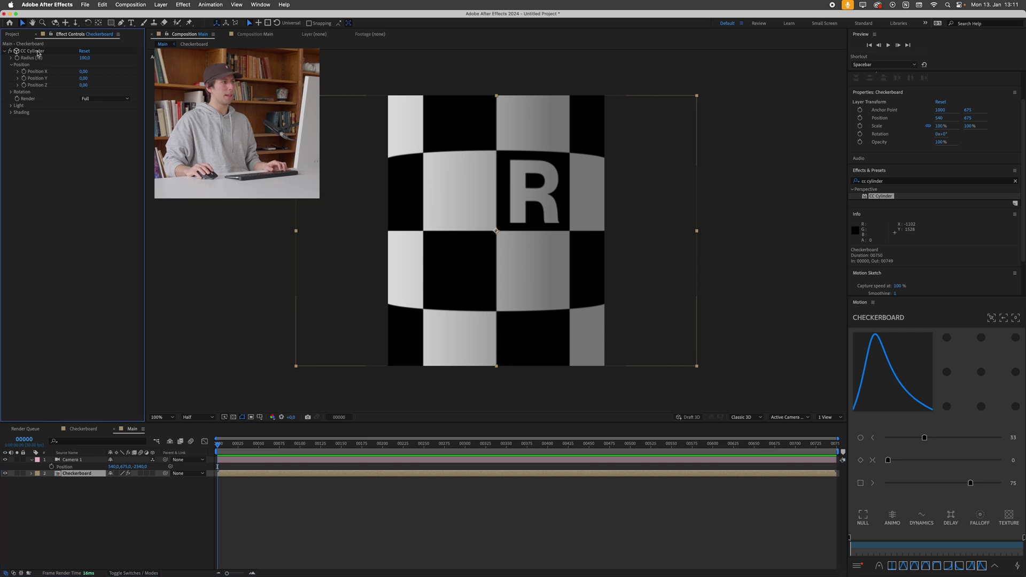
drag(84, 73, 75, 98)
click(86, 72)
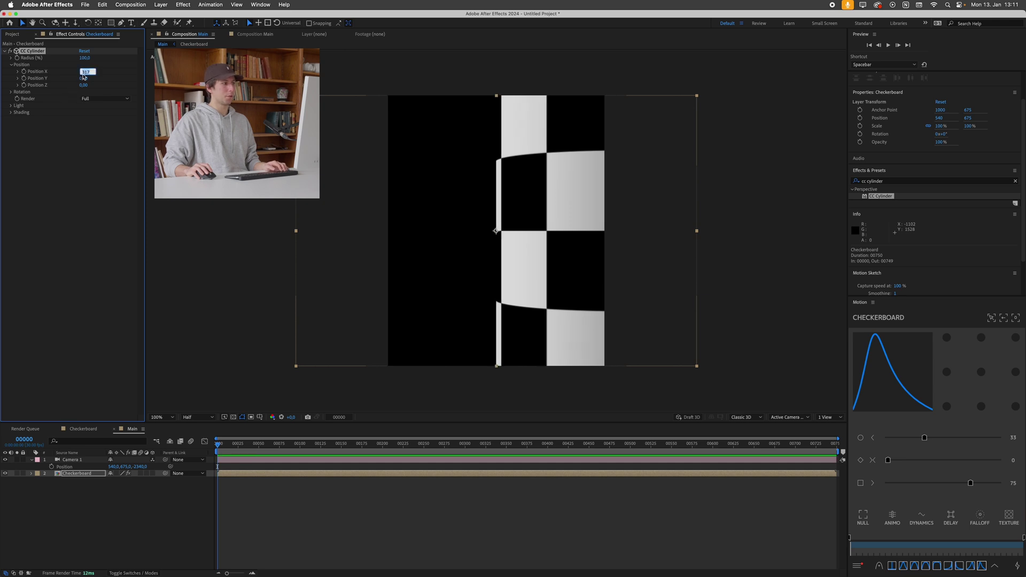
text(315)
key(Return)
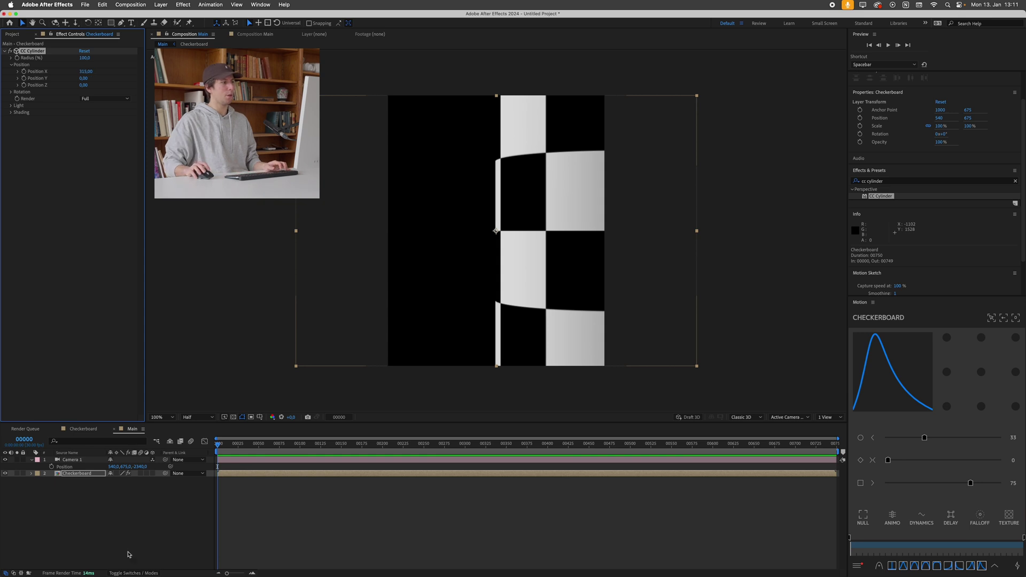
click(81, 474)
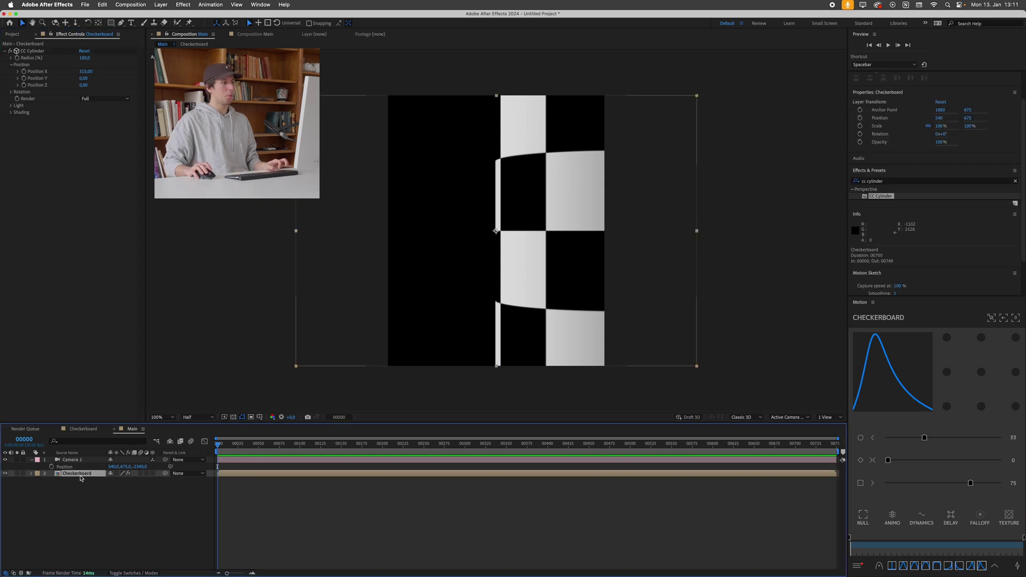
Duplicate the Checkerboard layer, set the copy's Position X to -315, and preview at Full resolution.
key(super+d)
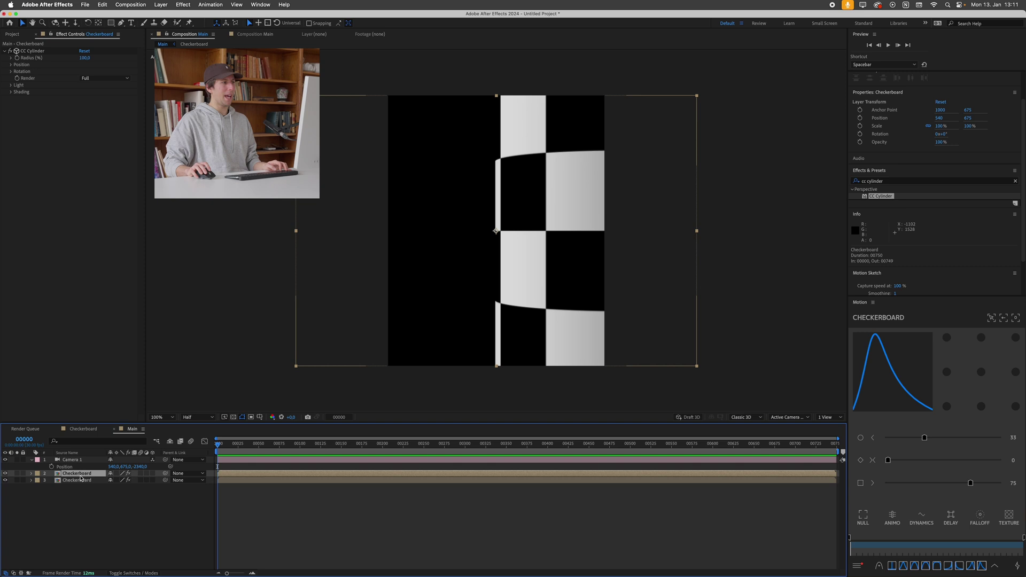
click(11, 64)
click(86, 71)
text(-315)
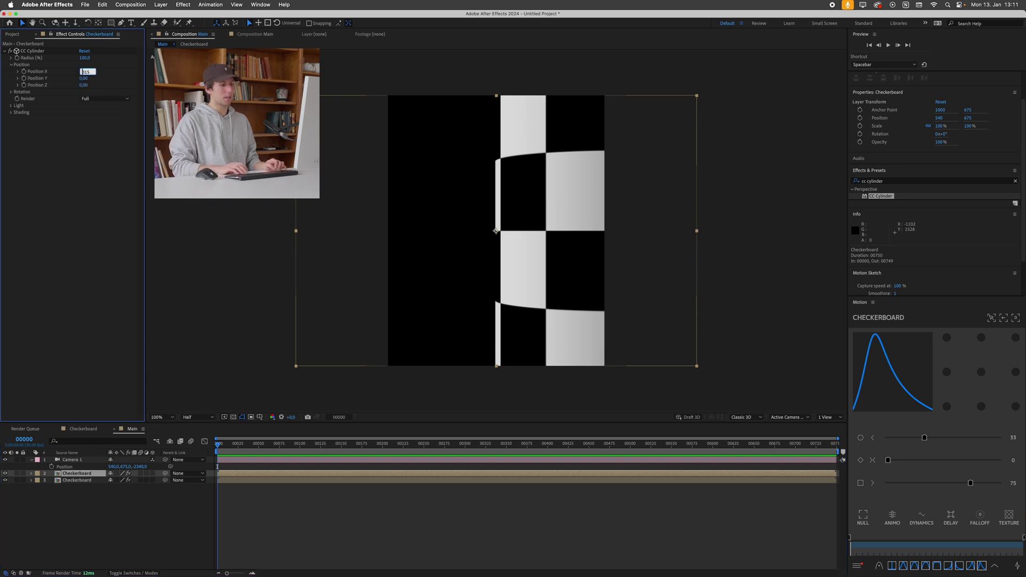
key(Return)
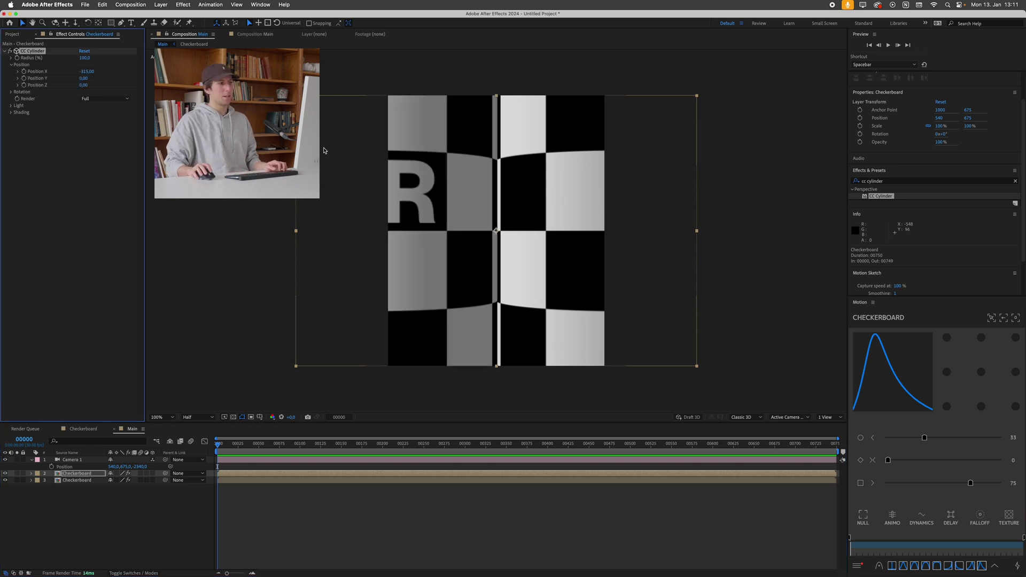
click(728, 166)
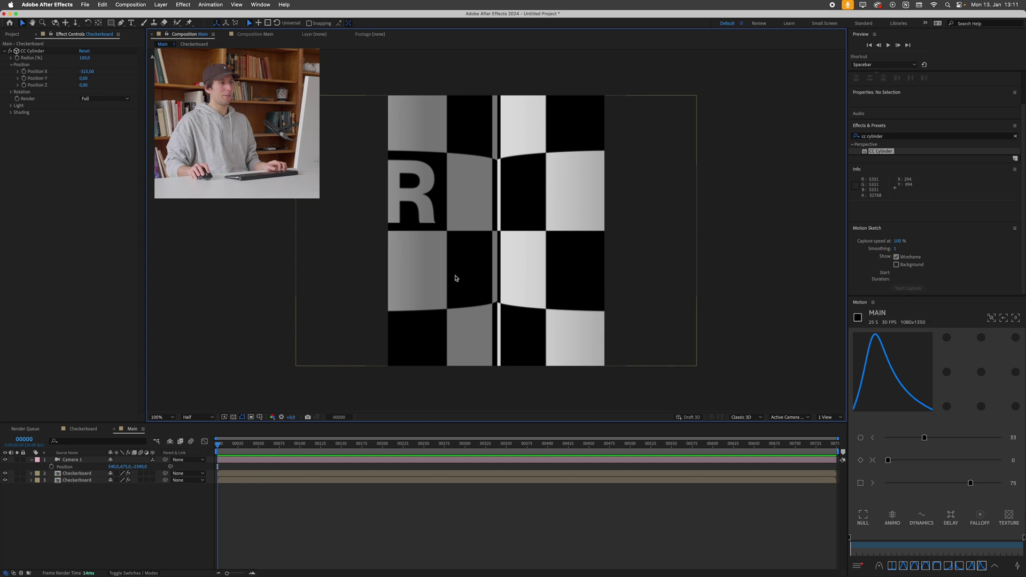
click(197, 417)
click(193, 436)
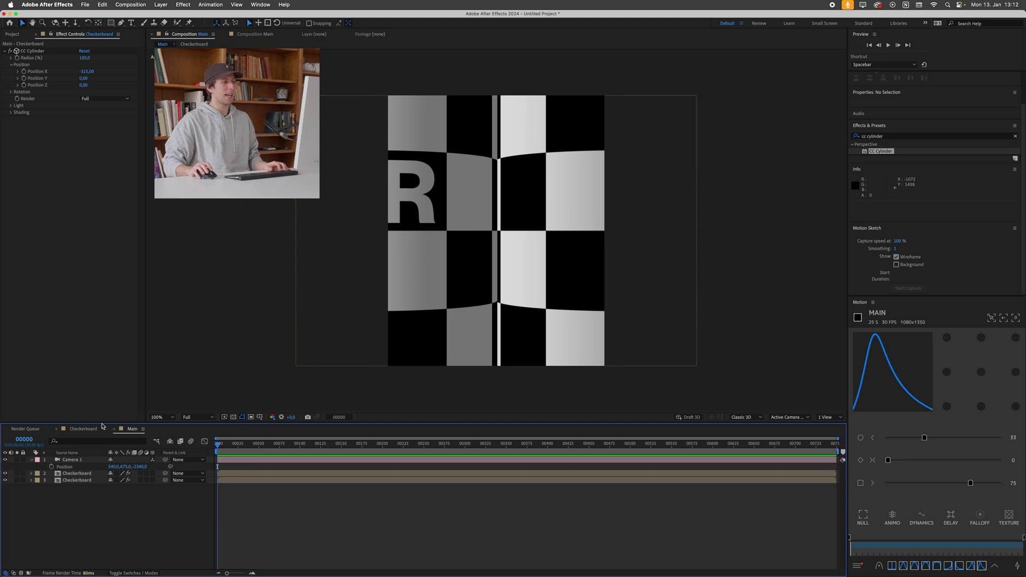
click(178, 5)
mouse_move(203, 24)
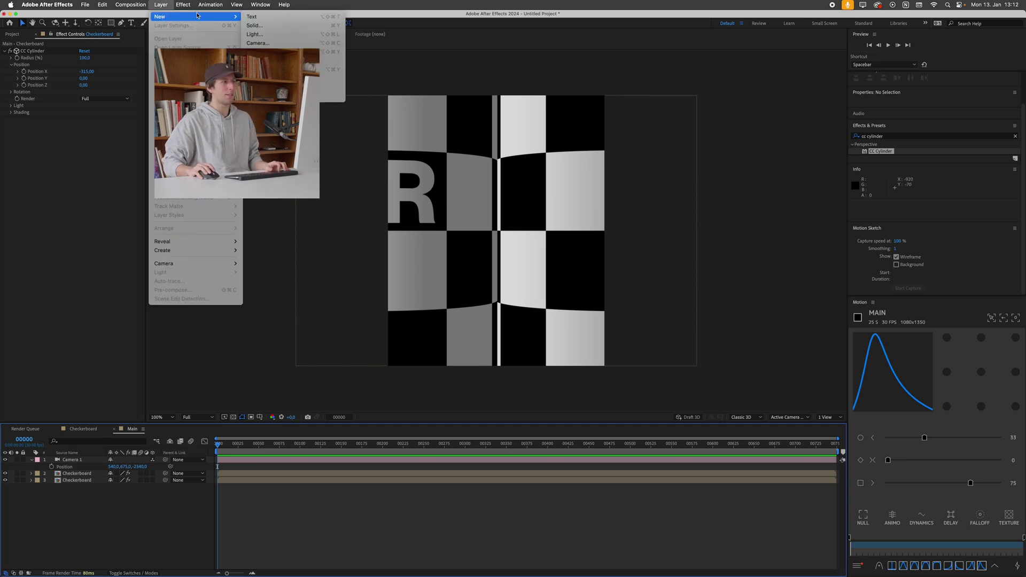
click(271, 34)
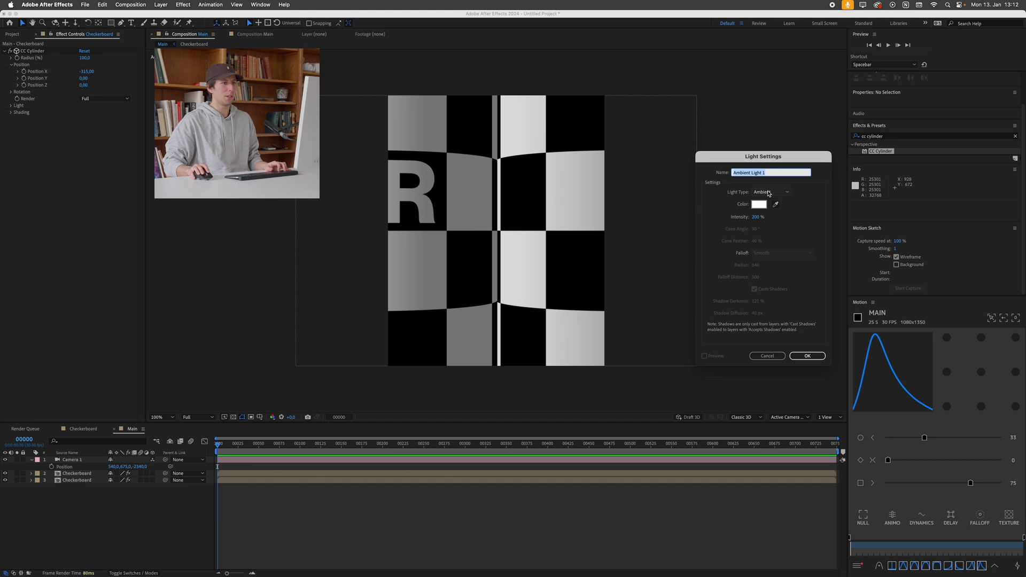
click(769, 193)
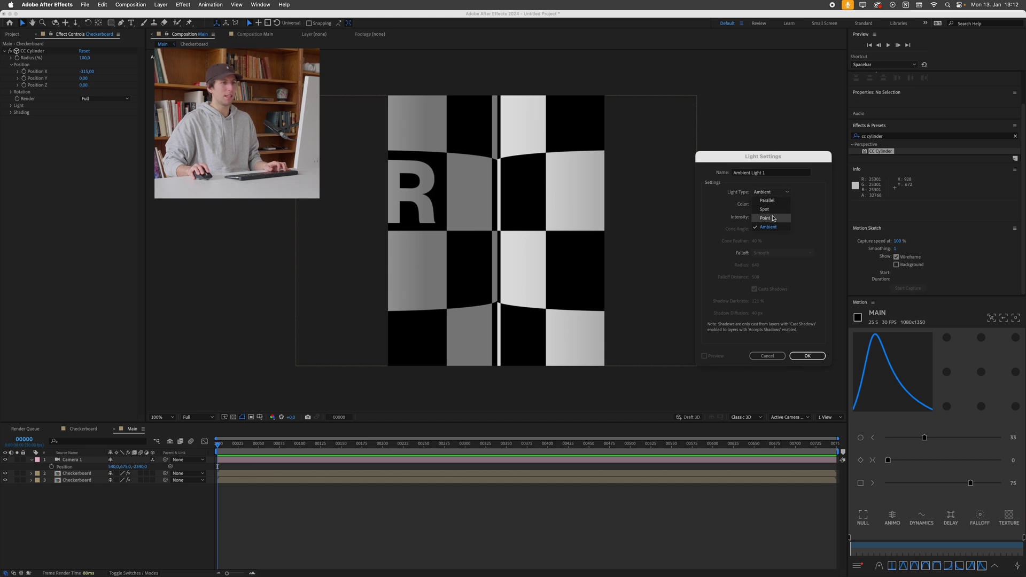
click(773, 218)
click(807, 356)
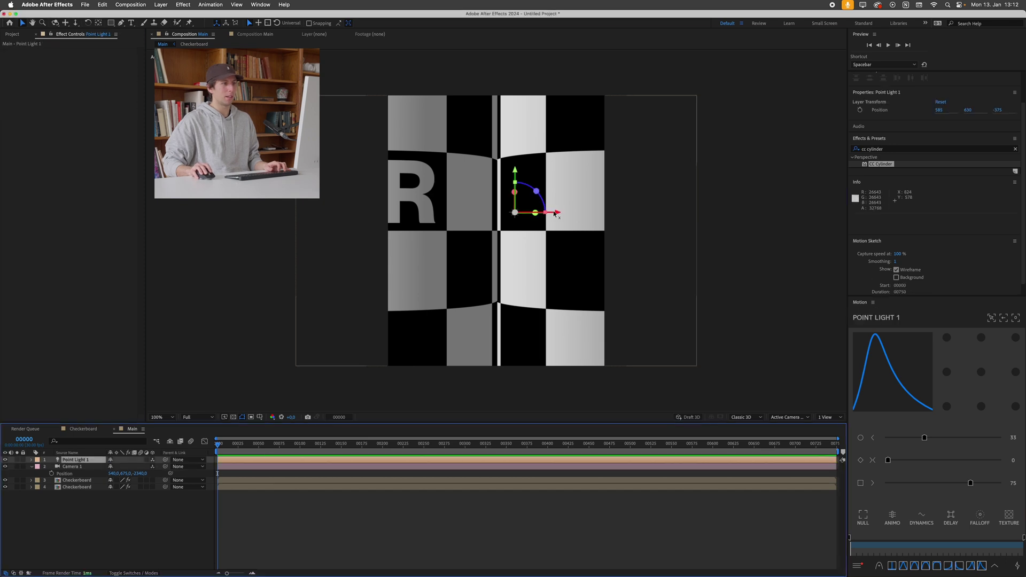
drag(555, 214, 609, 213)
key(Delete)
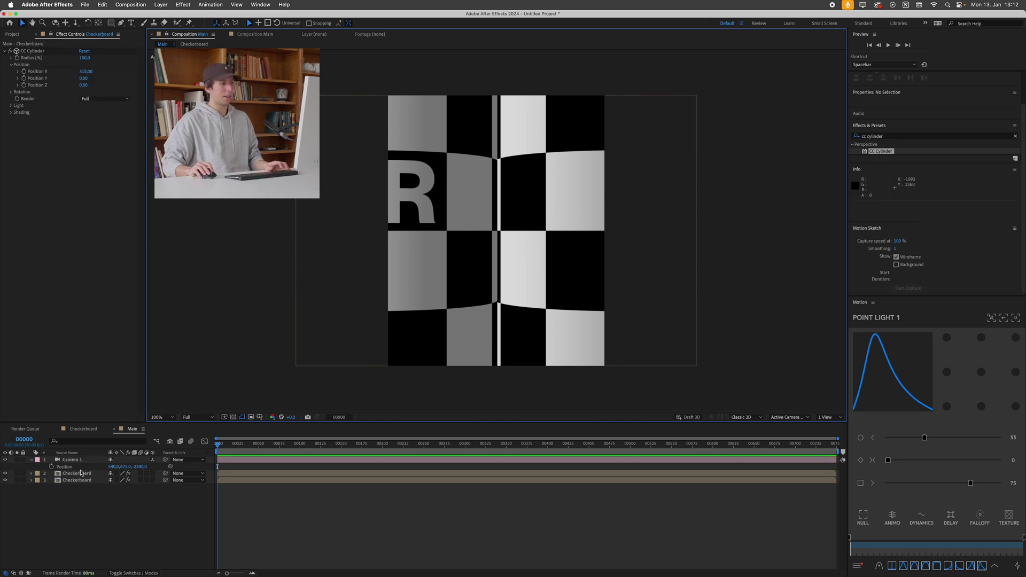
On the left cylinder, raise CC Cylinder Ambient shading and set Metal to 0.
click(80, 472)
click(20, 106)
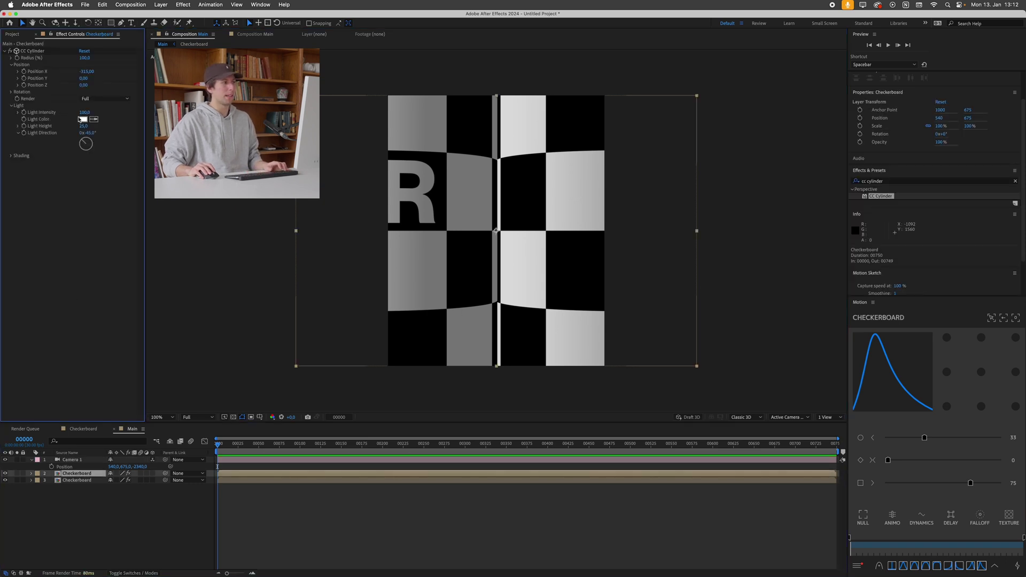
drag(83, 116, 117, 119)
key(super+z)
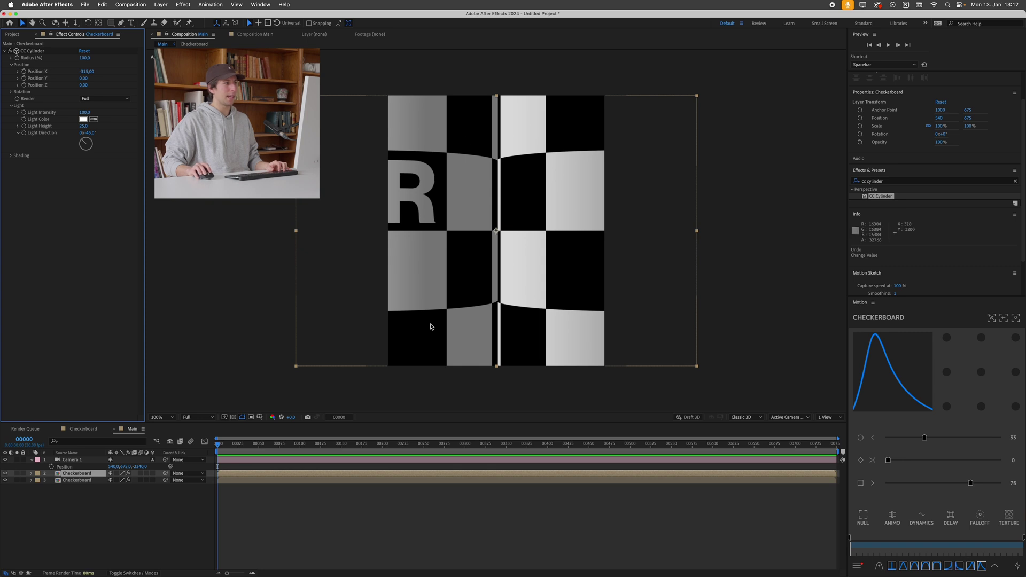
click(11, 156)
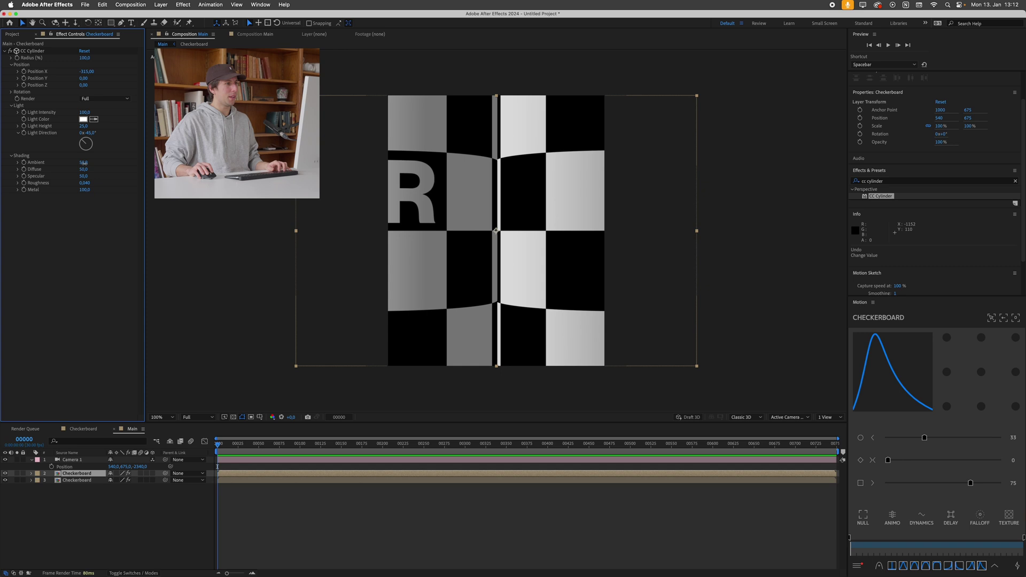
drag(84, 163, 97, 165)
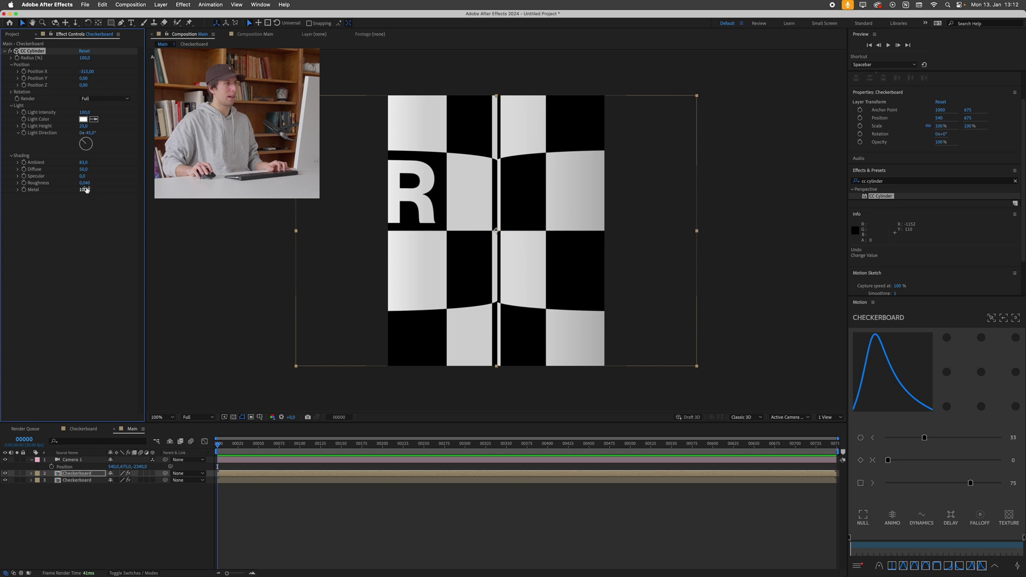
drag(85, 190, 5, 183)
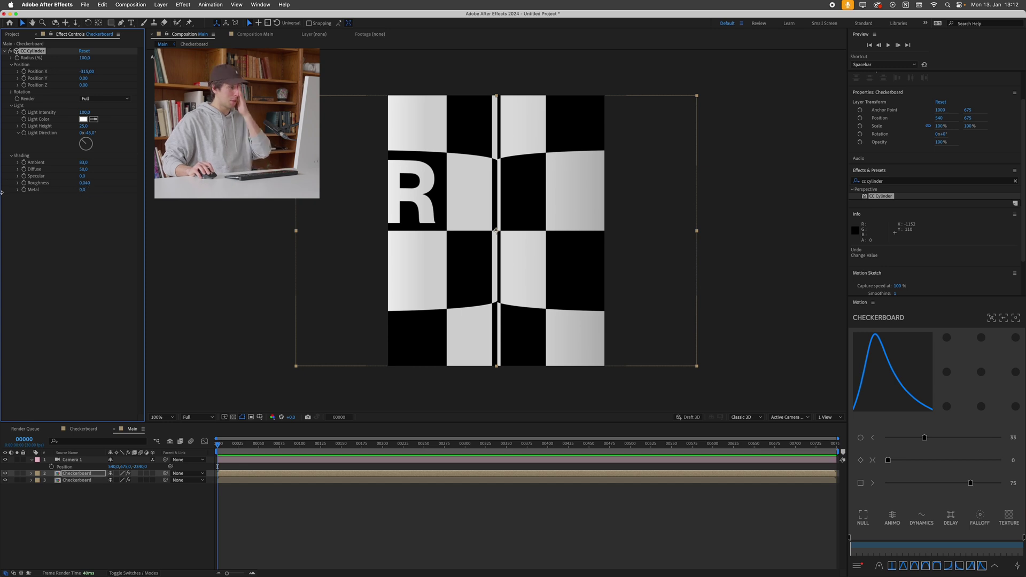
Set the right cylinder's Ambient to 100 and Specular to 0, then raise the left's Light Height to 100.
click(75, 480)
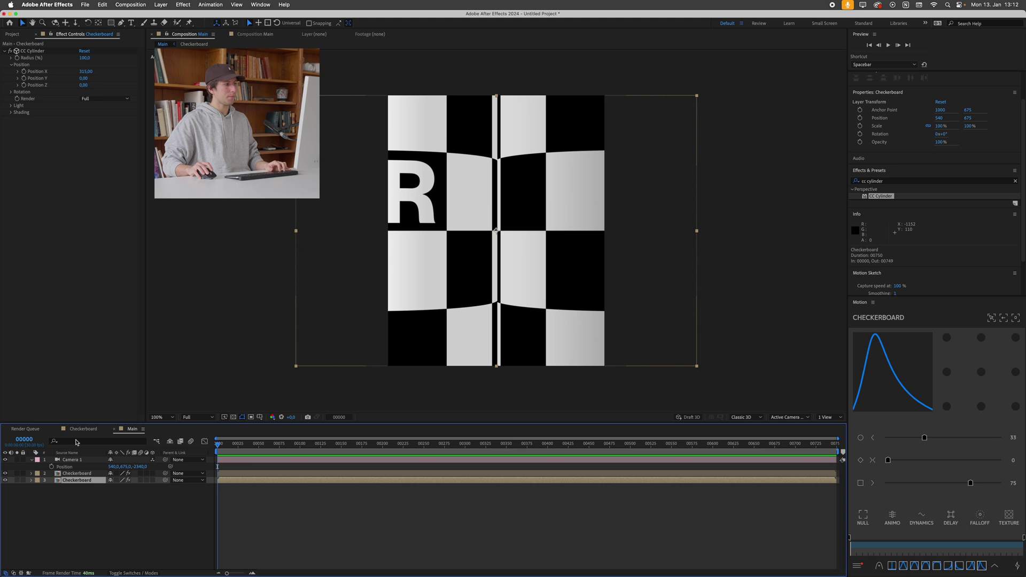
click(11, 106)
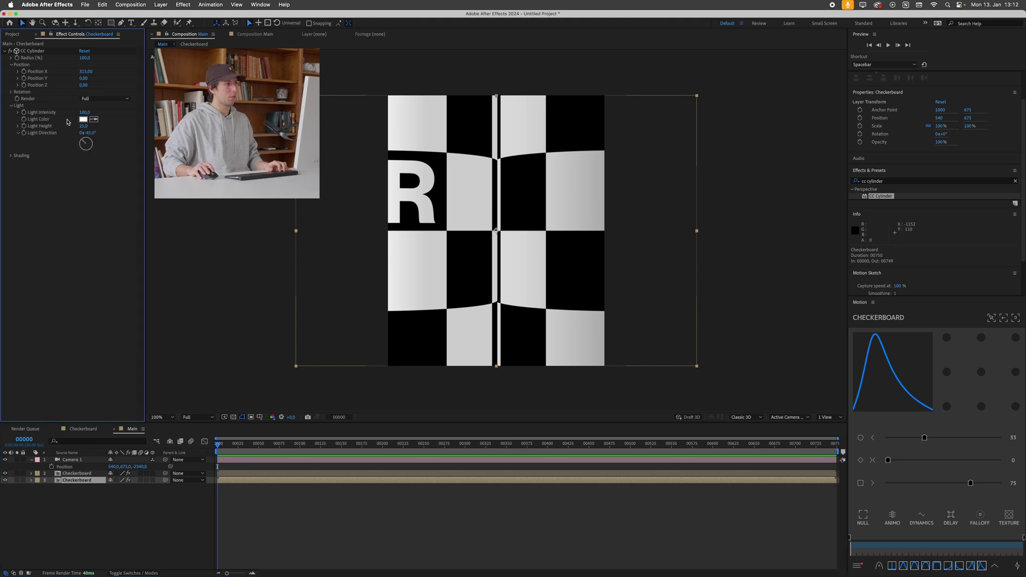
click(12, 155)
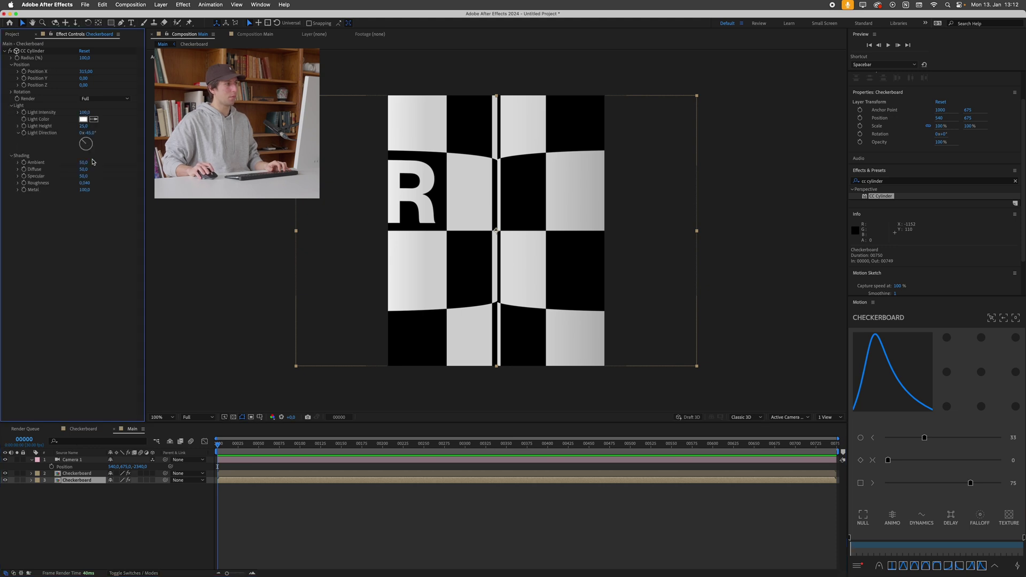
click(84, 163)
text(100)
key(Return)
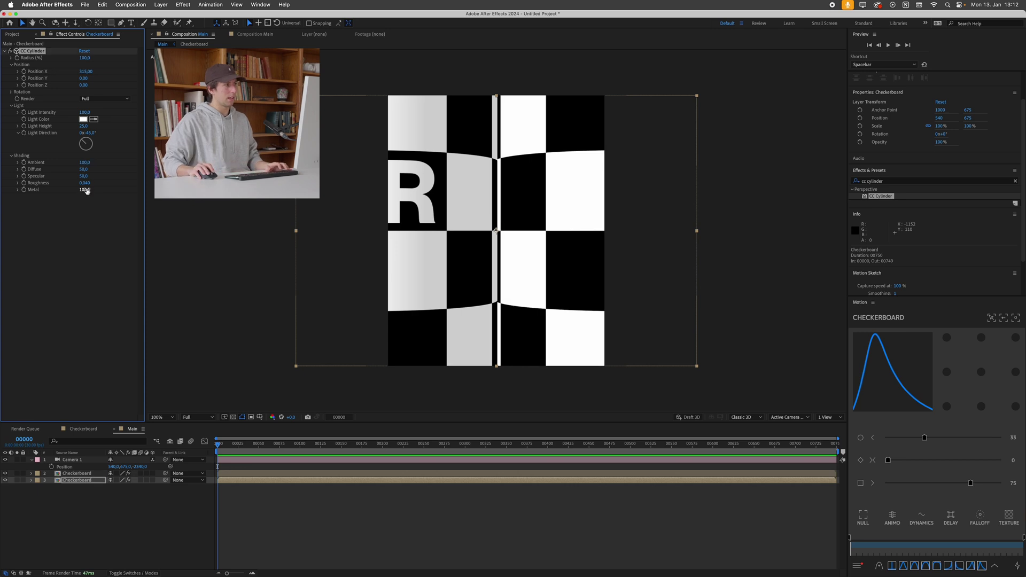
click(84, 176)
text(0)
key(Return)
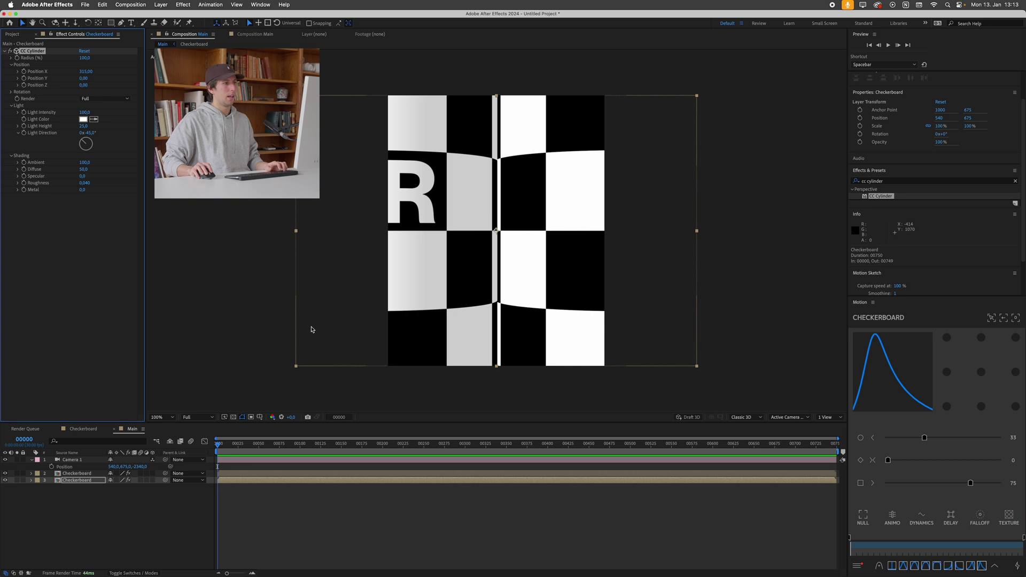
key(super+Up)
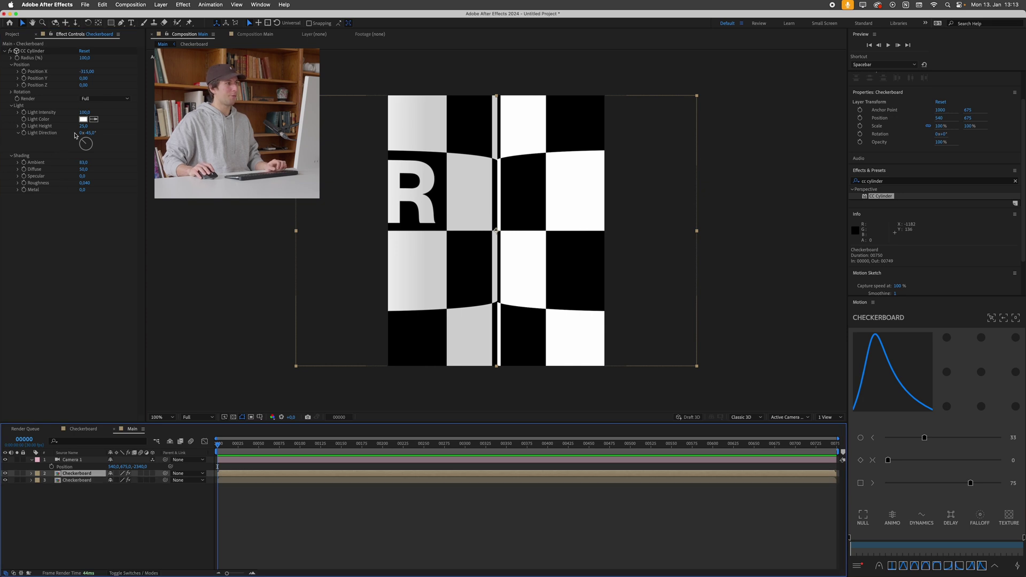
drag(82, 129, 128, 128)
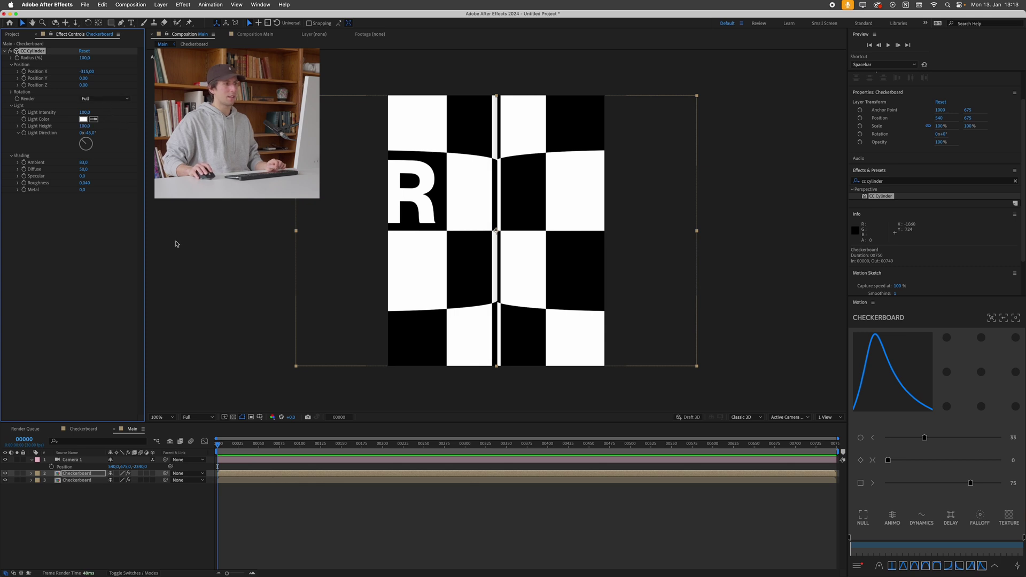
Start CC Cylinder Rotation Y keyframes at 0° on both Checkerboard layers, then select both layers.
click(76, 474)
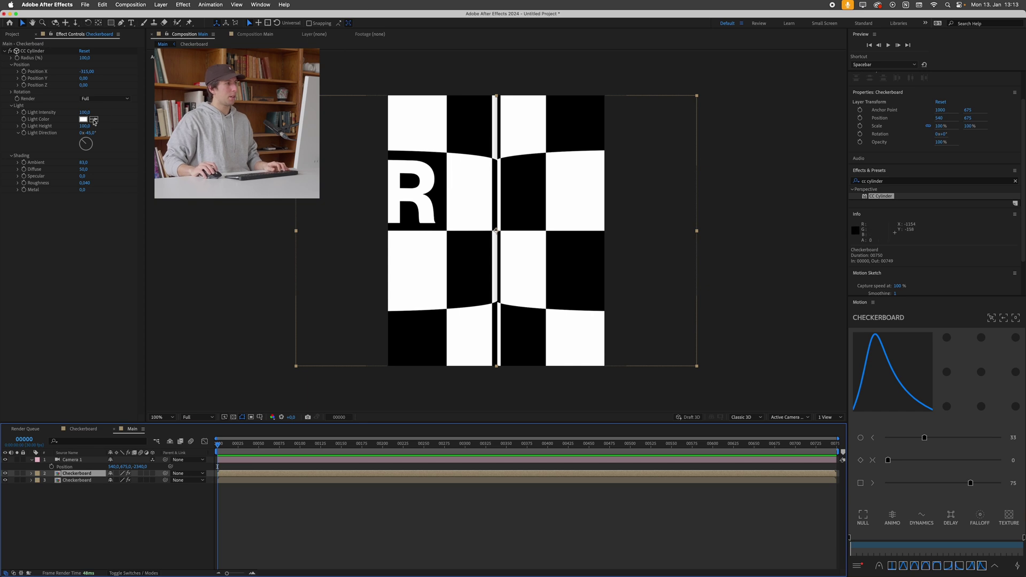
click(11, 92)
key(super+z)
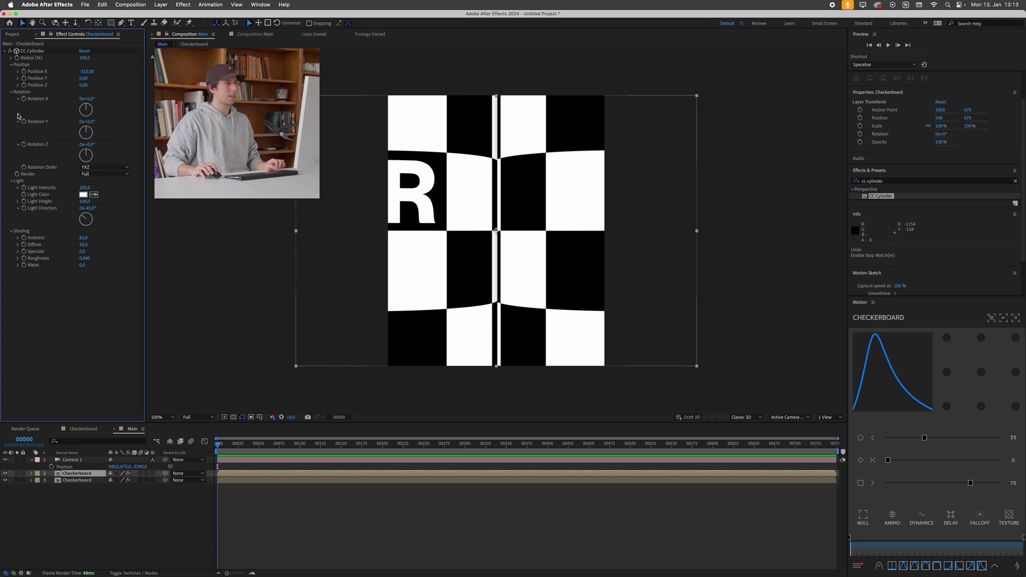
click(23, 127)
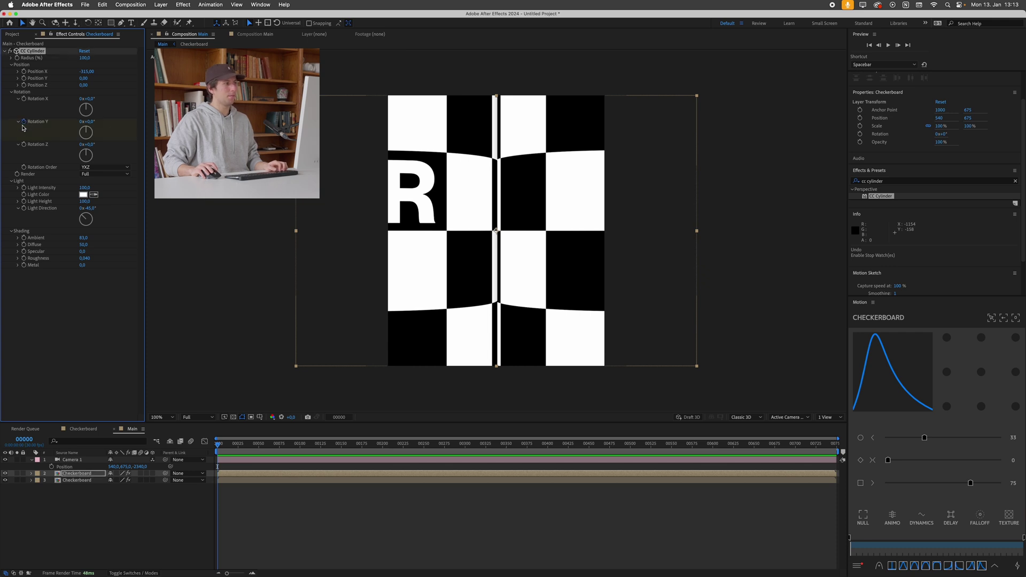
click(69, 480)
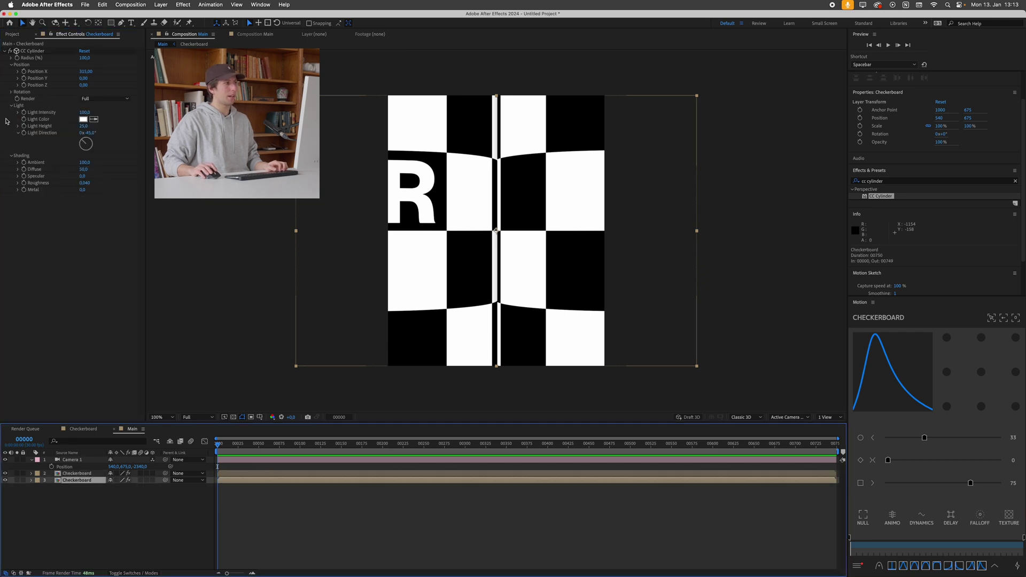
click(12, 92)
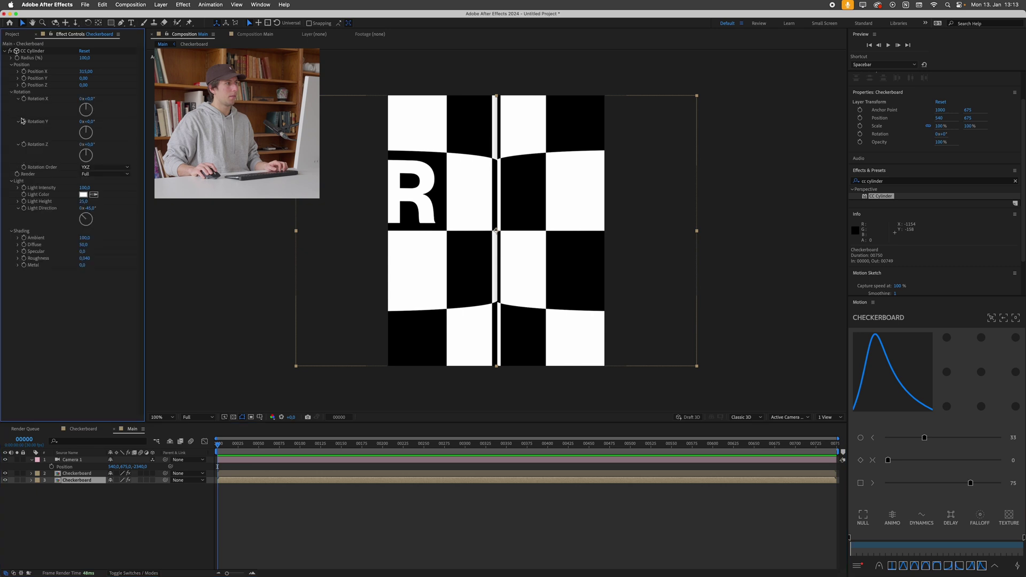
click(80, 475)
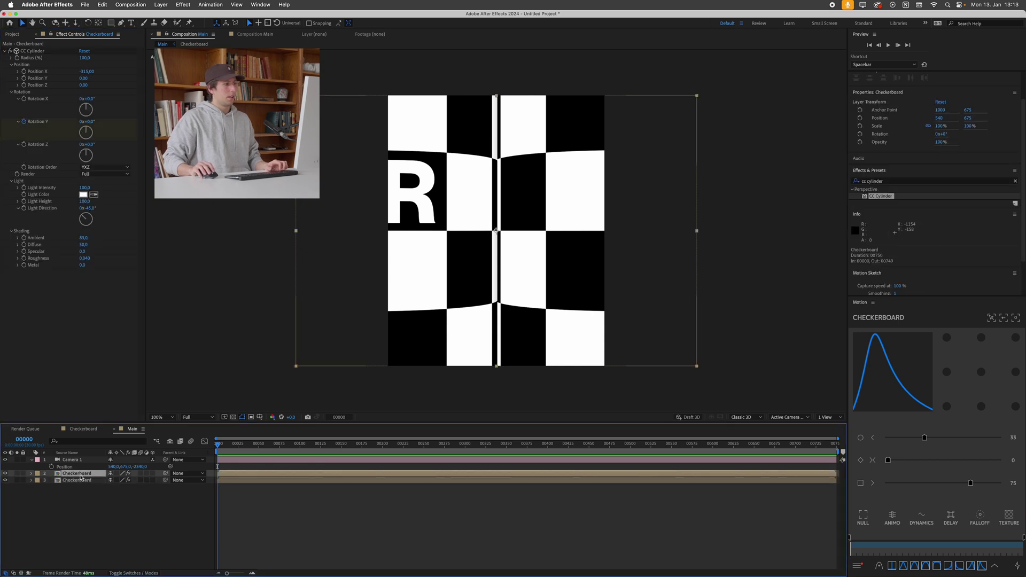
shift+click(80, 480)
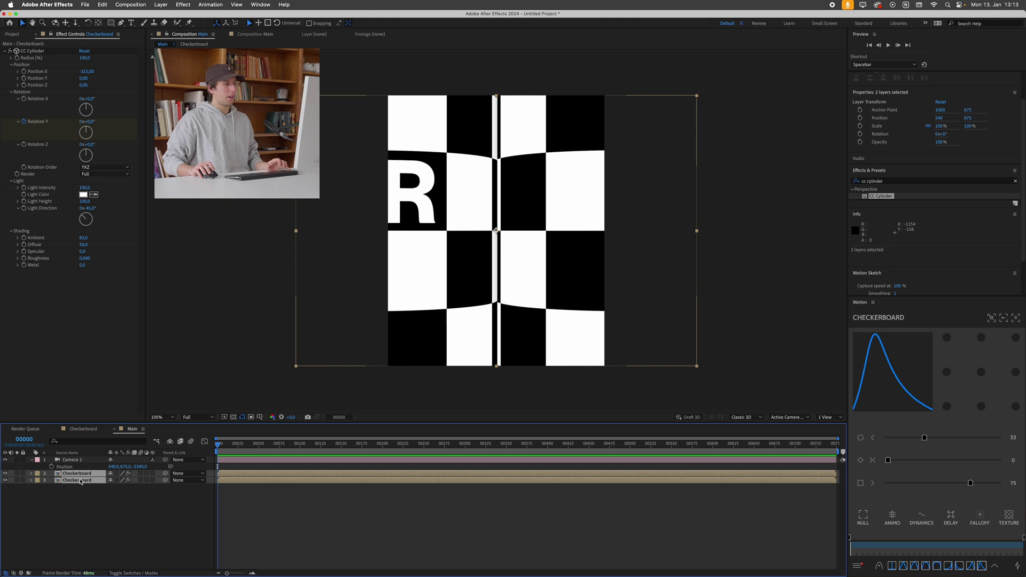
At frame 50, set Rotation Y to 90° on both Checkerboard layers.
key(u)
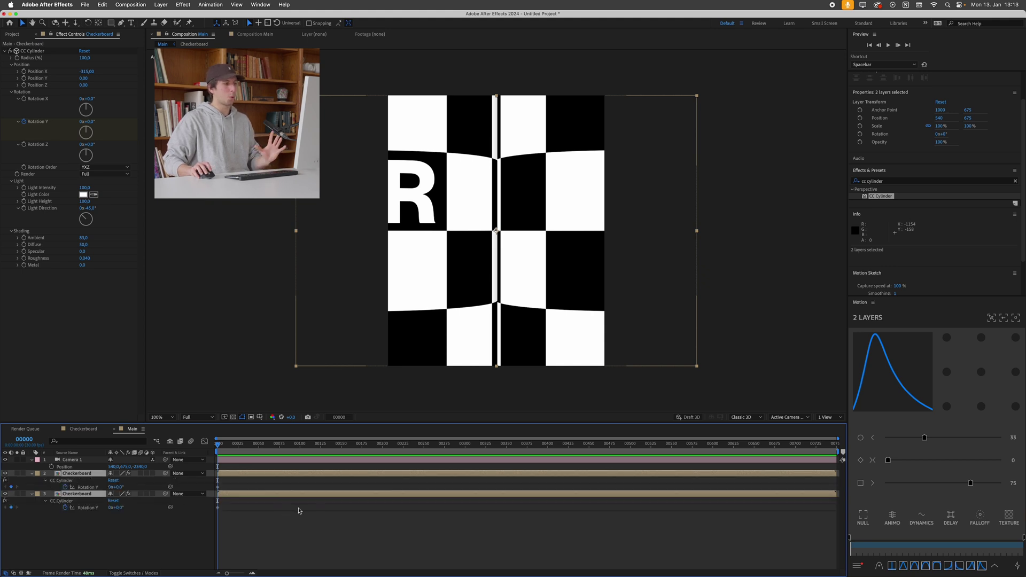
click(253, 490)
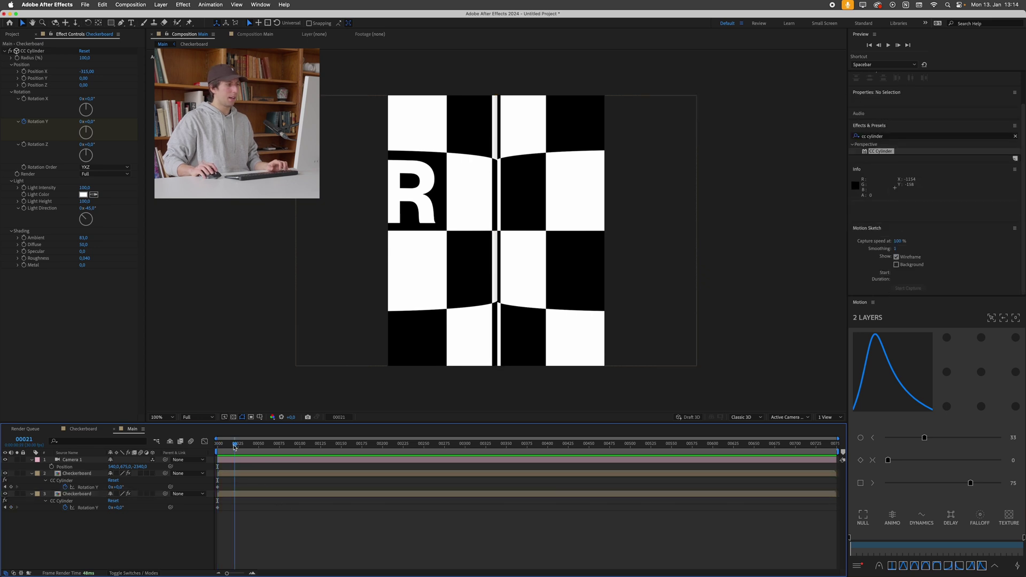
drag(226, 449, 259, 452)
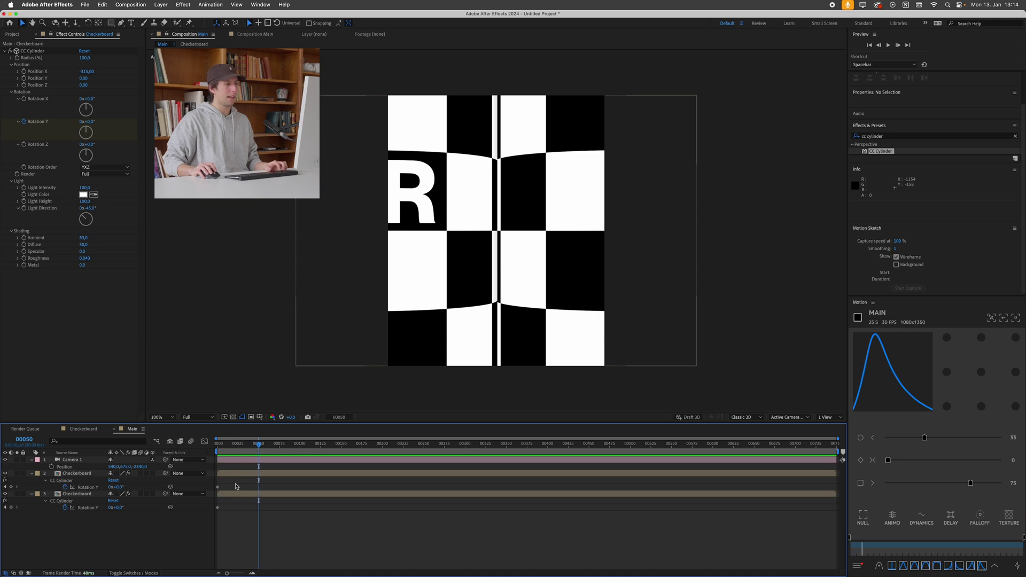
click(90, 475)
mouse_move(119, 488)
mouse_down()
mouse_move(137, 488)
mouse_move(99, 491)
mouse_move(128, 489)
mouse_up()
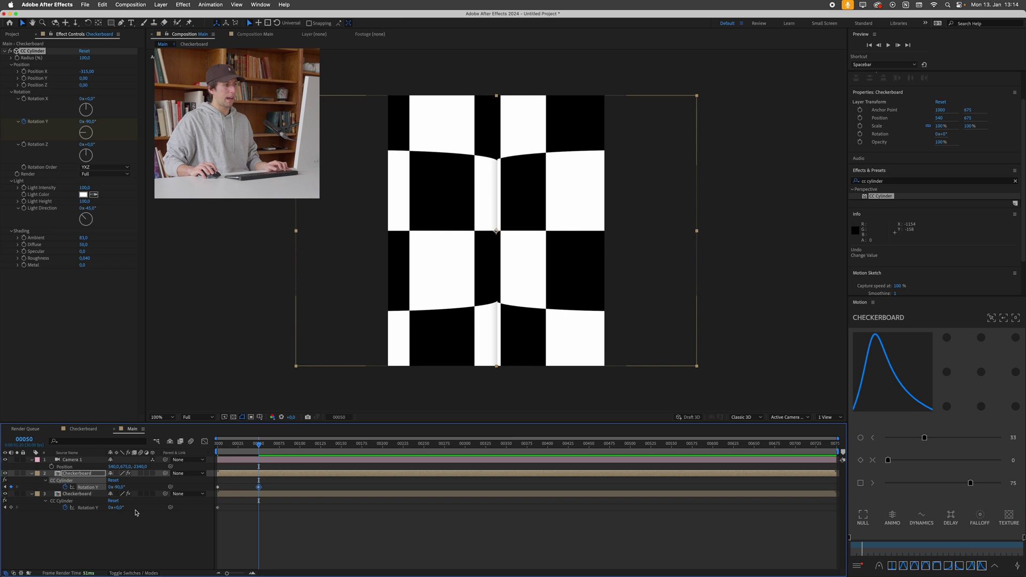
click(140, 529)
click(76, 494)
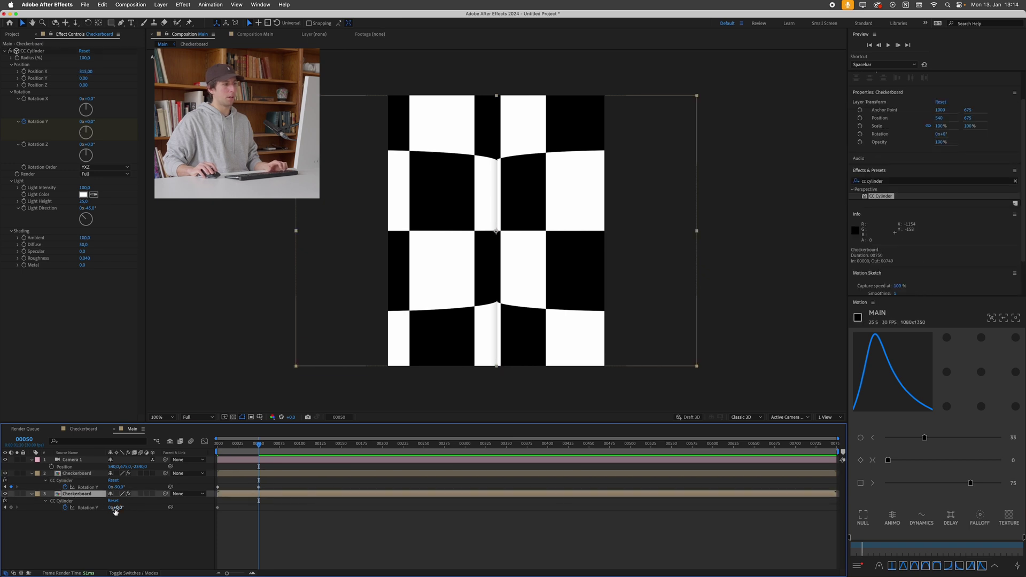
text(90)
key(Return)
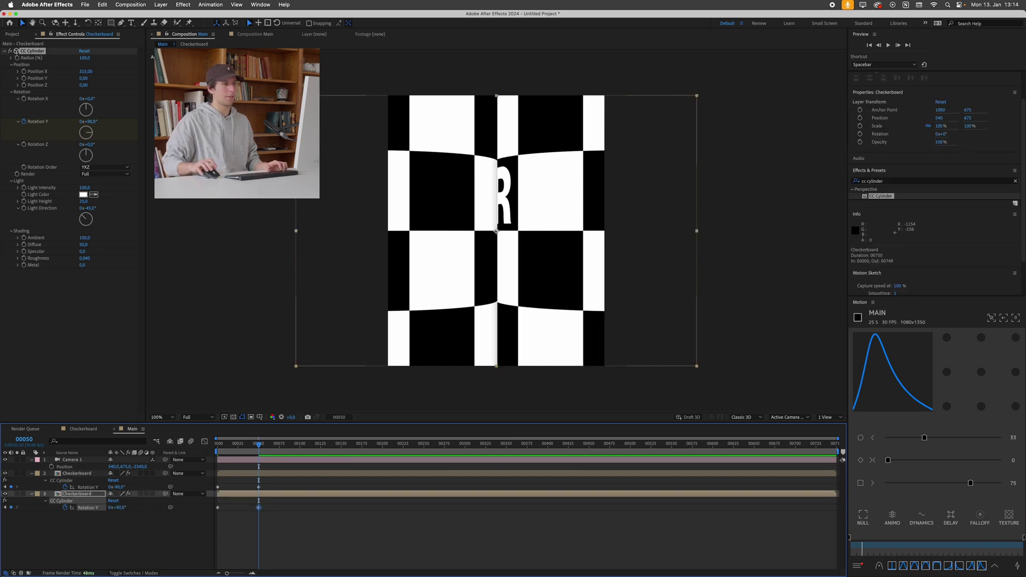
Preview the 0° to 90° spin from the first frame.
key(Home)
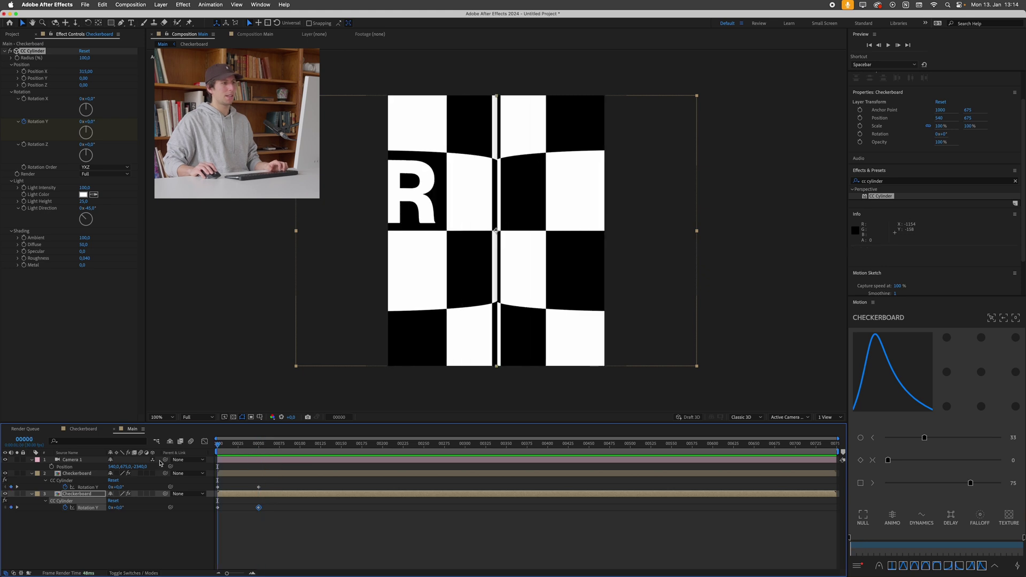
key(F2)
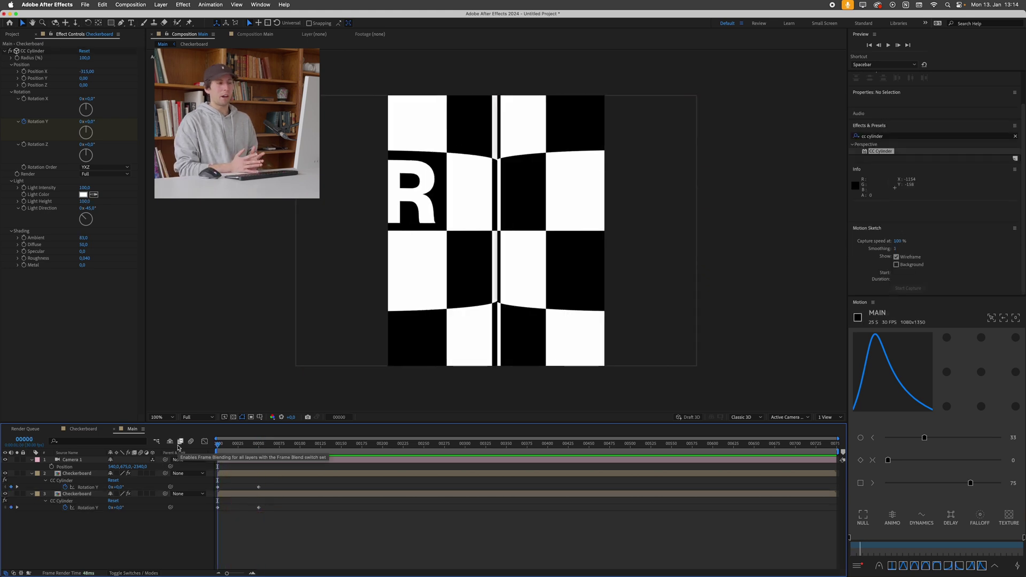
key(space)
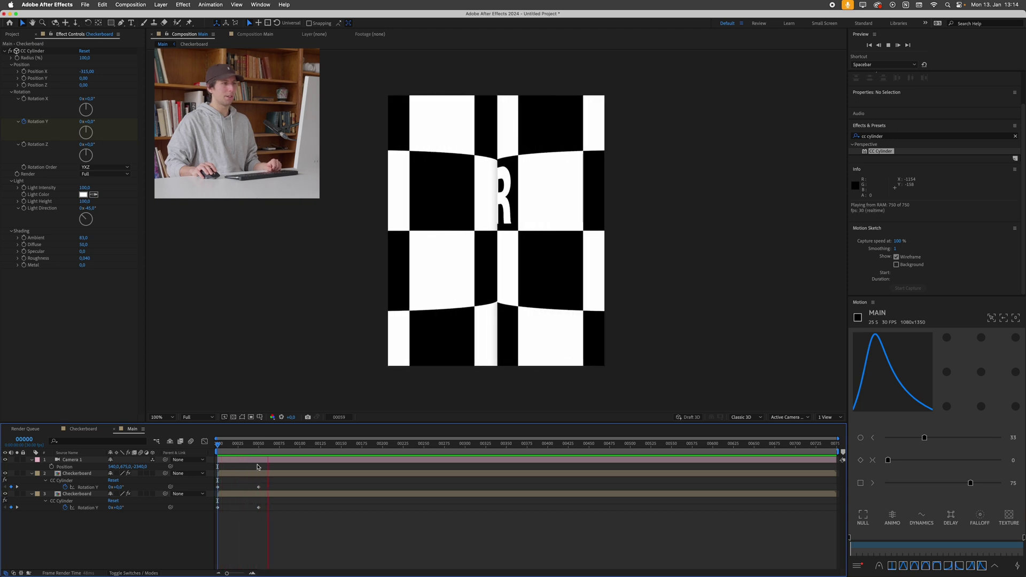
key(space)
key(Home)
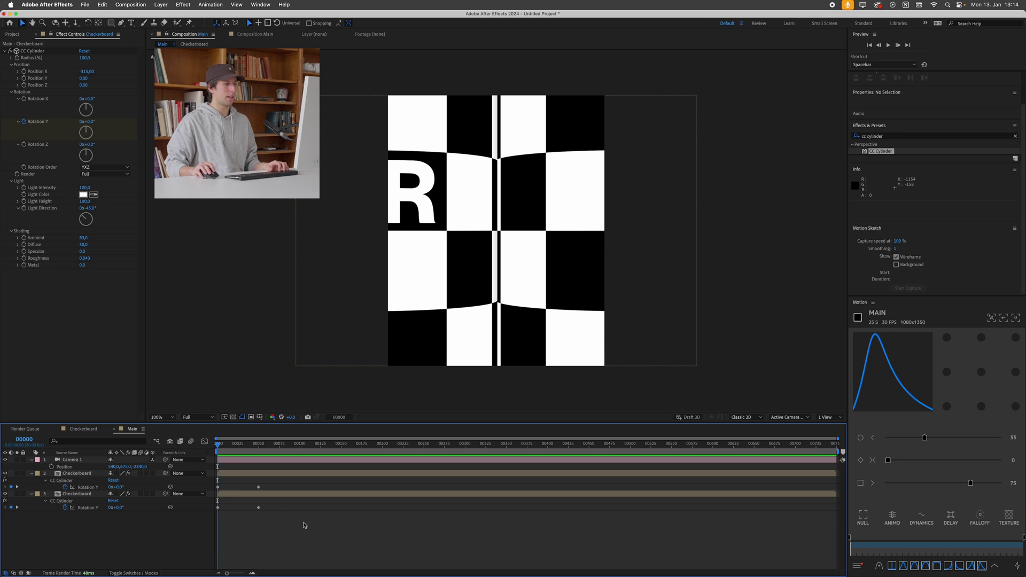
Easy Ease all four Rotation Y keyframes and stretch the final keyframe's influence to 100%.
drag(322, 528, 207, 486)
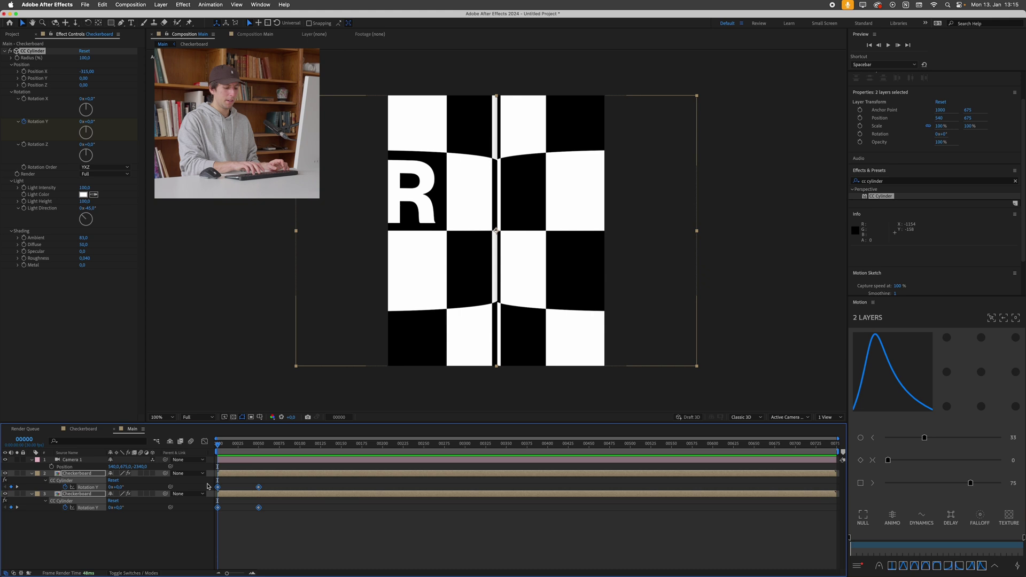
key(F9)
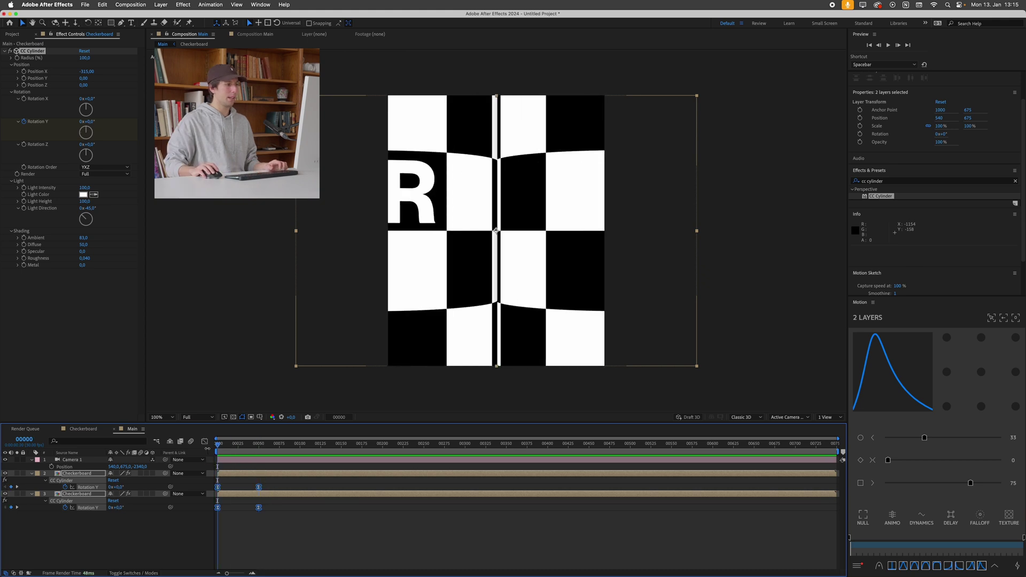
click(204, 441)
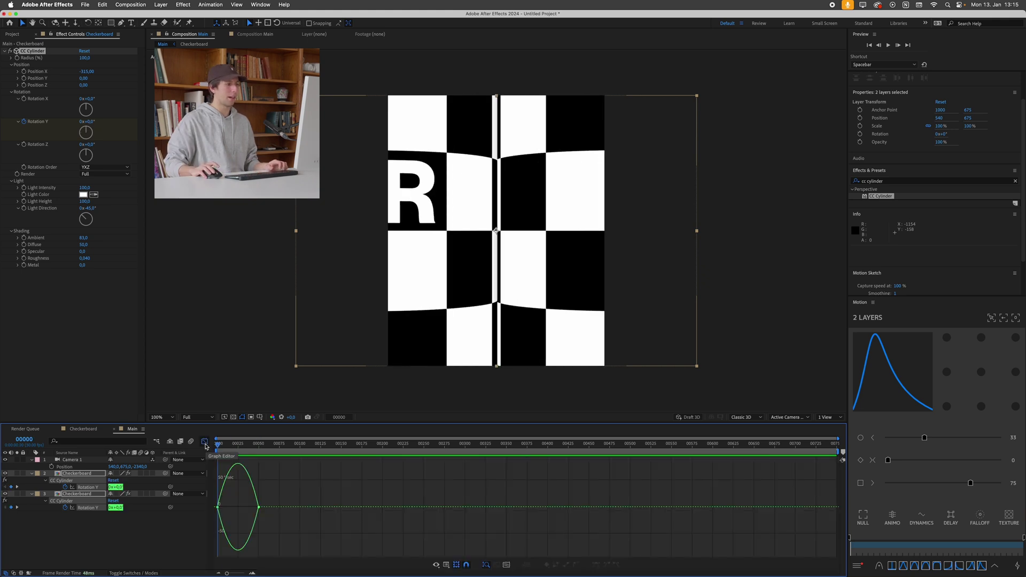
key(shift+f)
drag(810, 489, 784, 526)
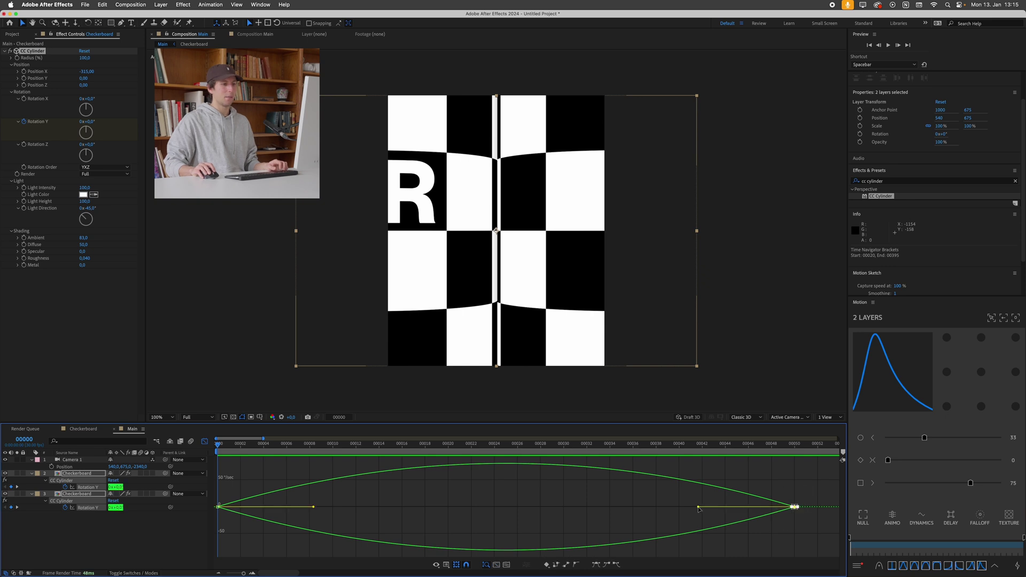
drag(698, 508, 449, 507)
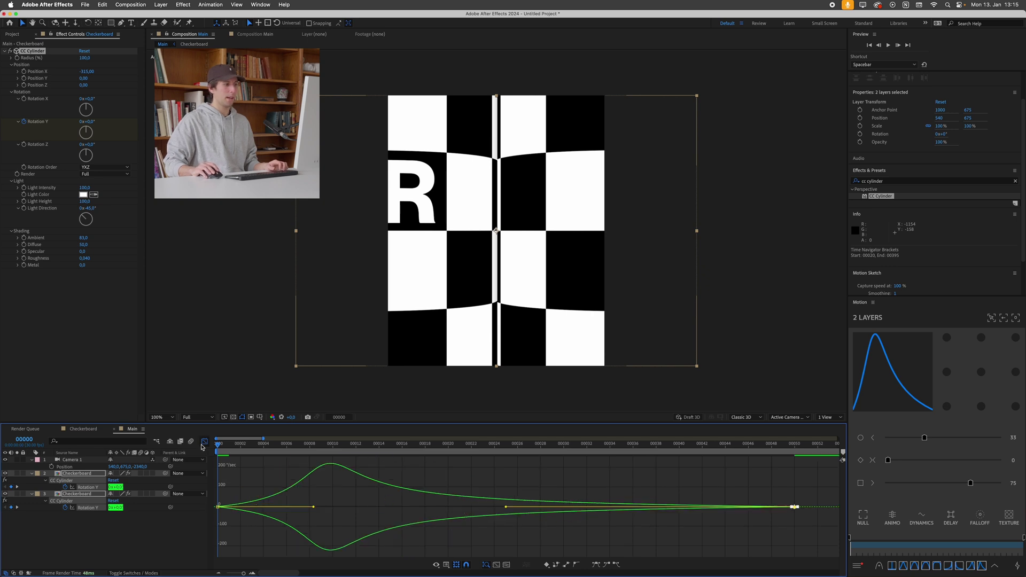
click(204, 443)
Preview the eased spin, compare frame 50 against the QuickTime reference, and replay to frame 60.
key(minus)
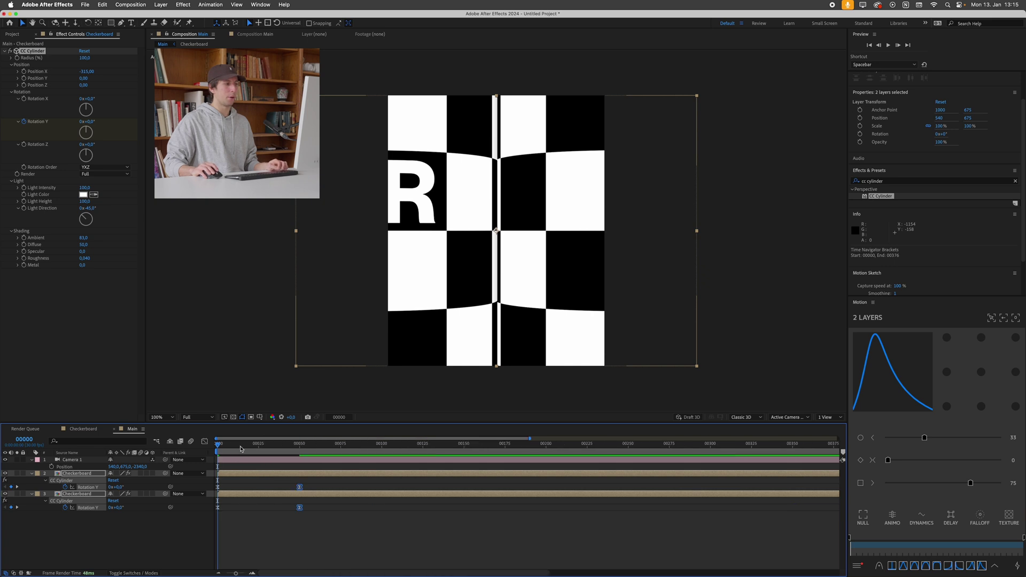
key(space)
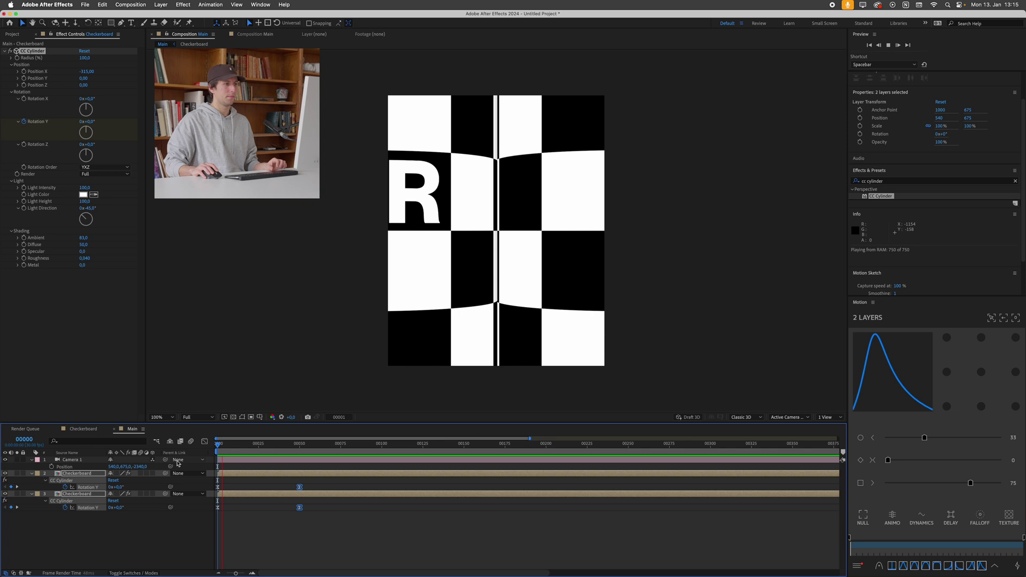
key(space)
click(309, 448)
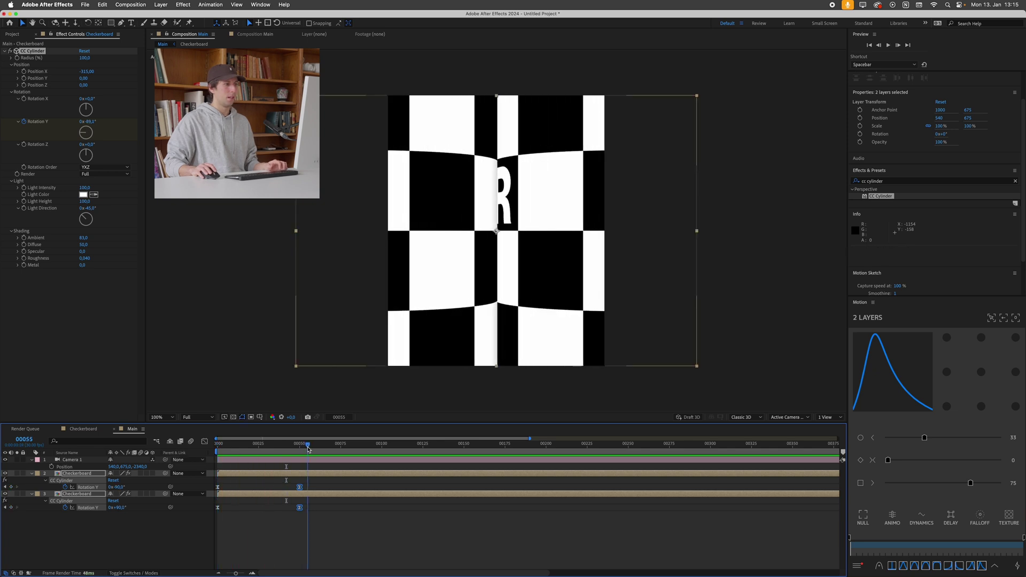
drag(308, 448, 297, 453)
key(super+Tab)
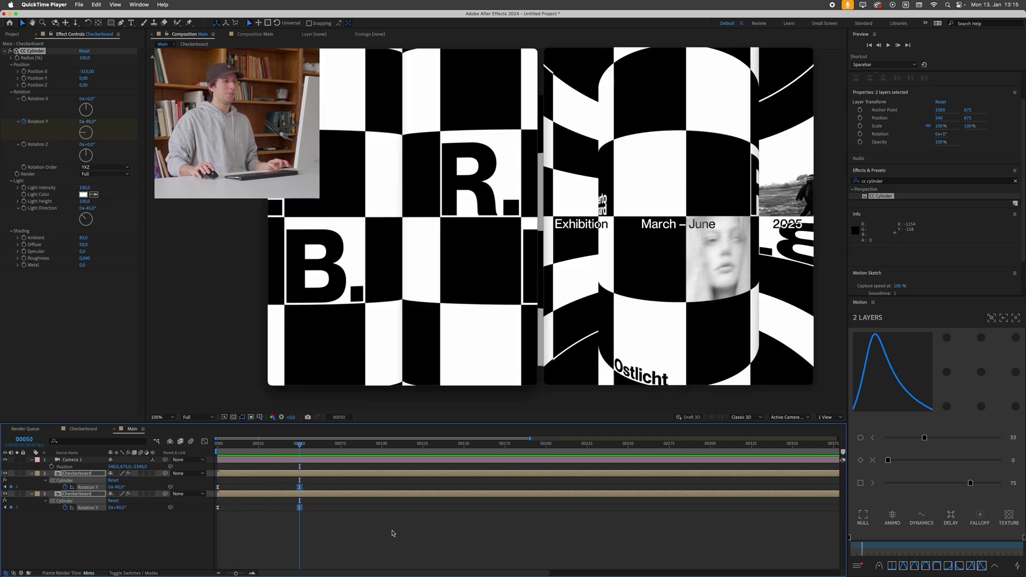
drag(343, 328, 376, 328)
key(super+Tab)
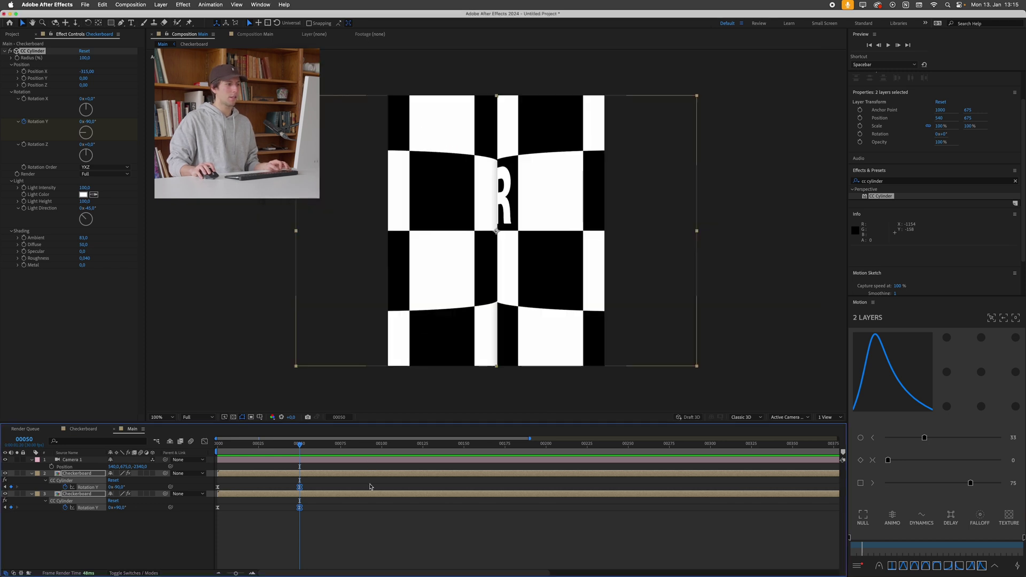
click(351, 526)
key(space)
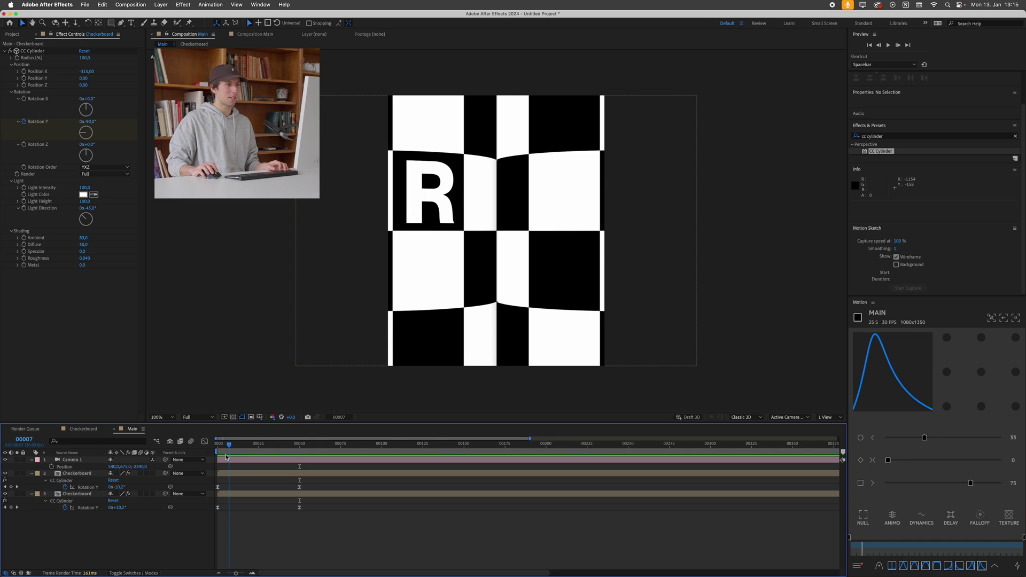
key(space)
In the Checkerboard precomp, duplicate the R, move the copy lower-left and make it black.
double_click(337, 478)
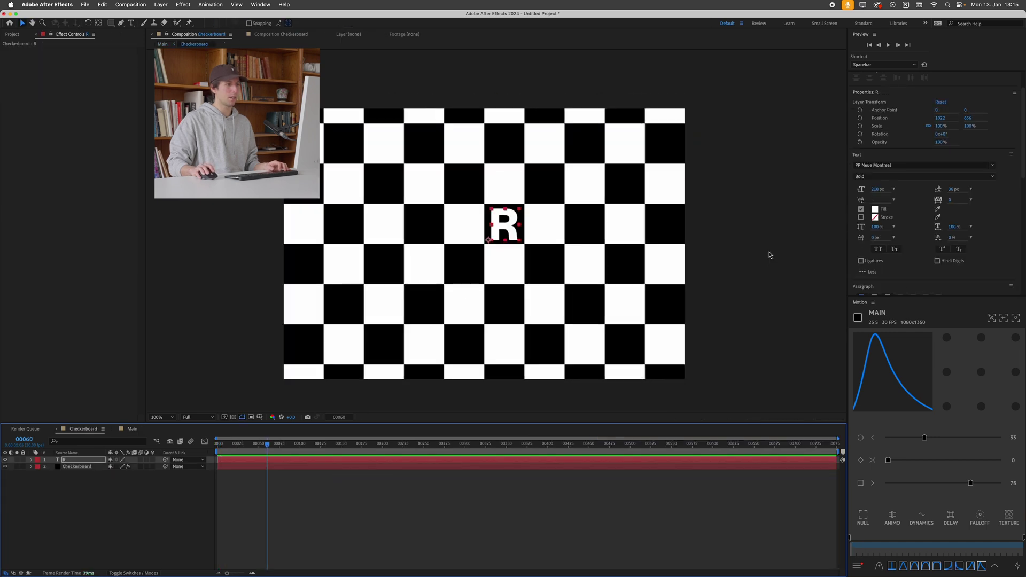
key(ctrl+d)
drag(504, 225, 423, 266)
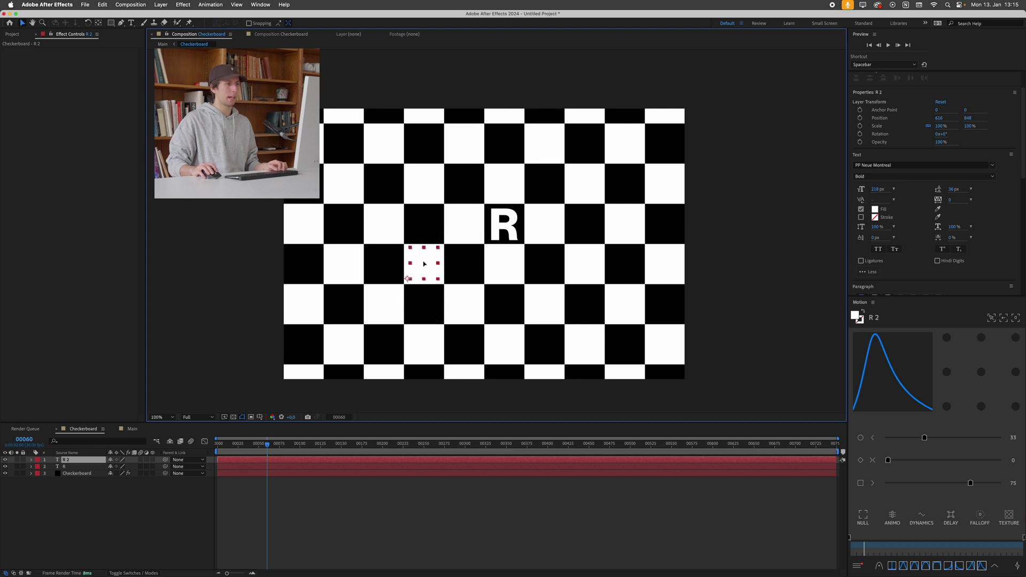
click(875, 210)
drag(138, 263, 2, 383)
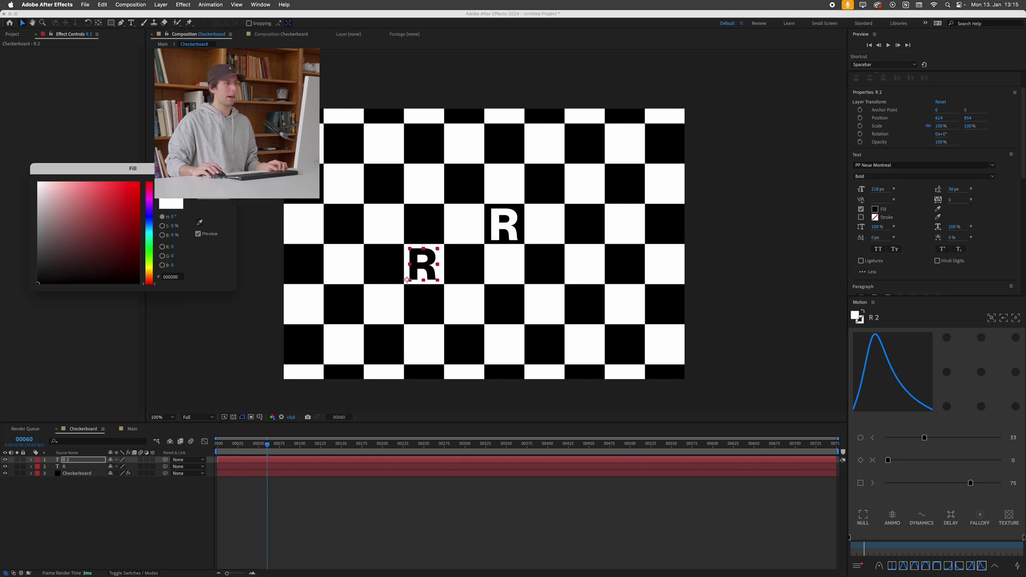
Shrink the R copy's font size to 71 px.
key(Return)
key(super+alt+shift+comma)
key(super+alt+shift+comma)
key(super+alt+shift+comma)
key(super+alt+shift+comma)
key(super+alt+shift+comma)
key(super+alt+shift+comma)
key(super+alt+shift+comma)
key(super+alt+shift+comma)
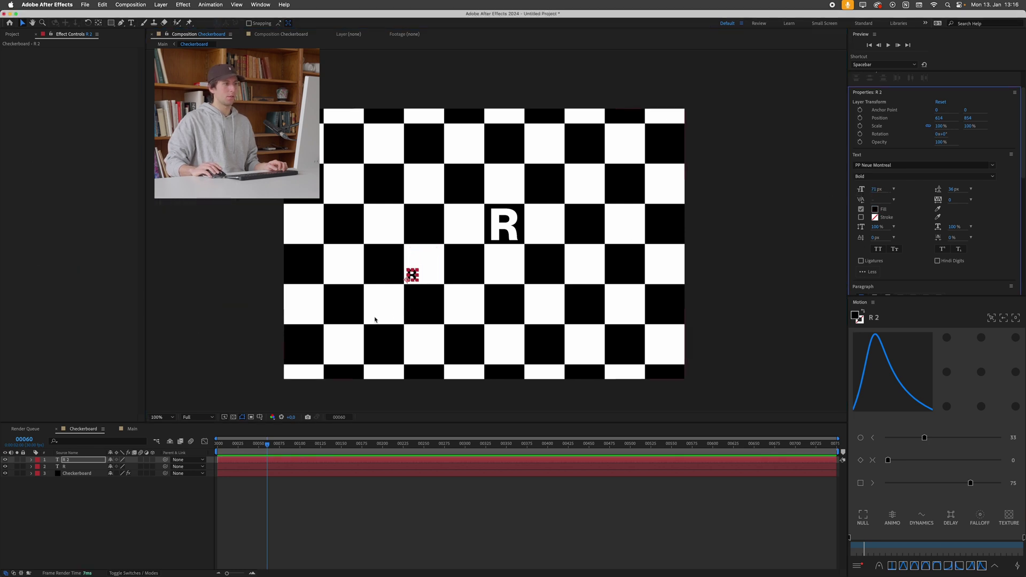
scroll(375, 319, up, 3)
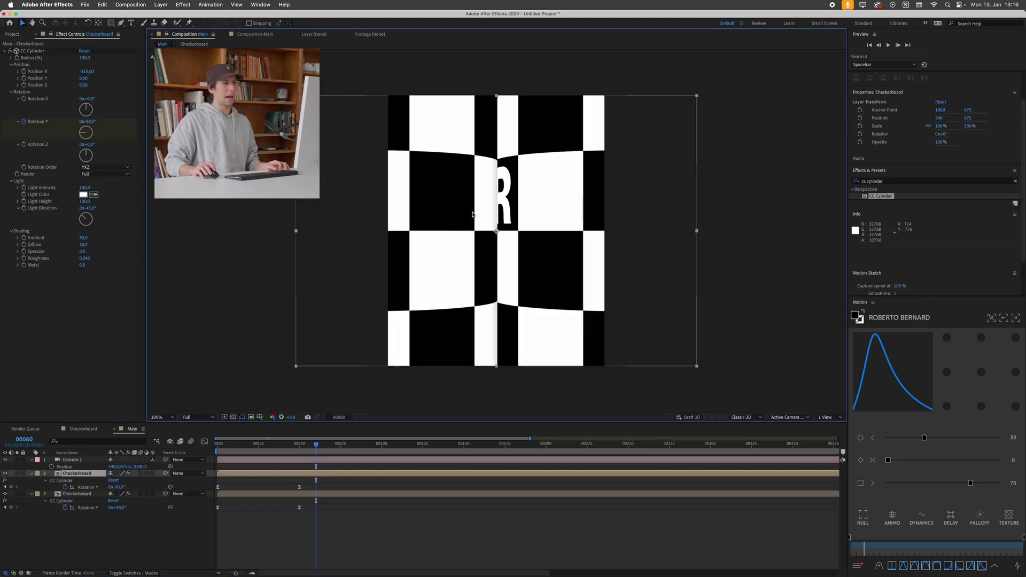
drag(309, 451, 213, 460)
key(space)
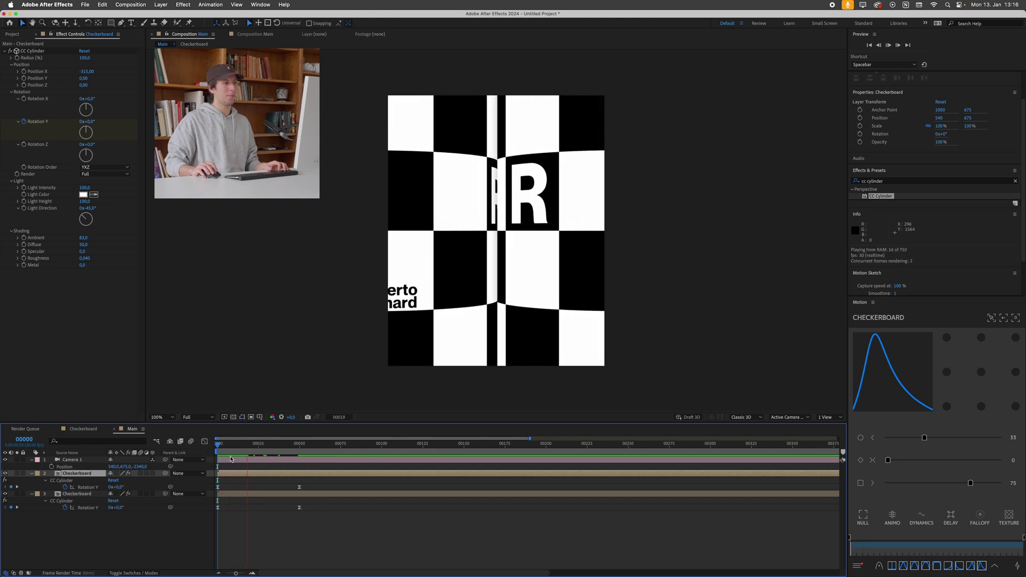
key(space)
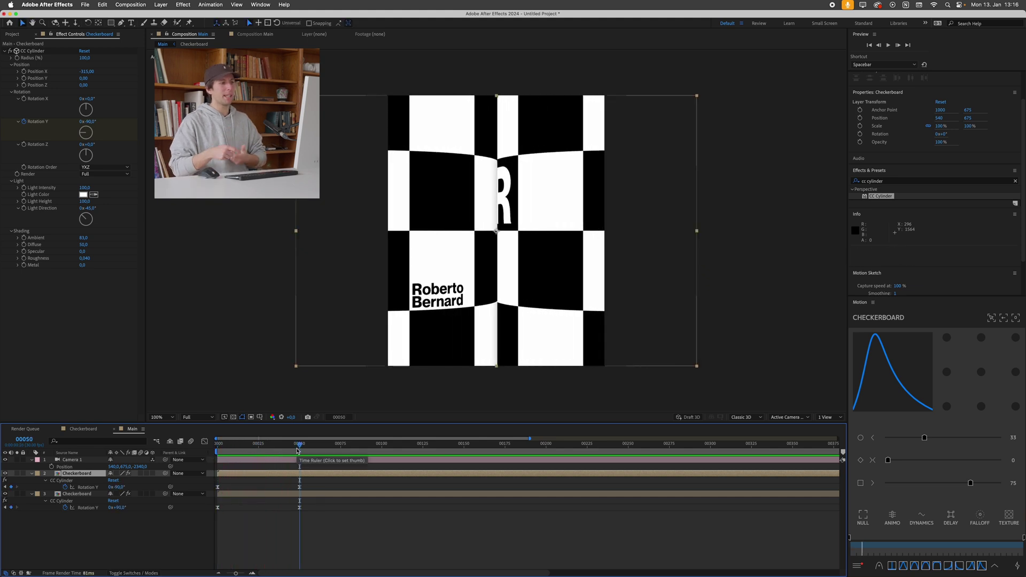
drag(298, 451, 359, 450)
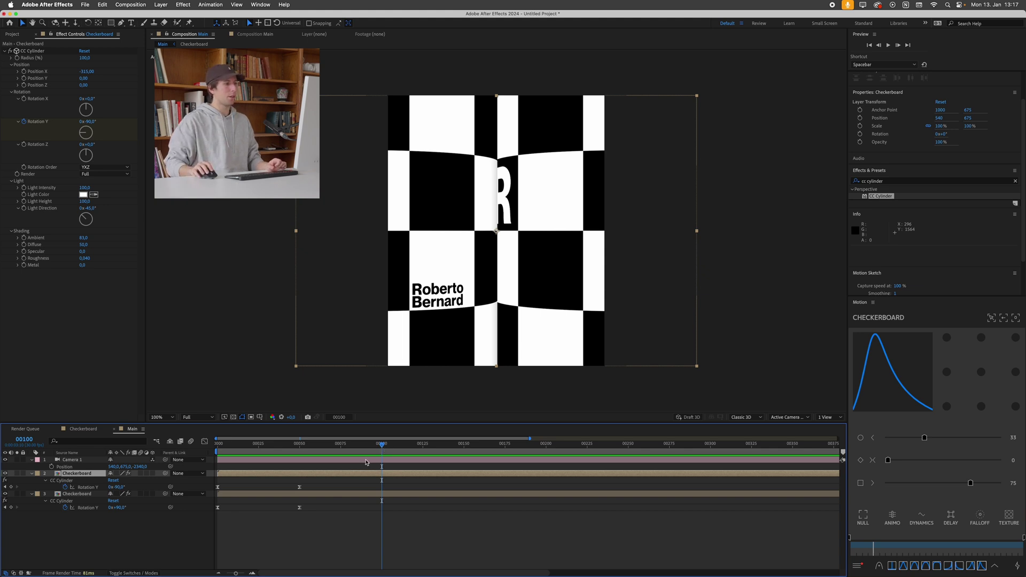
Set frame 100 Rotation Y to -180° on the first checkerboard and 180° on the second, then preview.
click(113, 525)
click(118, 487)
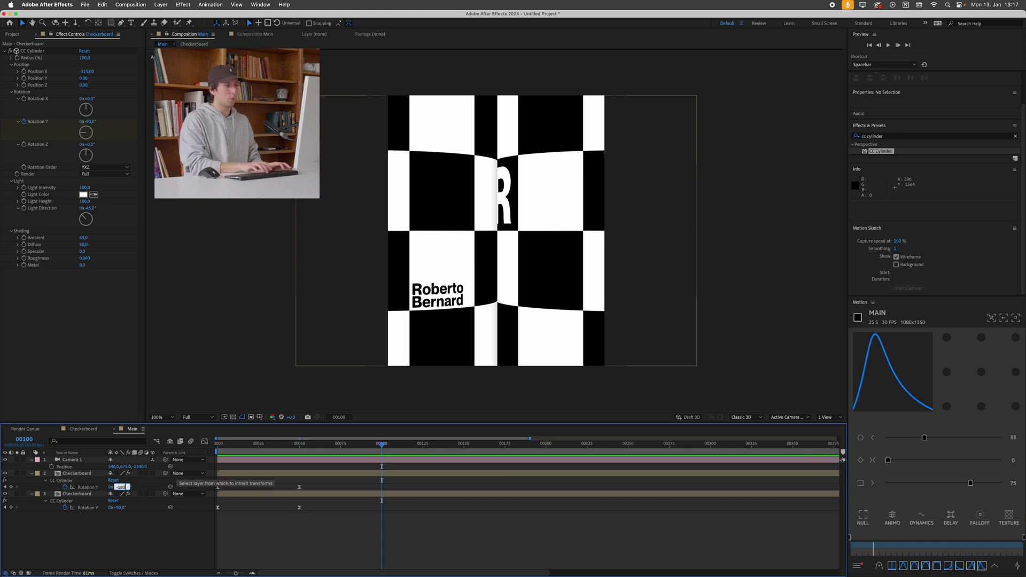
text(-180)
key(Return)
key(Tab)
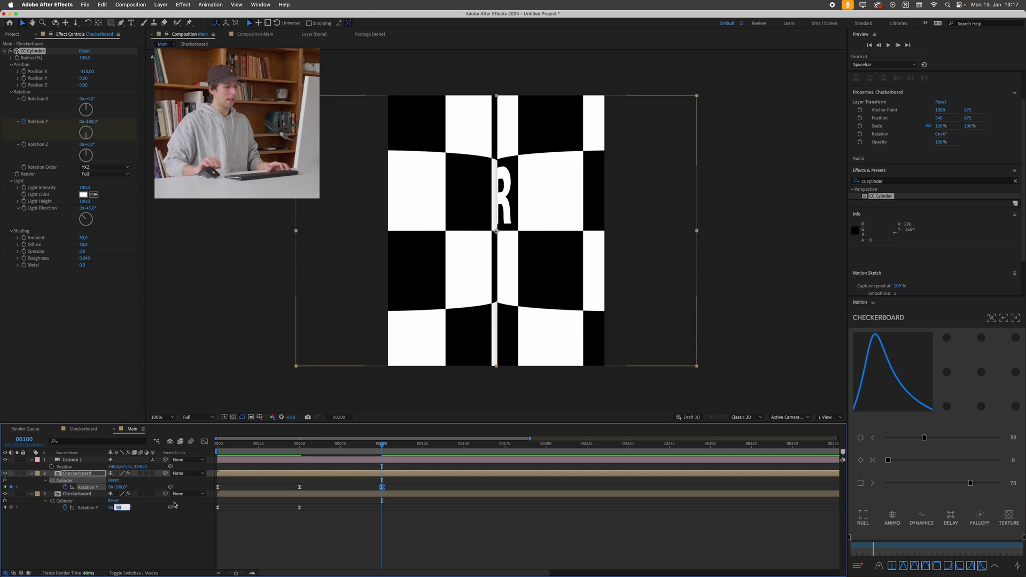
text(180)
key(Return)
key(space)
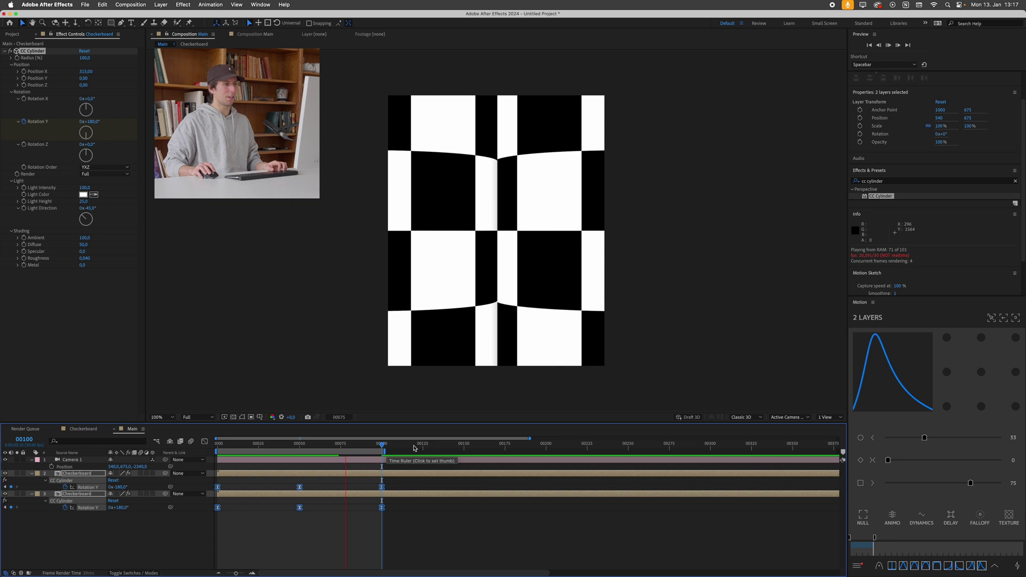
key(space)
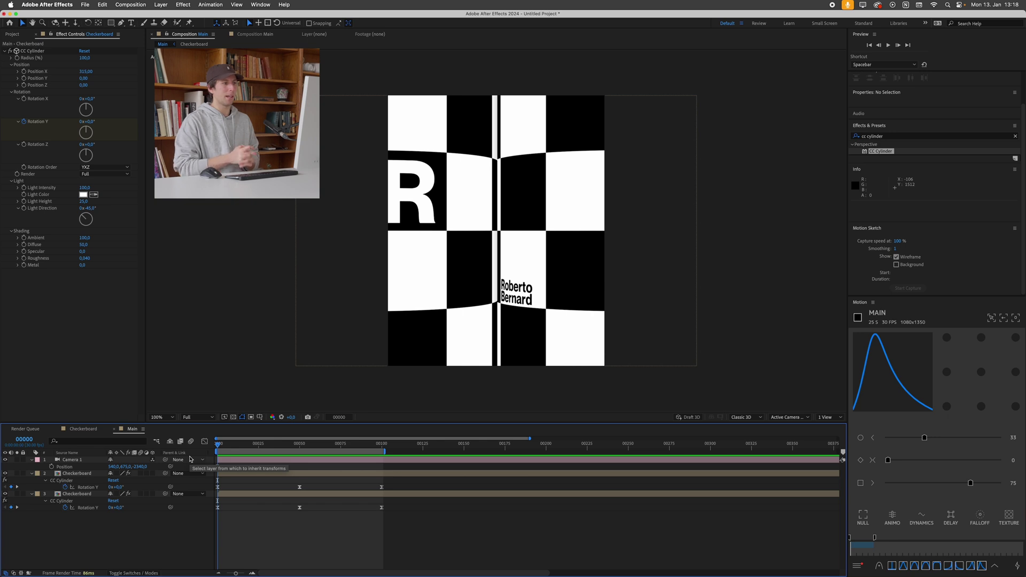
key(space)
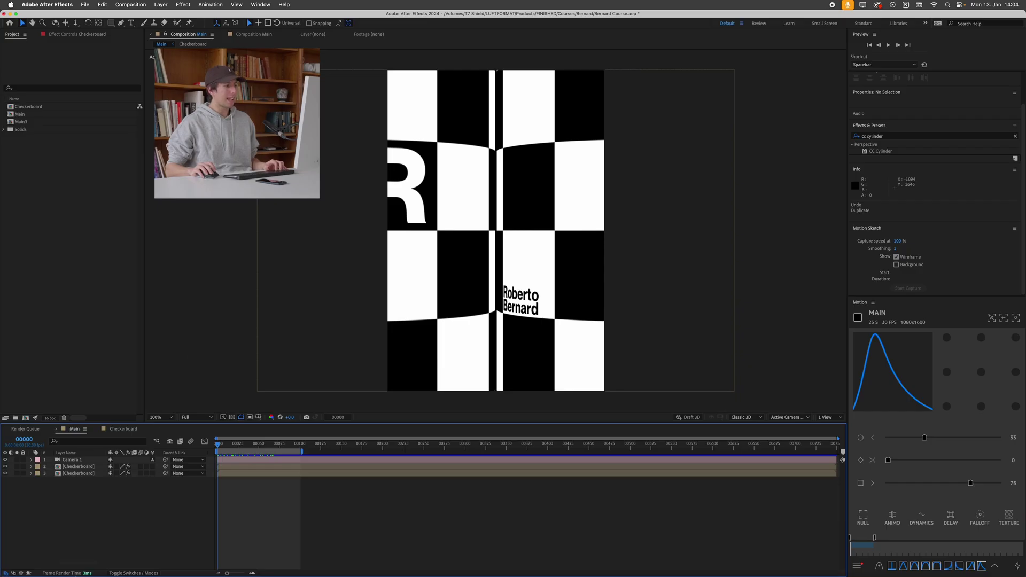
Open the LF_screen10_Extended folder in Finder and select LF_Screen10.aep.
click(77, 556)
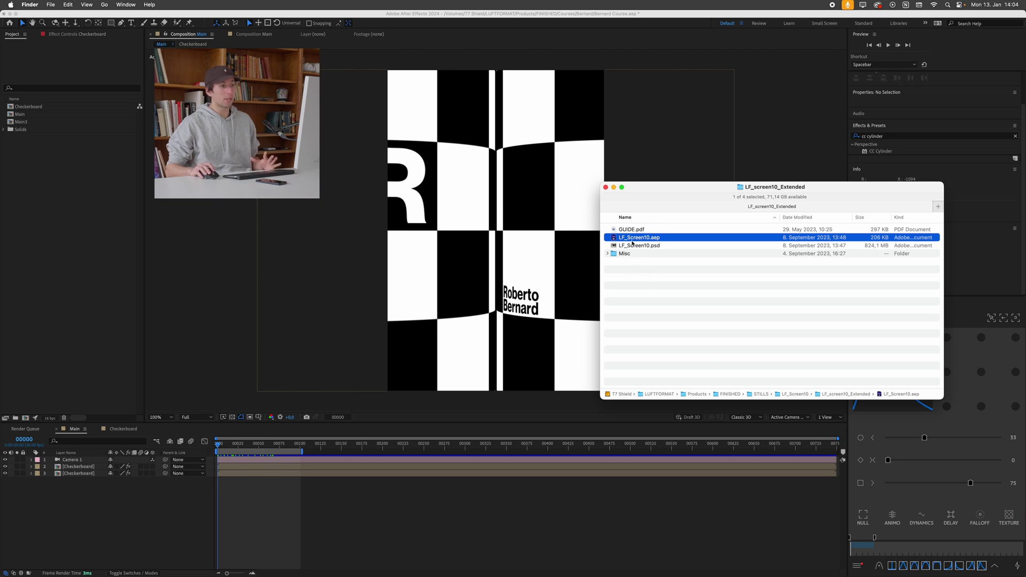
click(651, 255)
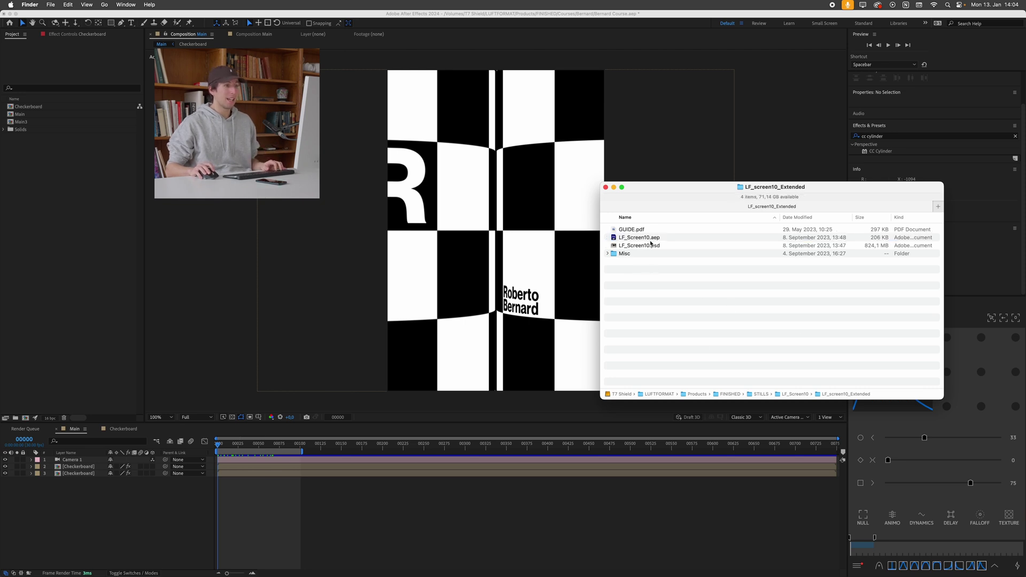
click(646, 239)
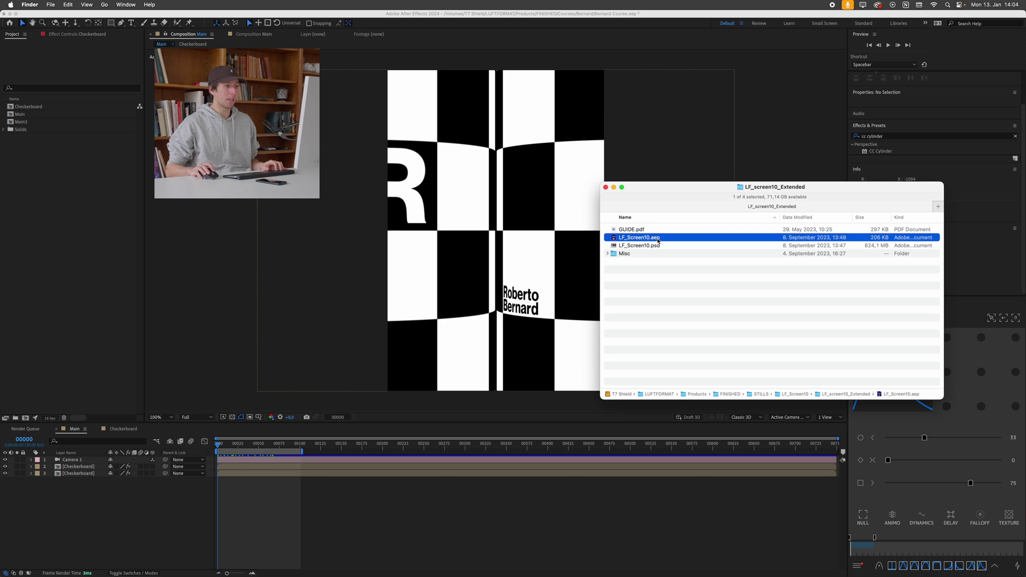
Import LF_Screen10.aep into the project and open the LF_Screen10 bus-stop mockup composition.
drag(658, 242, 107, 198)
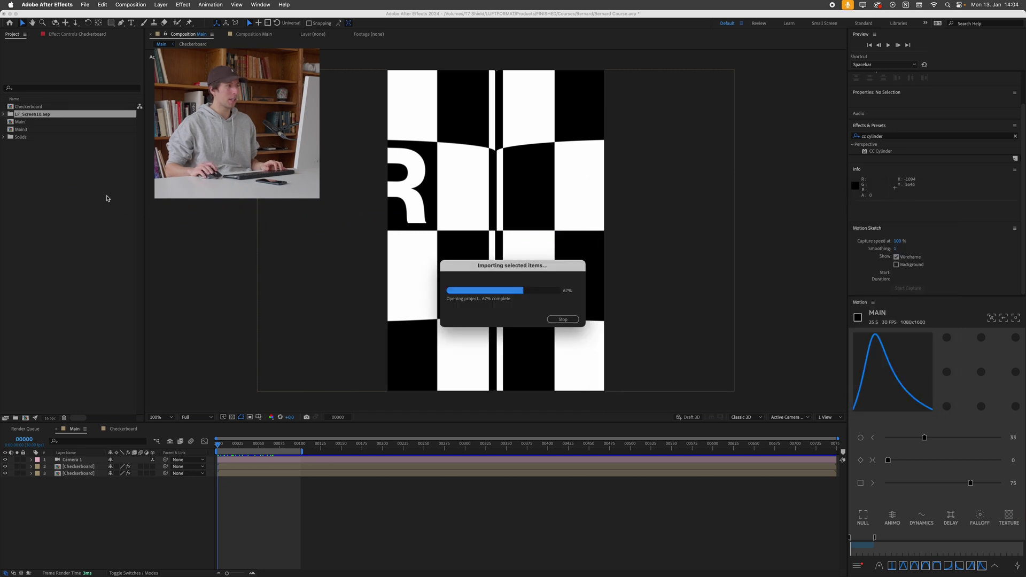
click(3, 114)
click(29, 123)
double_click(30, 122)
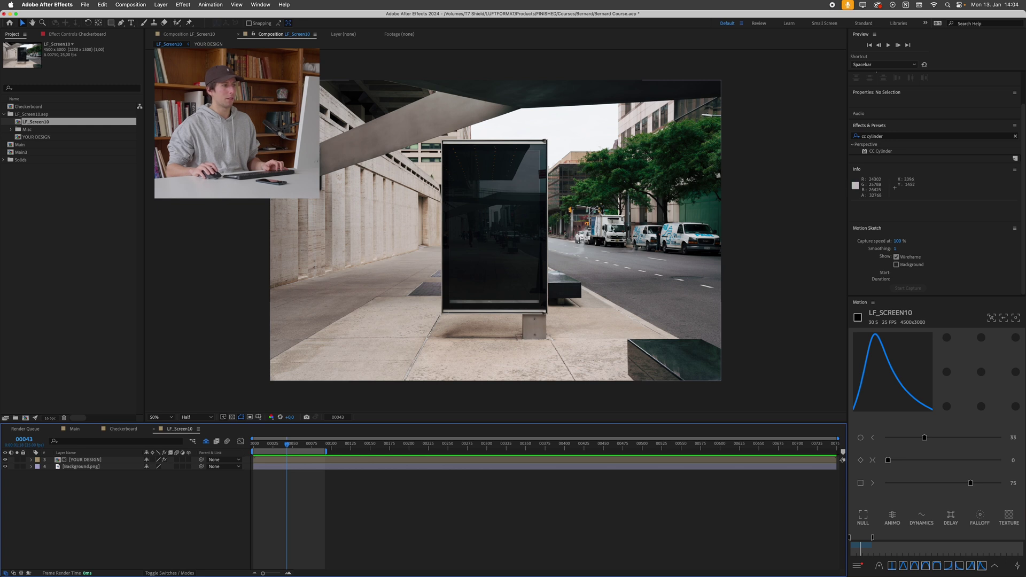
Place the Main animation into YOUR DESIGN scaled to 197%, then return to the LF_Screen10 mockup.
click(37, 137)
double_click(36, 138)
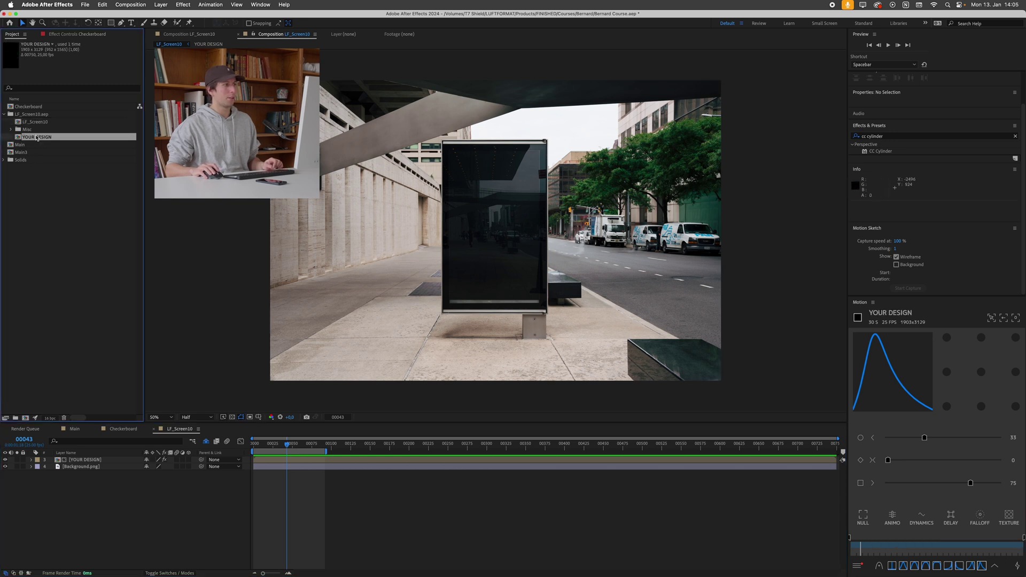
drag(32, 145, 494, 202)
key(s)
drag(165, 468, 173, 468)
key(shift)
click(300, 336)
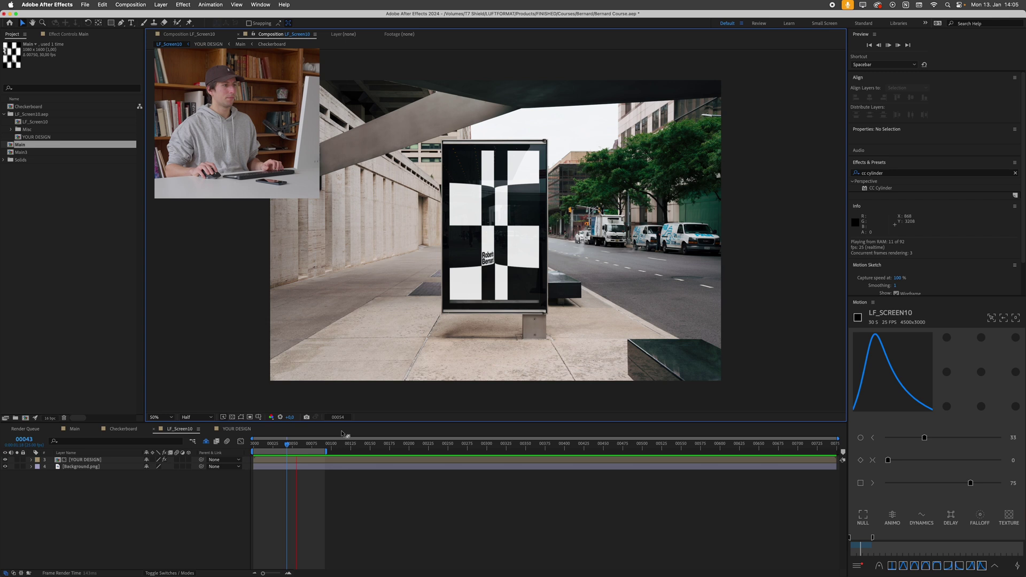
key(super+Tab)
click(647, 238)
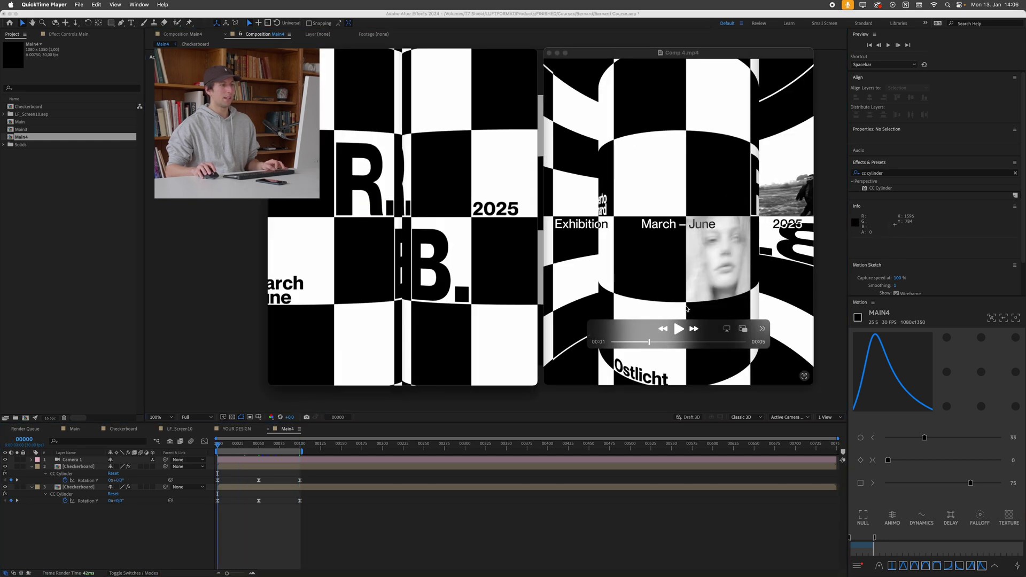
Delete the top Checkerboard layer from Main4.
click(112, 500)
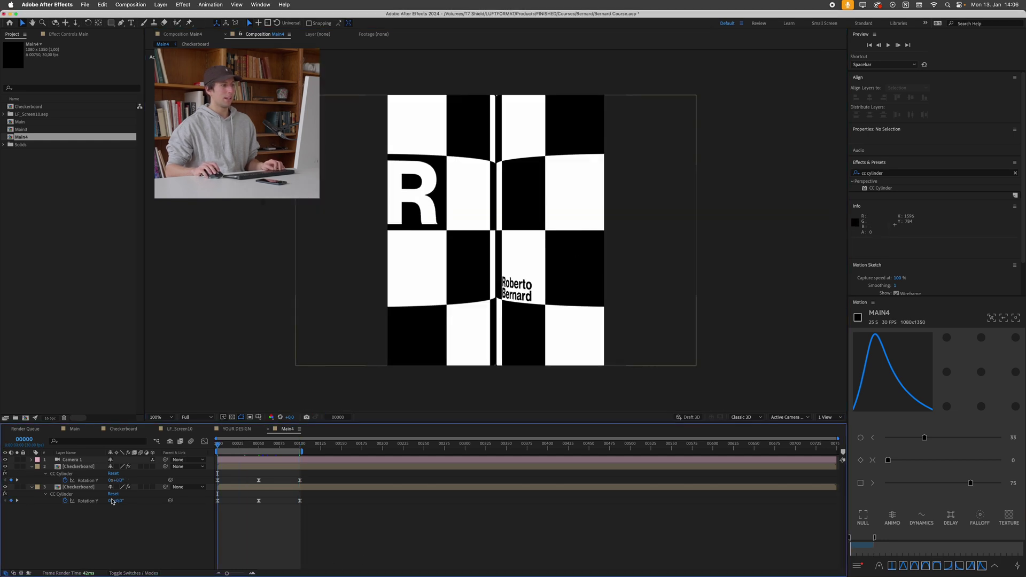
click(75, 467)
key(Delete)
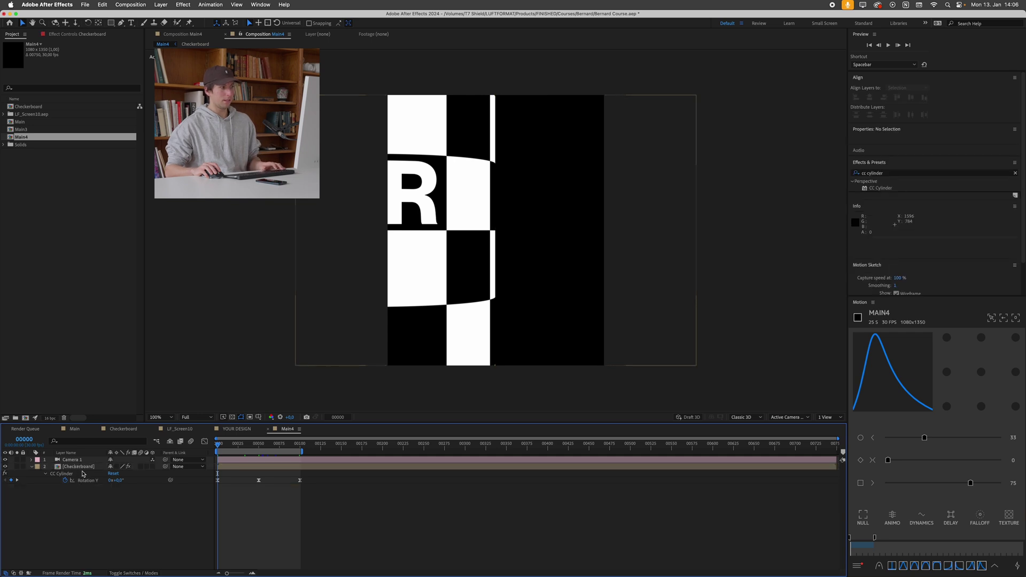
Set the remaining cylinder's CC Cylinder Position X to 0.
click(82, 467)
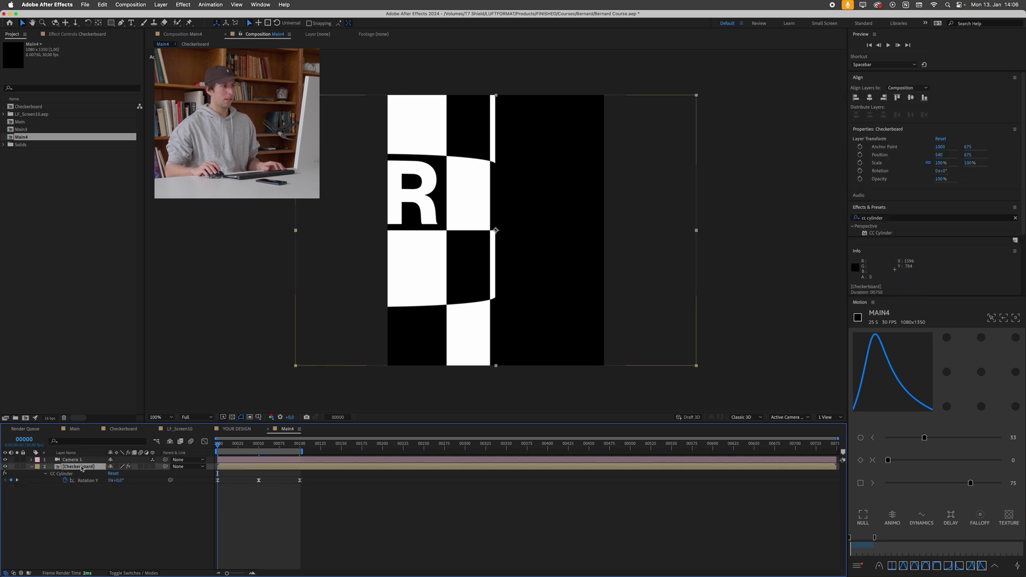
click(70, 34)
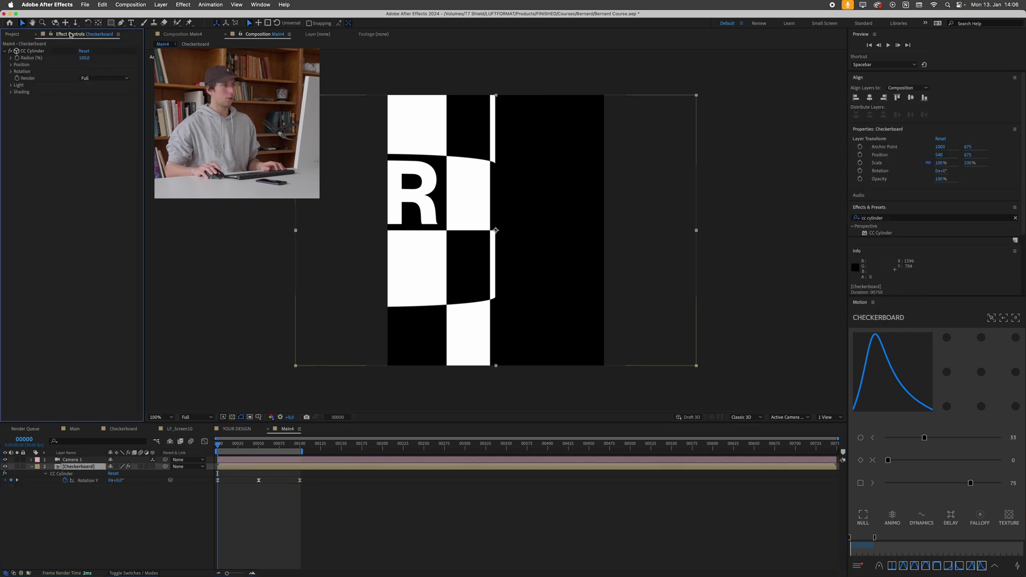
click(10, 65)
click(84, 74)
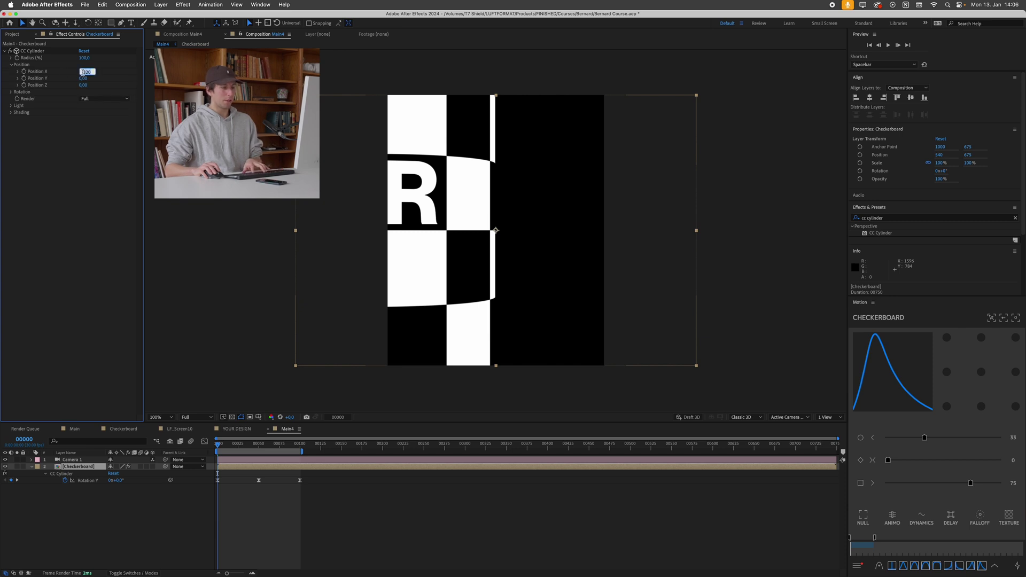
text(0)
key(Return)
click(17, 51)
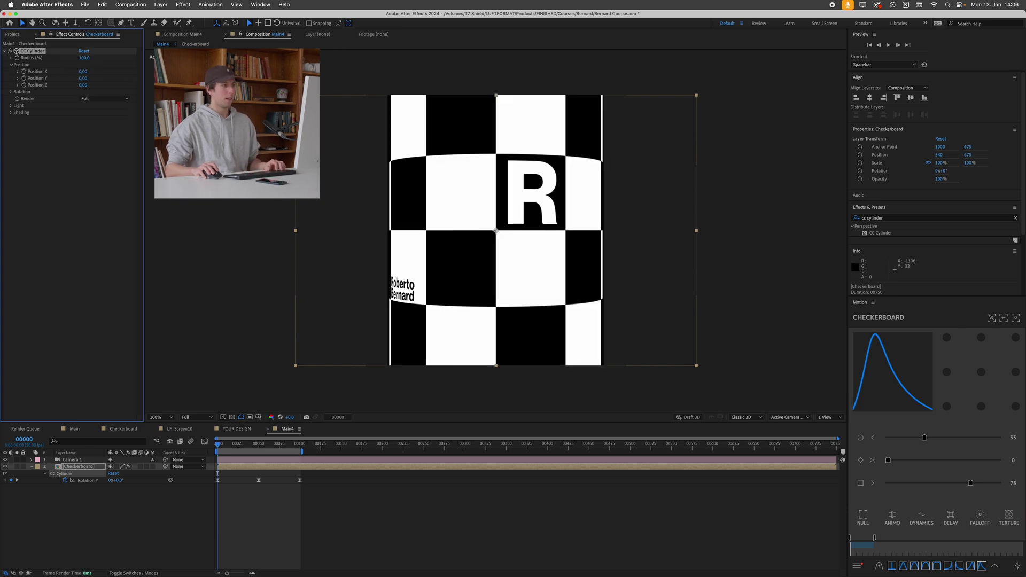
click(76, 499)
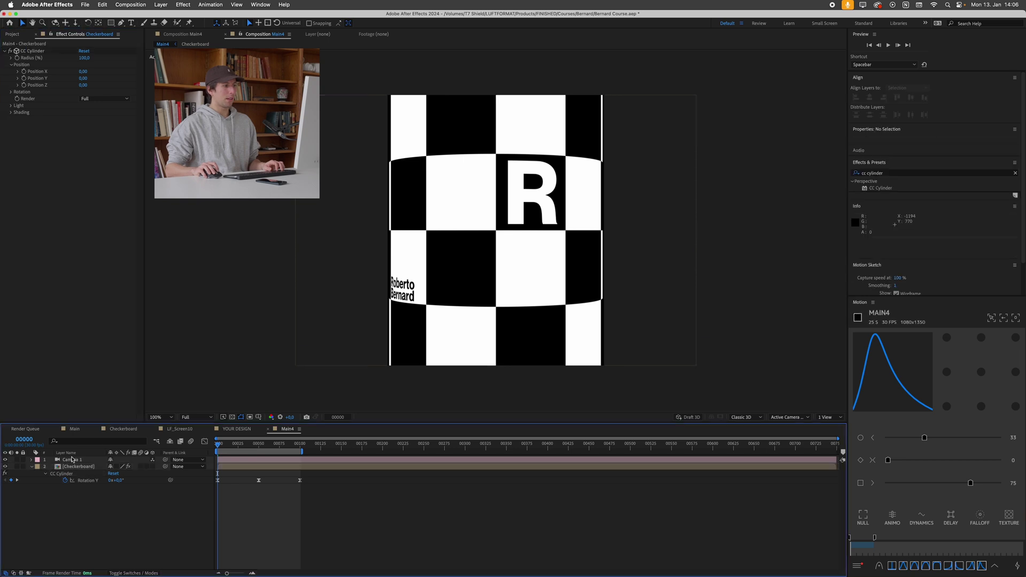
Switch Camera 1 to a wide-angle lens preset and move it closer so the cylinder fills the frame.
double_click(73, 459)
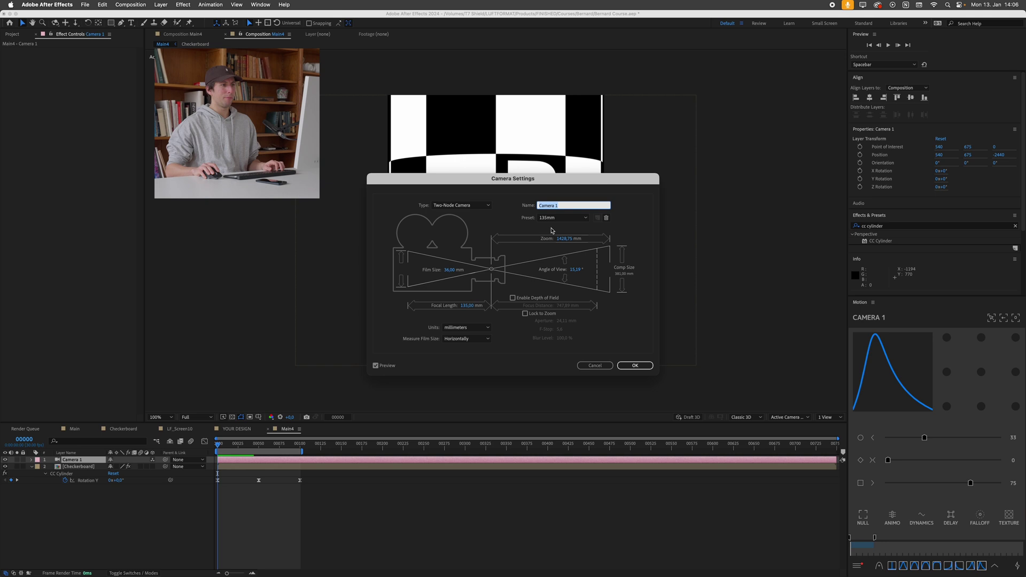
click(551, 218)
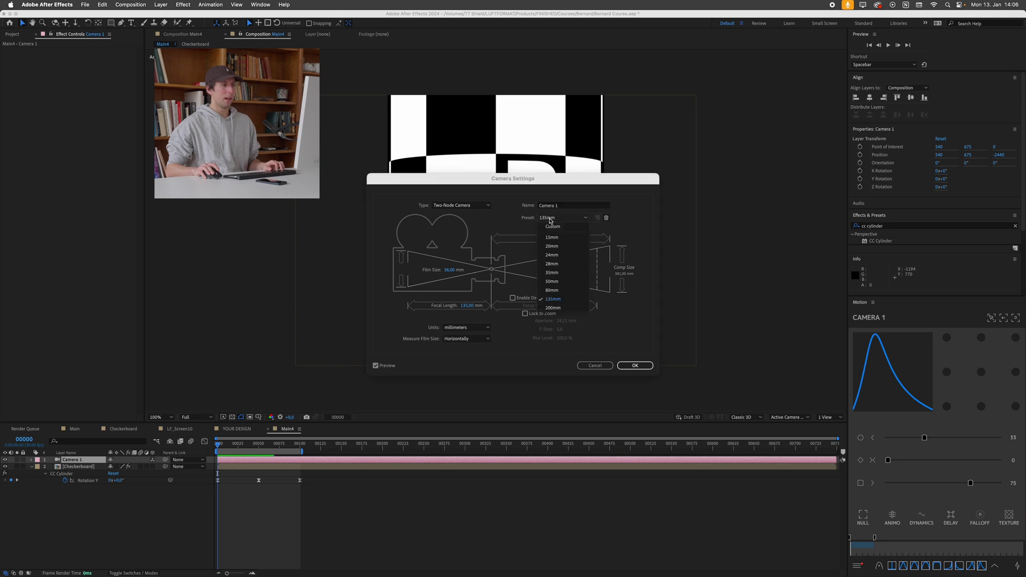
click(558, 258)
click(634, 365)
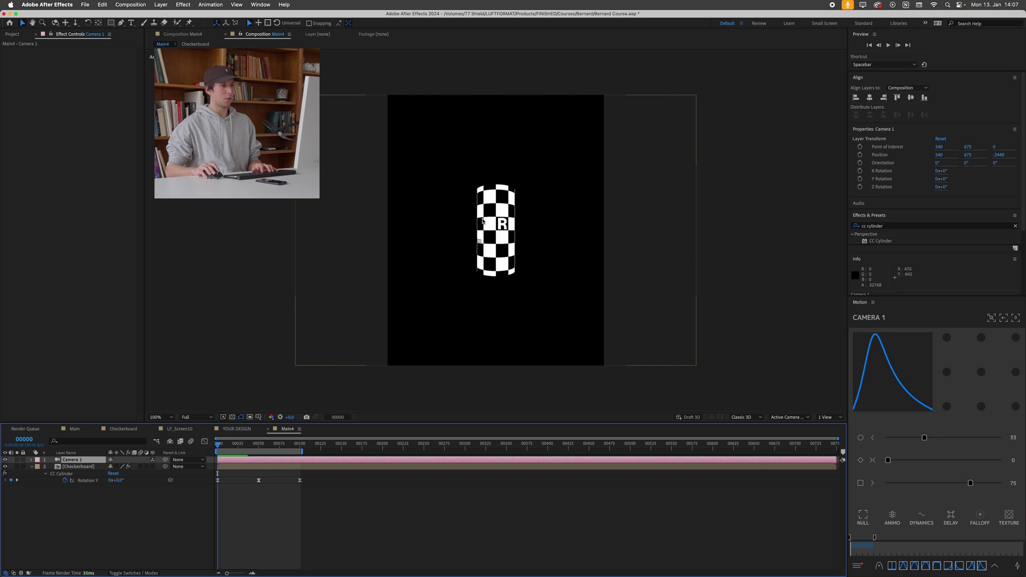
key(p)
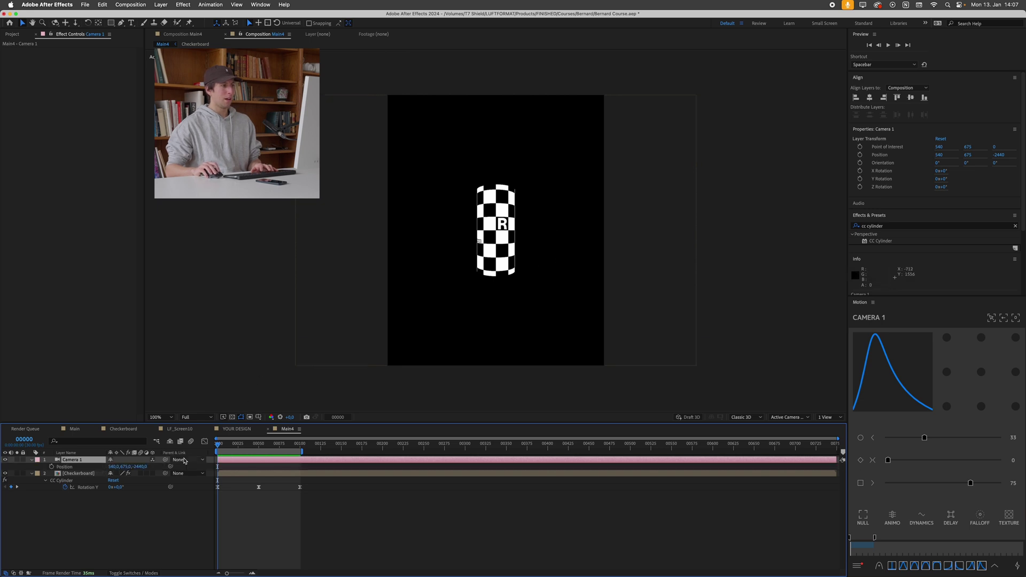
drag(142, 466, 254, 461)
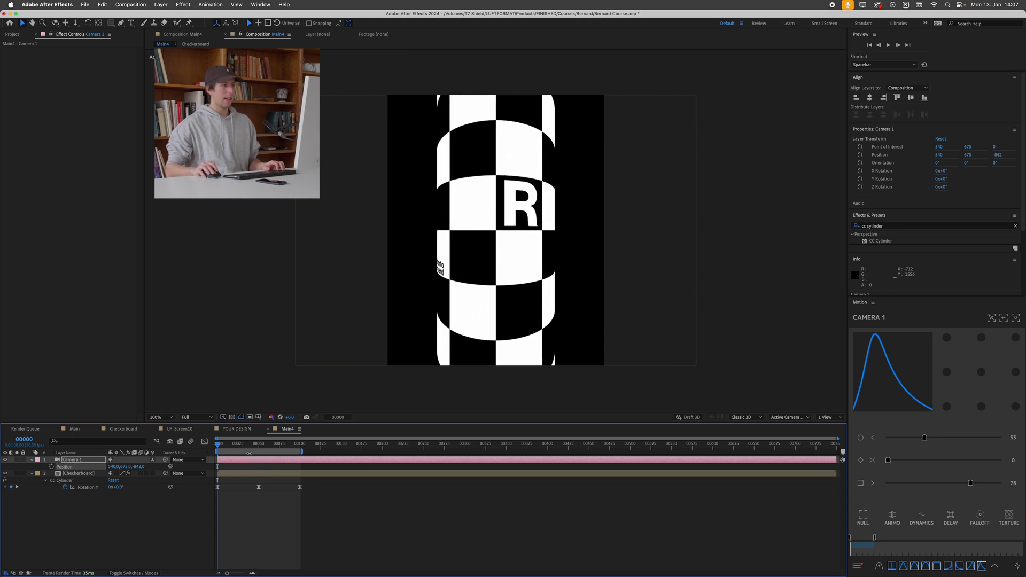
Duplicate the Checkerboard layer and select the lower copy.
click(86, 474)
key(super+d)
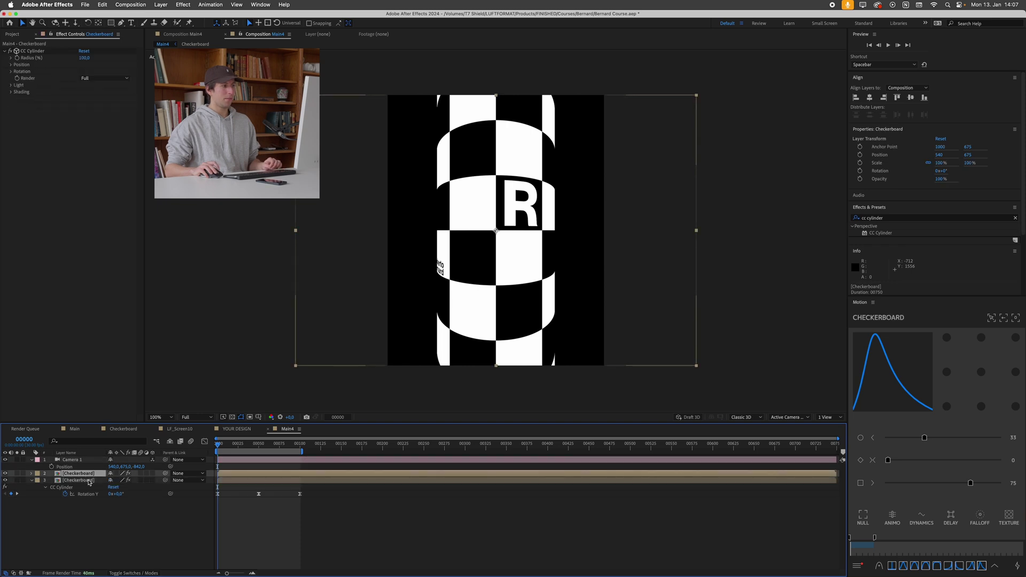
click(91, 481)
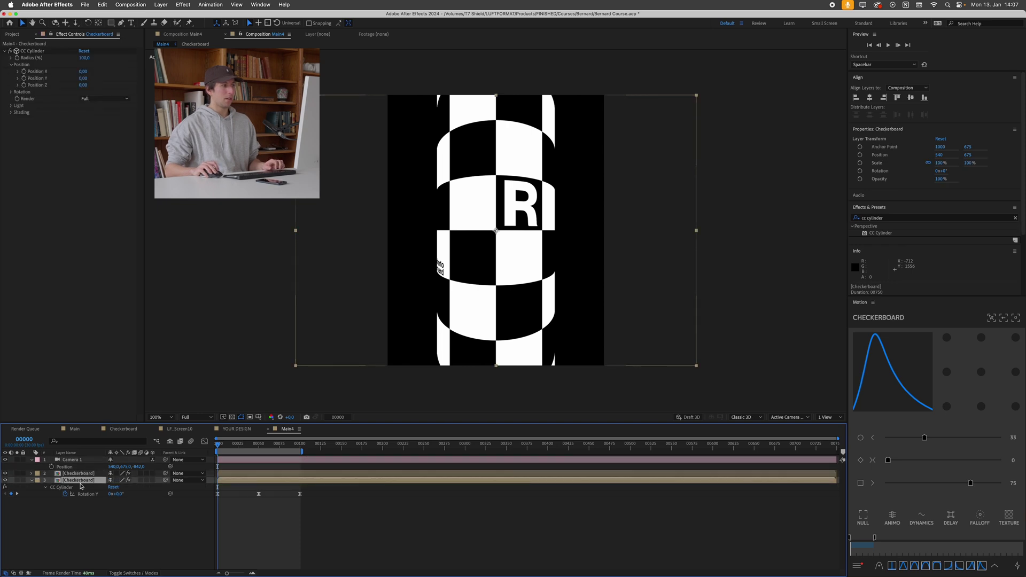
Set the copy's CC Cylinder render to Inside, widen its radius, and preview.
click(33, 101)
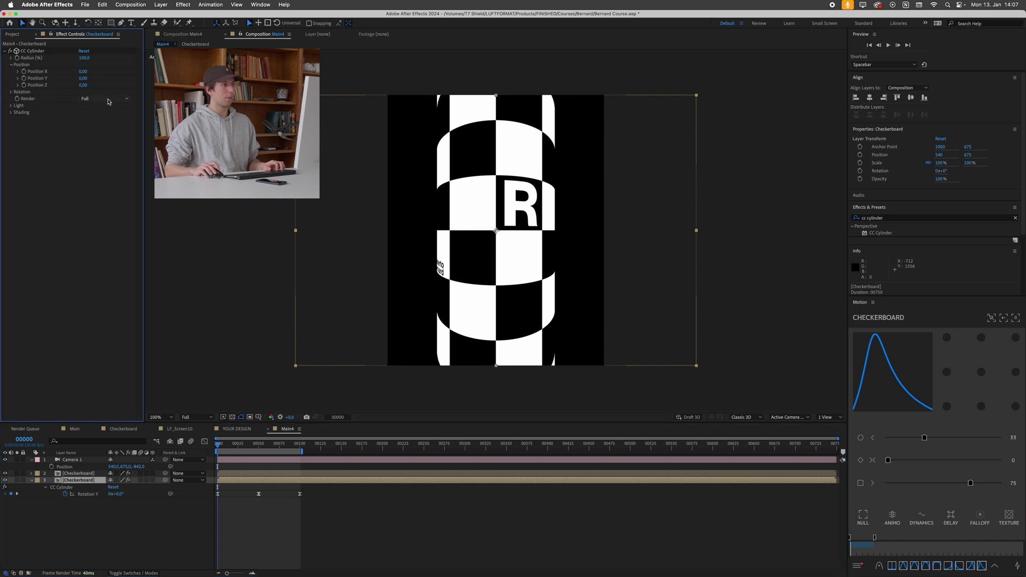
click(108, 100)
click(99, 126)
drag(82, 61, 120, 60)
key(space)
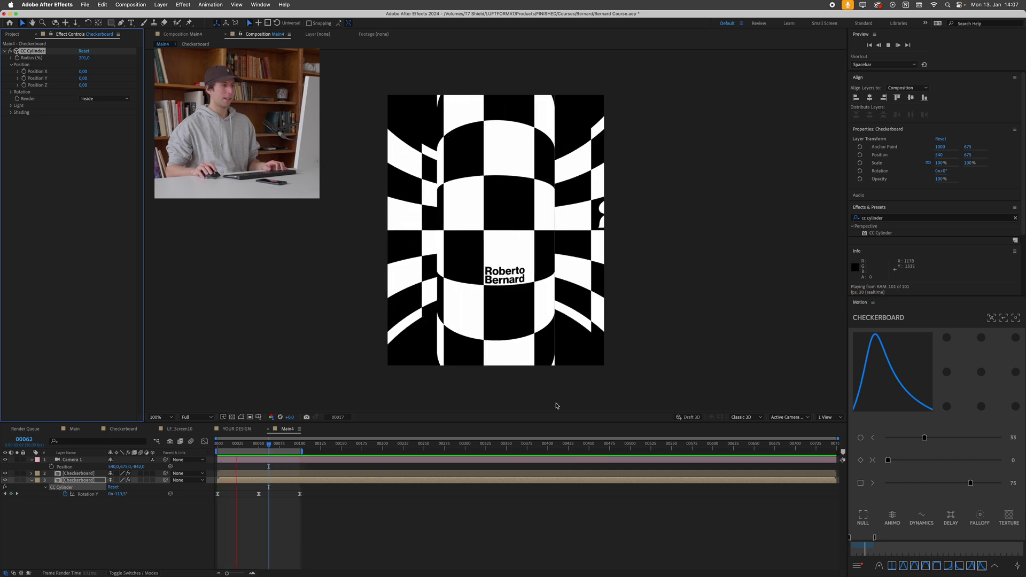
Compare against the Comp 4.mp4 reference in QuickTime Player, then return to After Effects.
key(super+Tab)
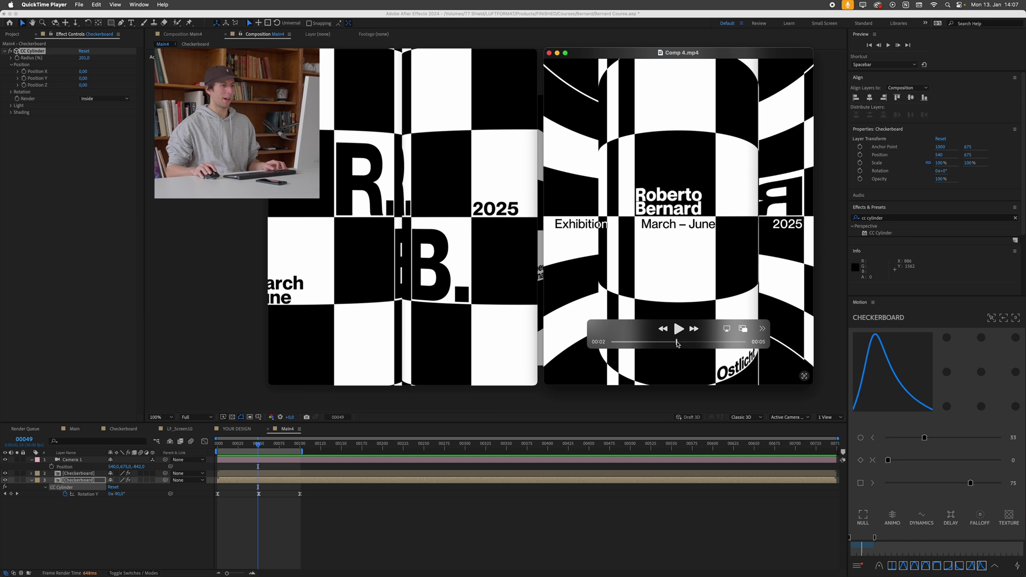
click(136, 462)
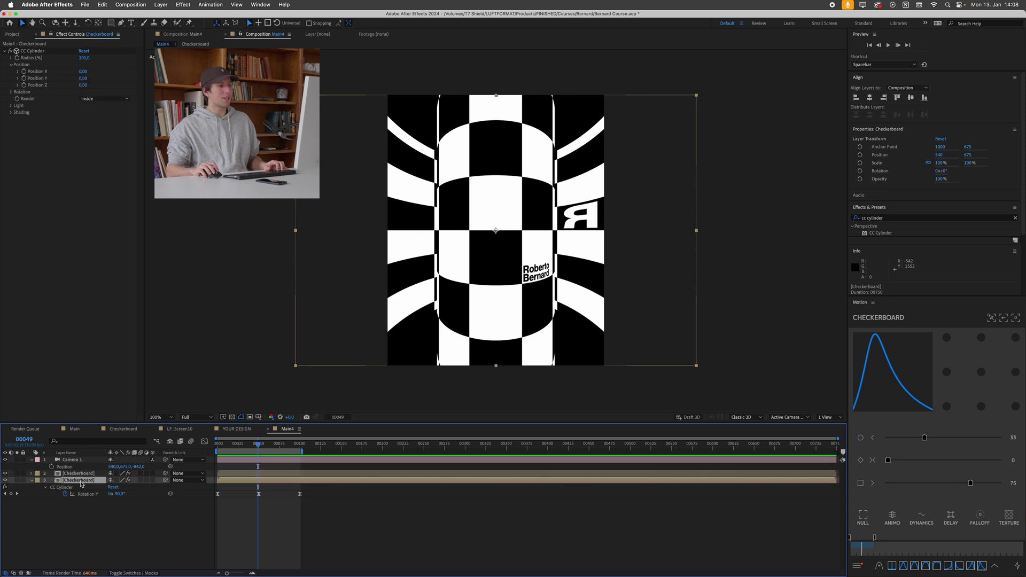
Give Camera 1 the 15mm lens preset, pull it from Z -842 to -718, and preview.
key(super+Up)
key(super+Up)
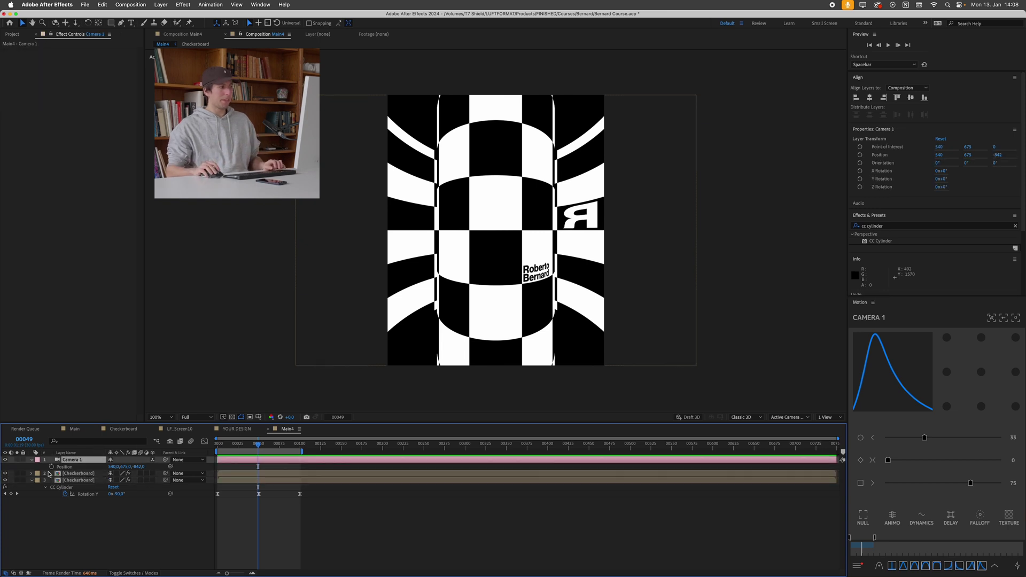
double_click(81, 463)
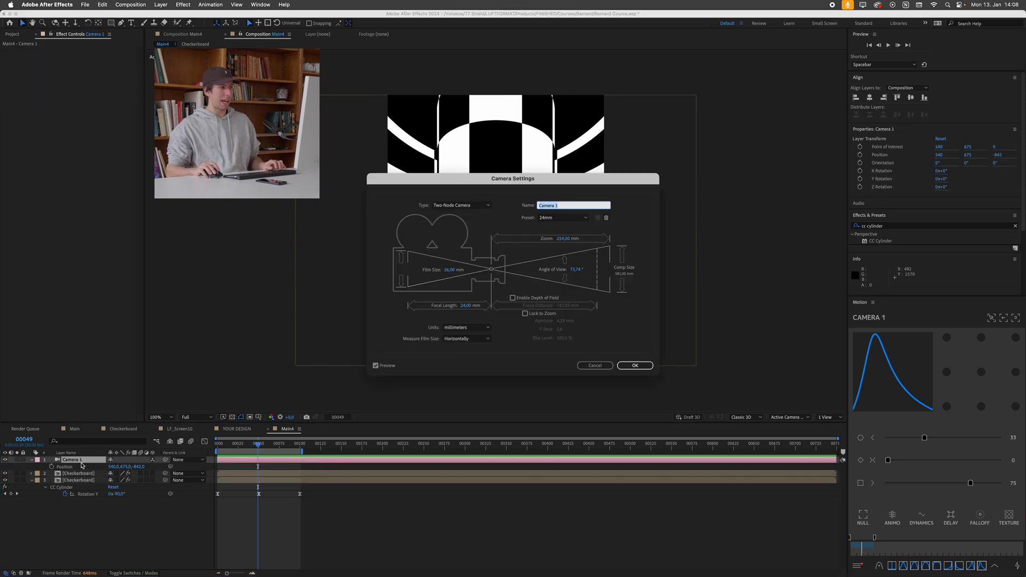
click(558, 218)
click(558, 237)
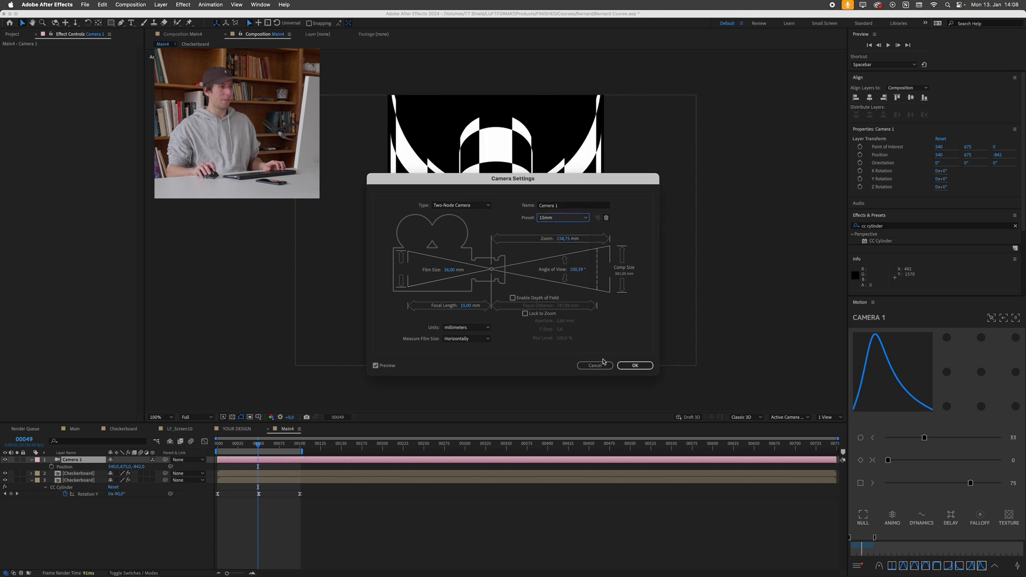
click(632, 365)
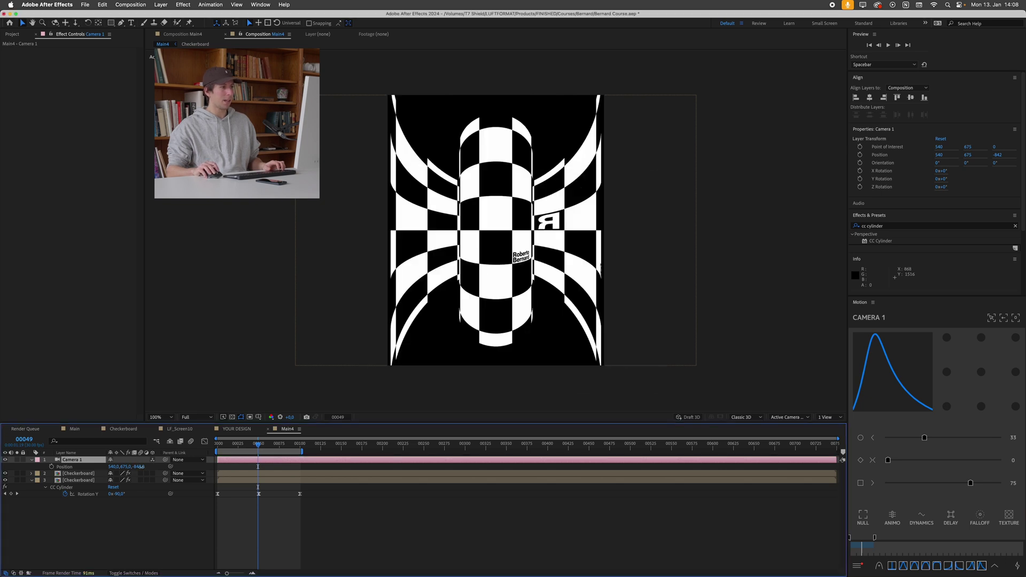
drag(140, 466, 185, 466)
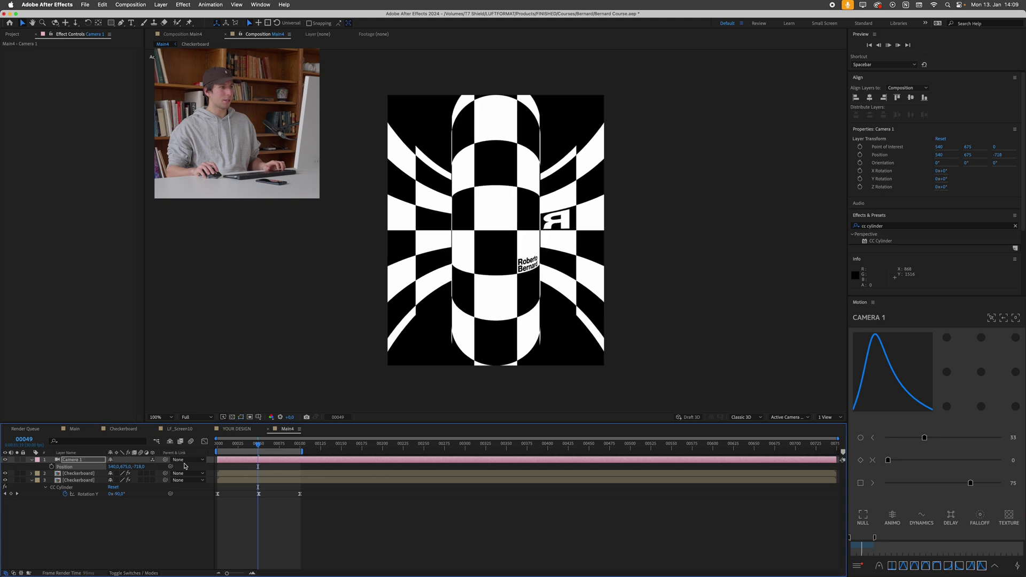
key(space)
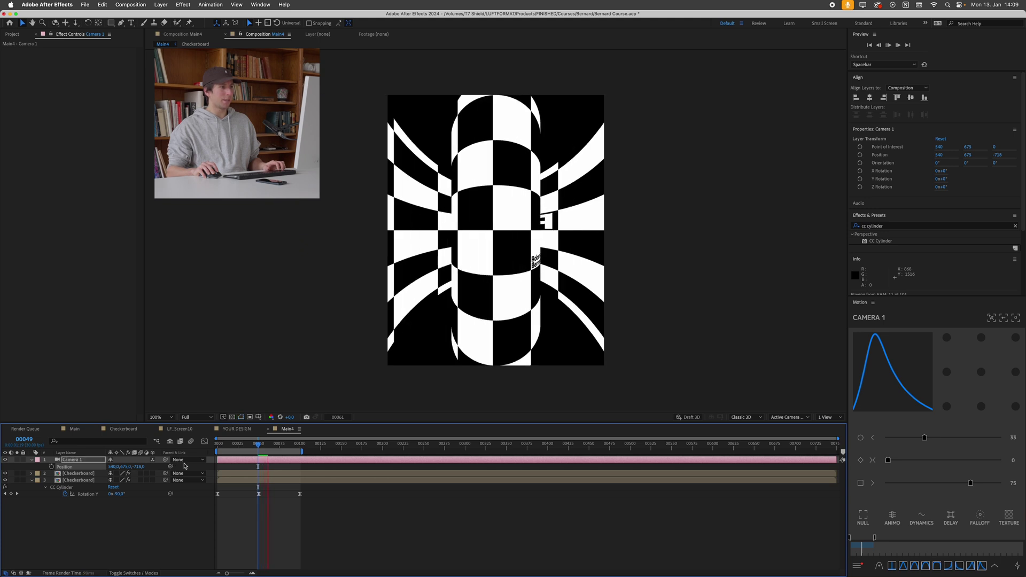
key(space)
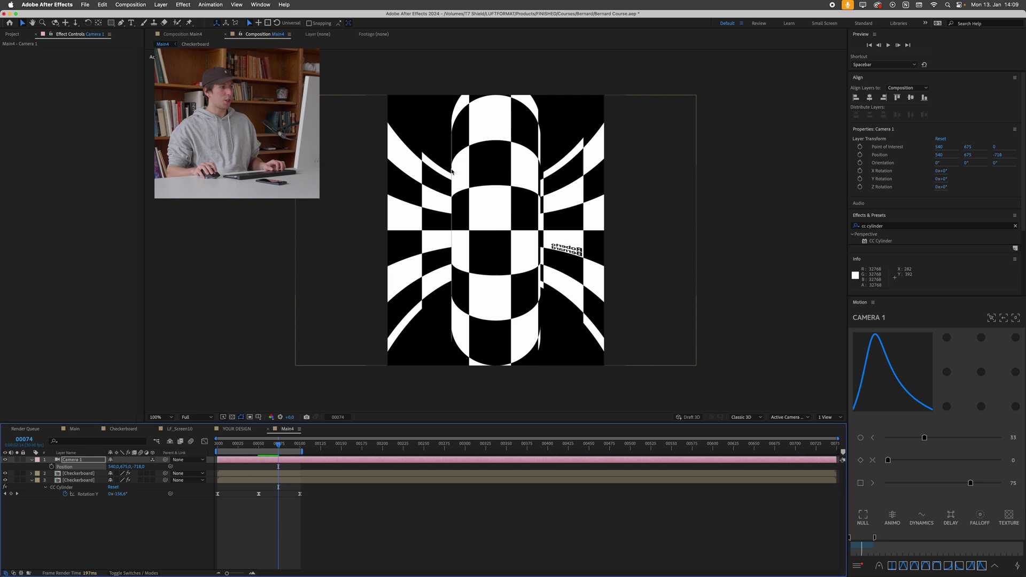
Rename the black solid layer to 'Background'.
click(80, 501)
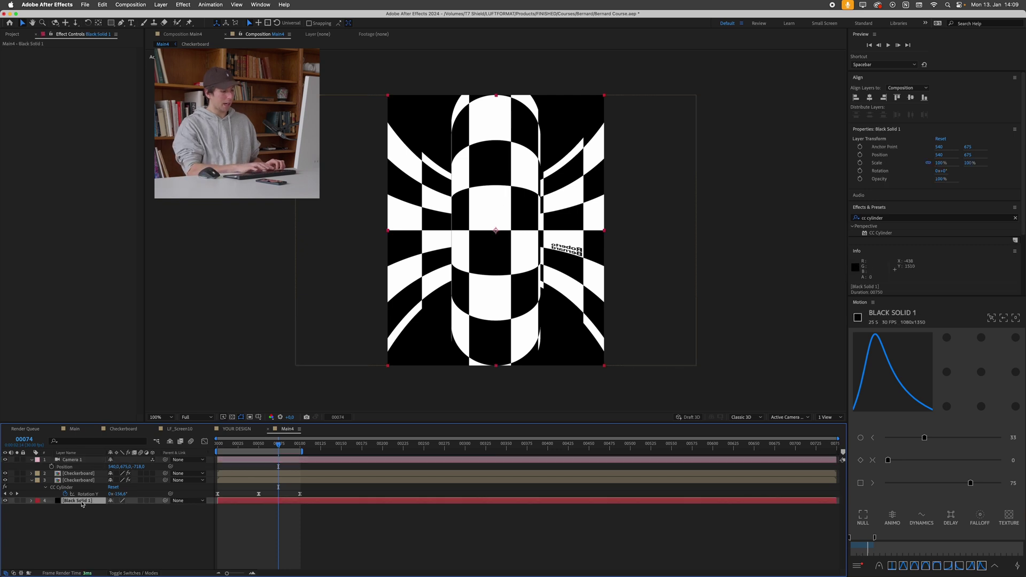
key(Return)
text(Background)
key(Return)
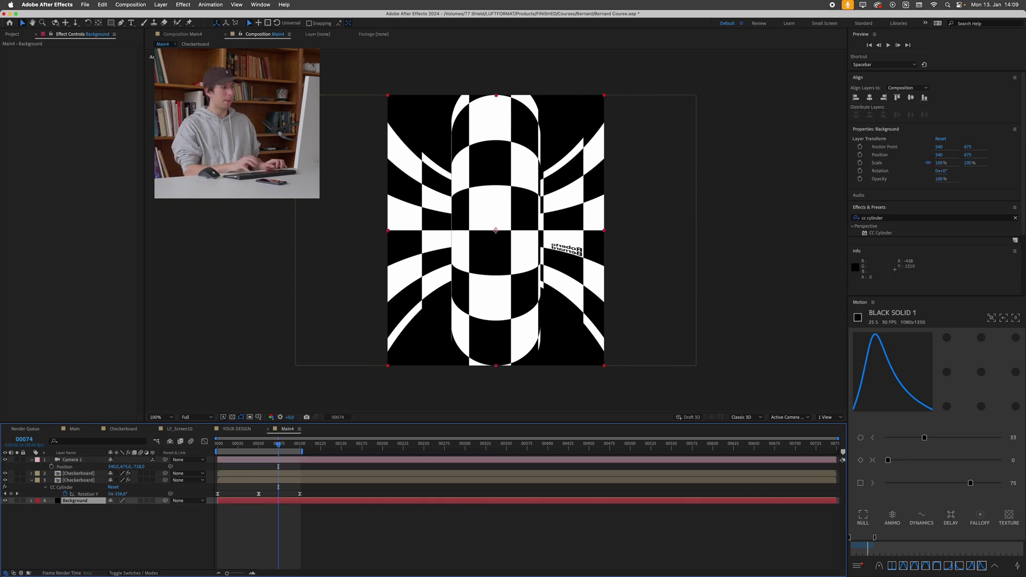
click(116, 530)
Add a new adjustment layer to the composition.
click(161, 4)
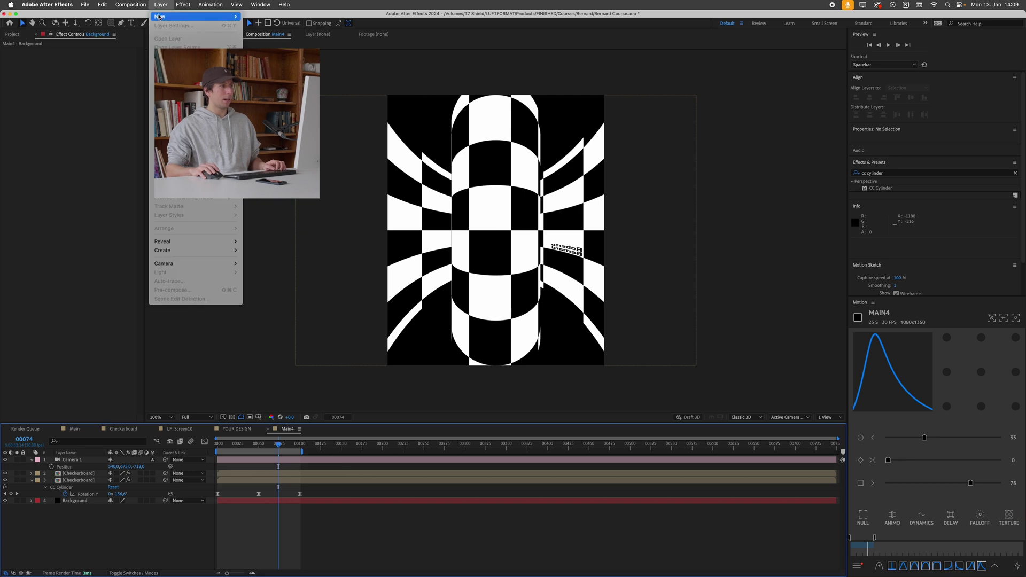
mouse_move(176, 16)
click(332, 69)
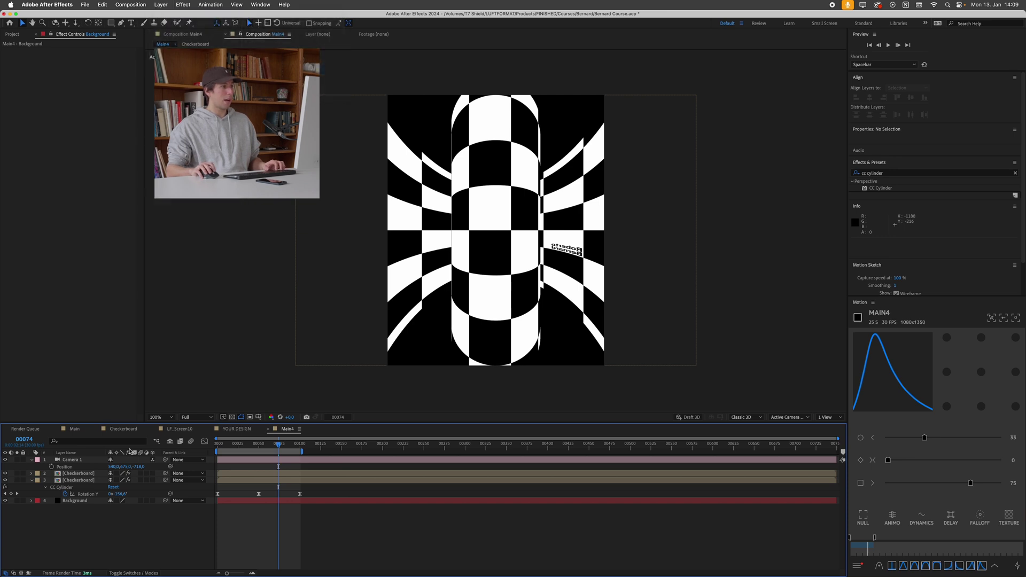
Apply Tint to the adjustment layer, mapping black to ff0000 and white to light blue, then preview.
key(super+f)
text(tin)
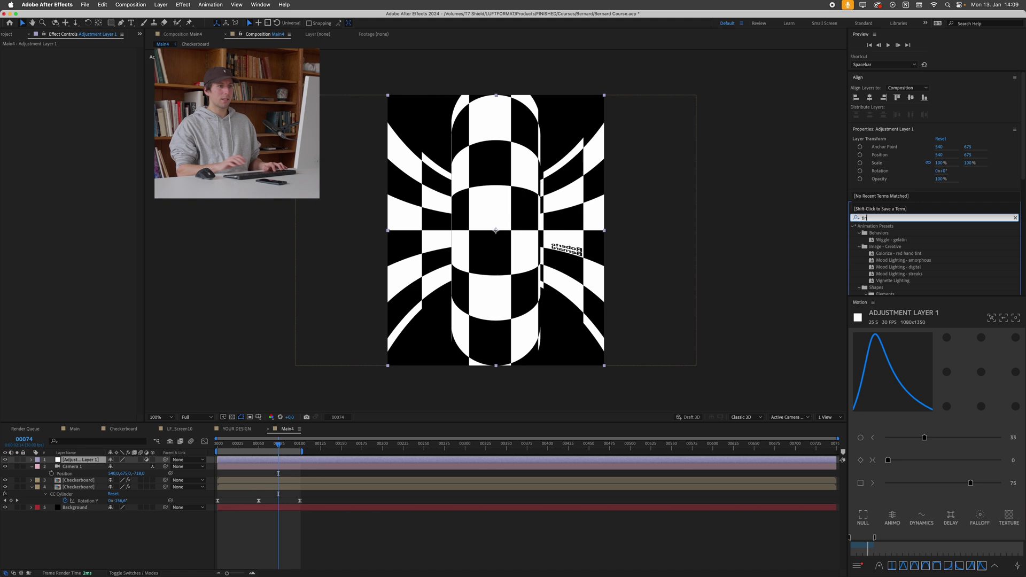
text(t)
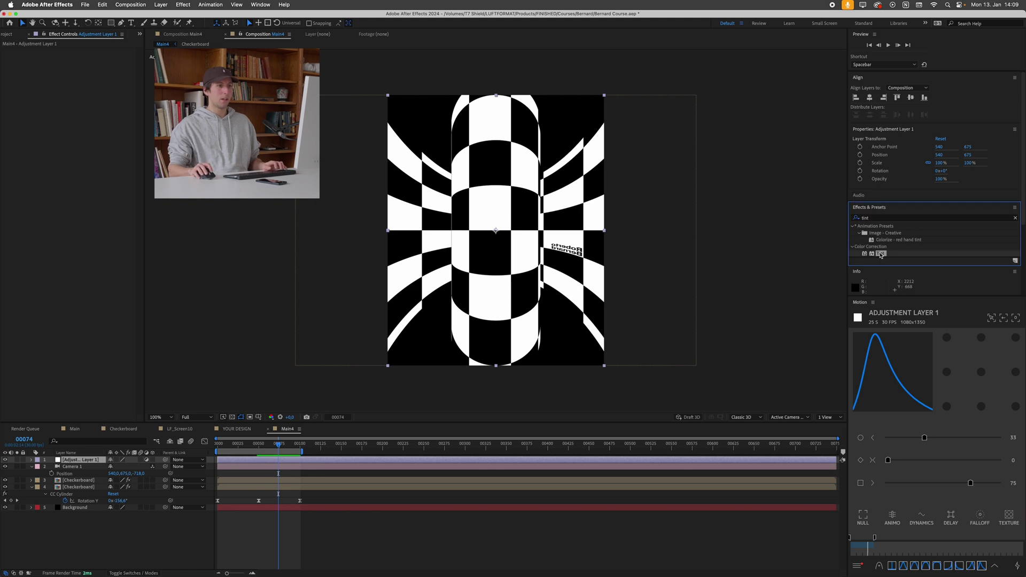
drag(353, 435, 91, 463)
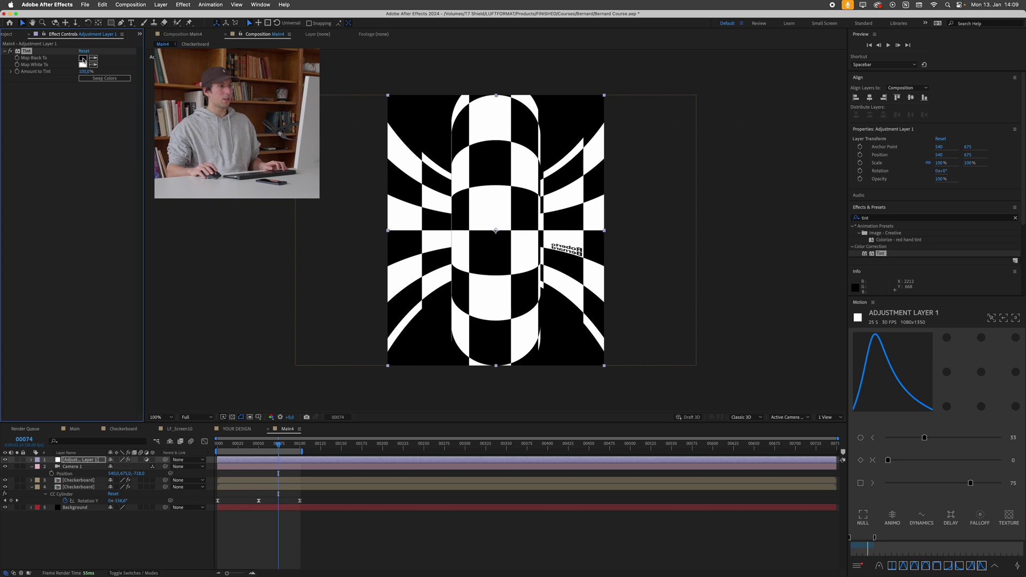
click(83, 58)
text(ff0000)
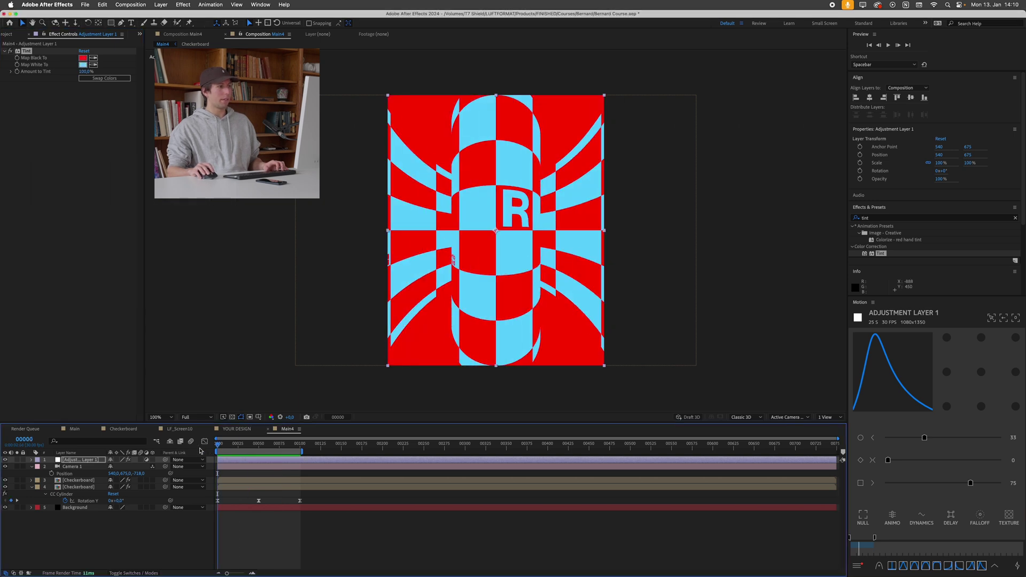
key(space)
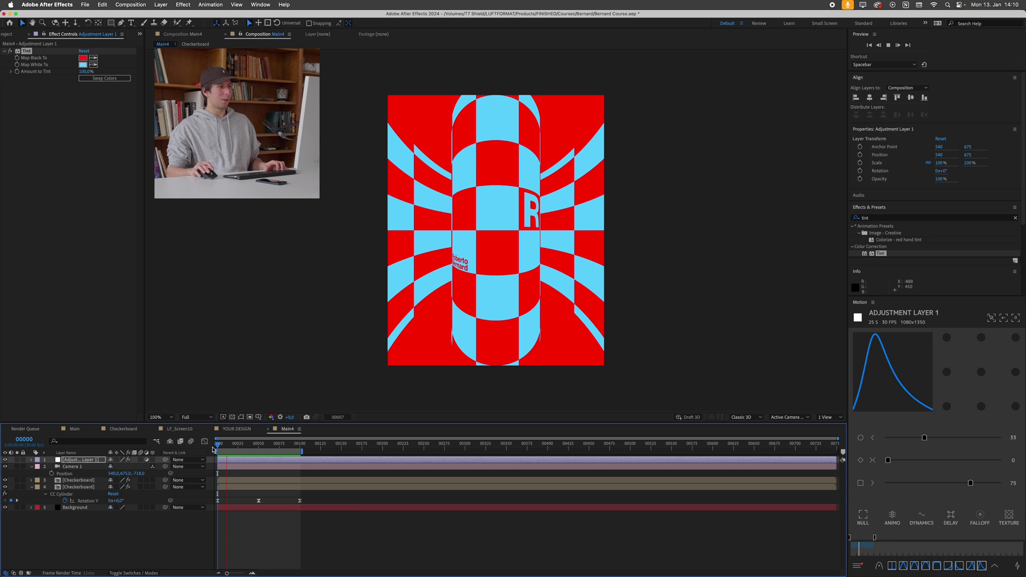
key(space)
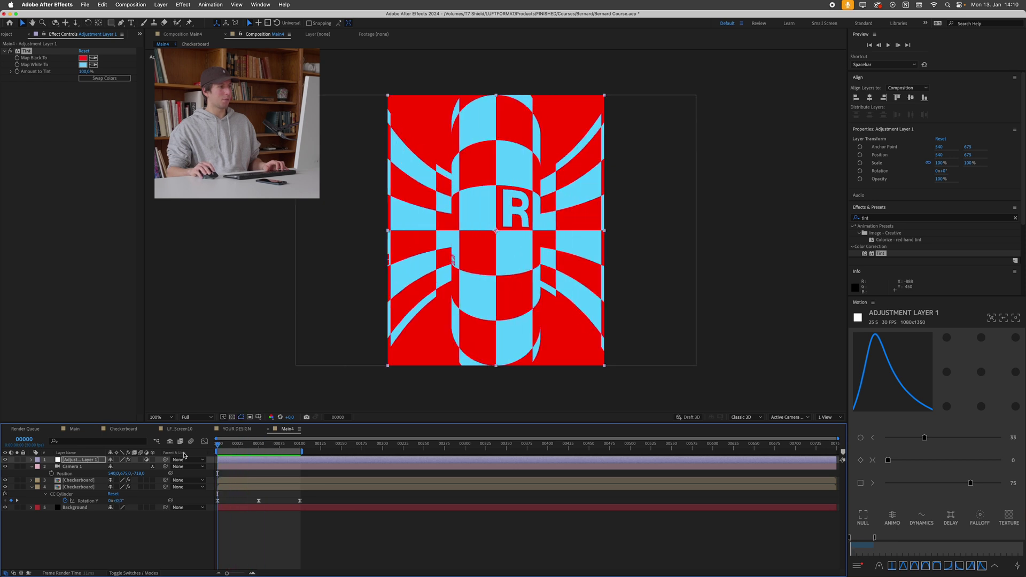